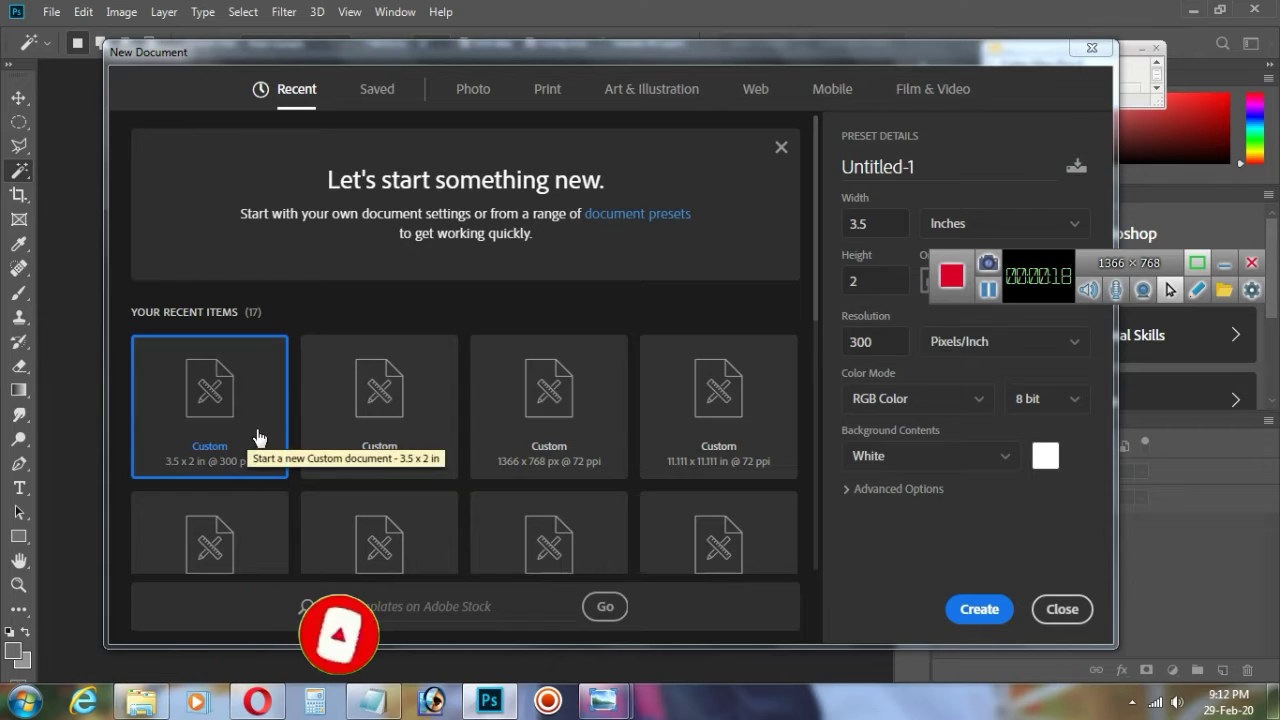
Step: Create a new 3.5 x 2 inch document at 300 pixels/inch with a white background and dock its window
left_click(976, 612)
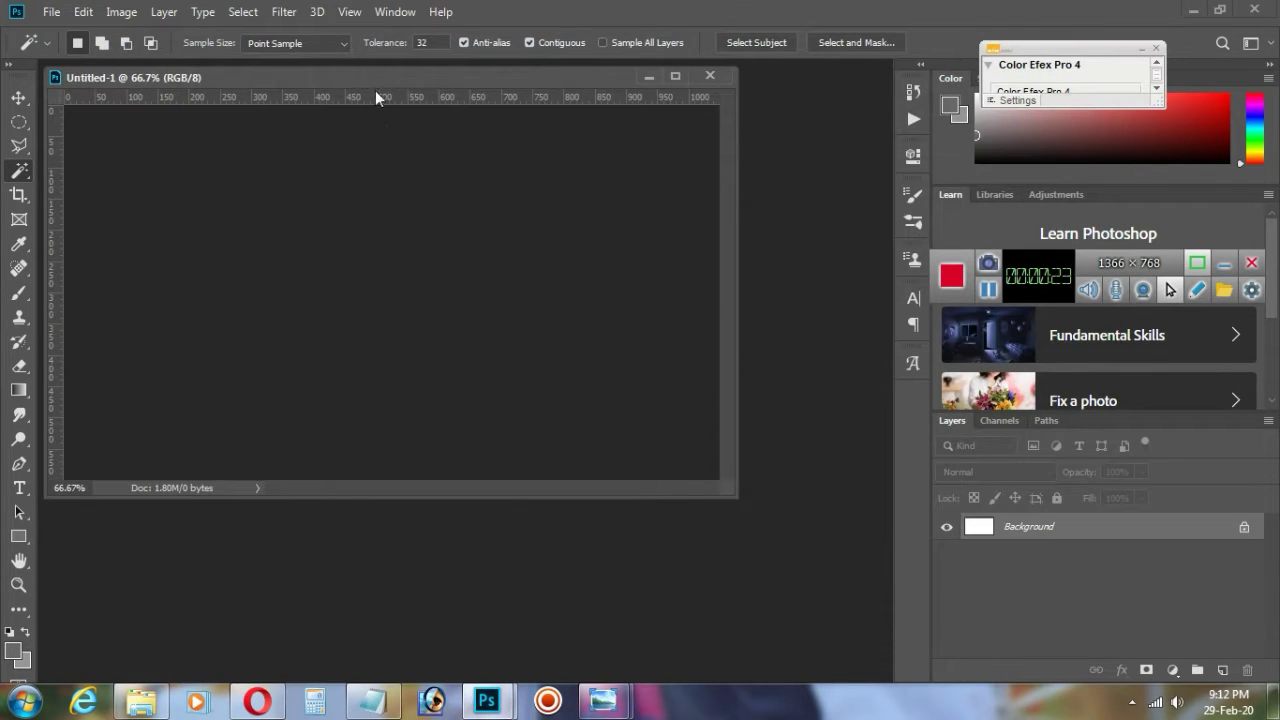
left_click_drag(378, 75, 445, 62)
scroll(420, 243, "down", 9)
scroll(409, 268, "up", 5)
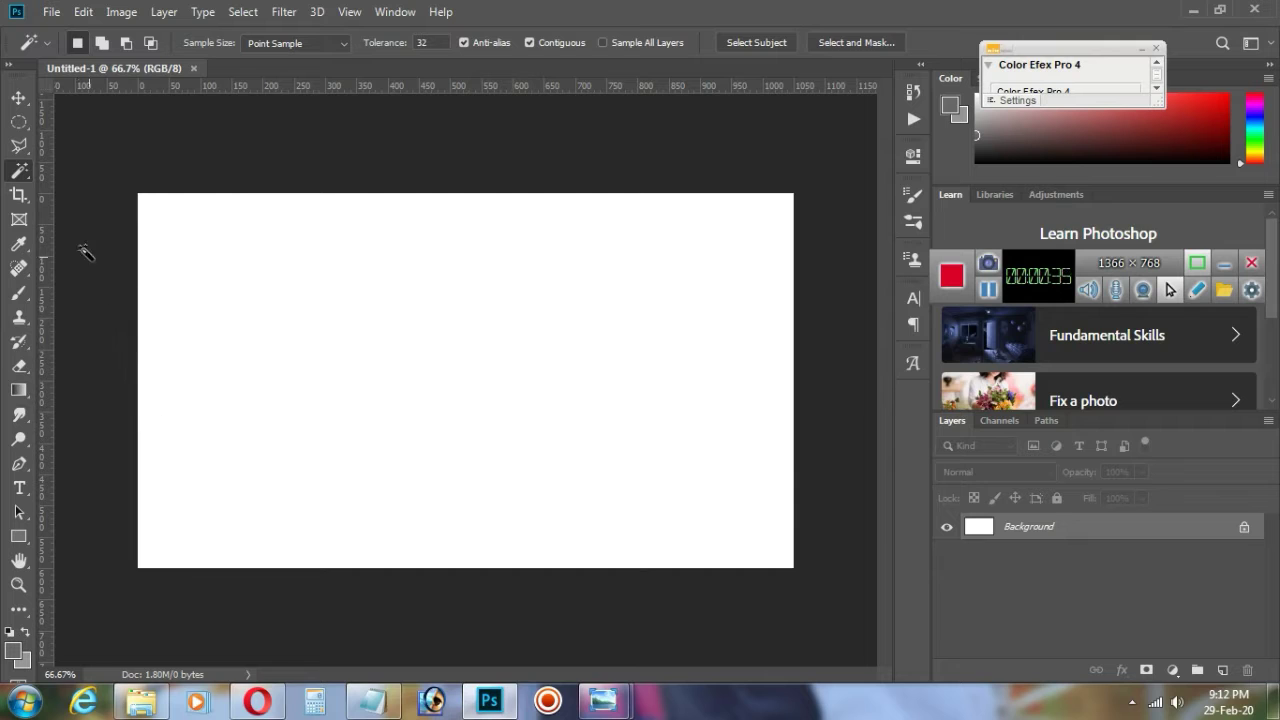
Step: Draw a gray rectangle shape about 1197 x 299 px across the lower part of the canvas, extending past both sides
left_click(18, 97)
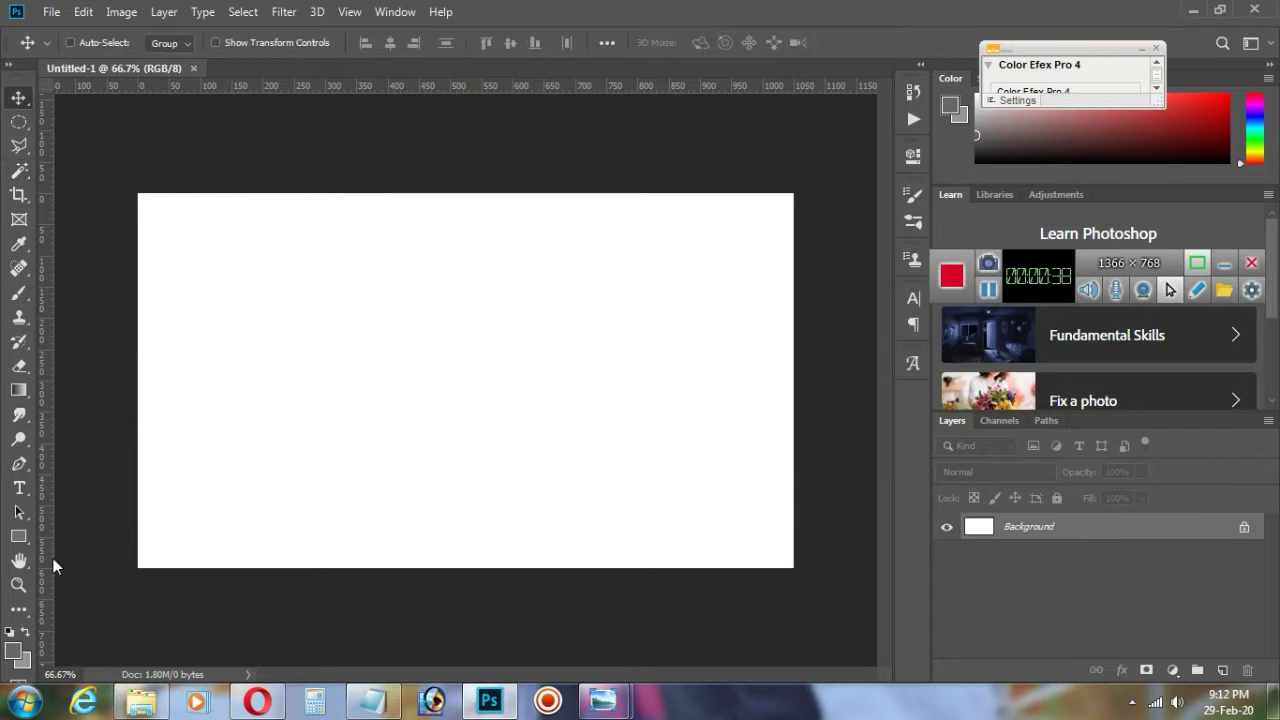
left_click(18, 561)
left_click(18, 536)
left_click_drag(115, 414, 862, 601)
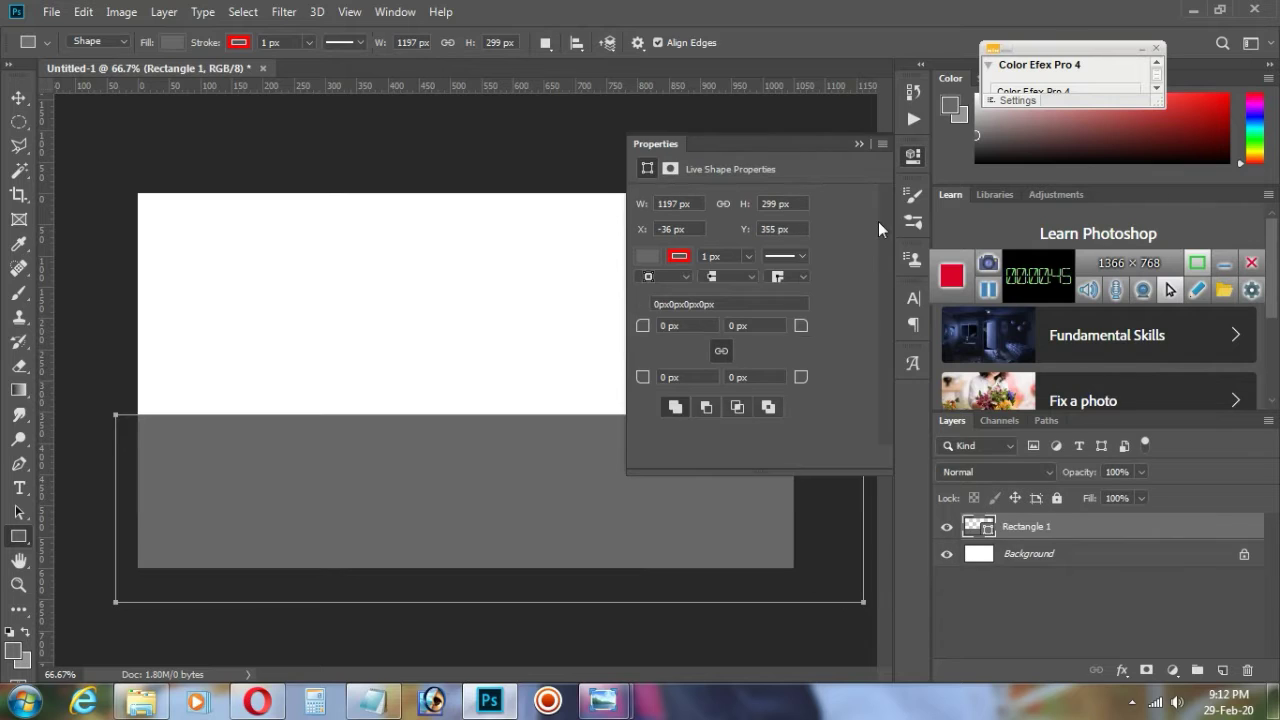
left_click(858, 143)
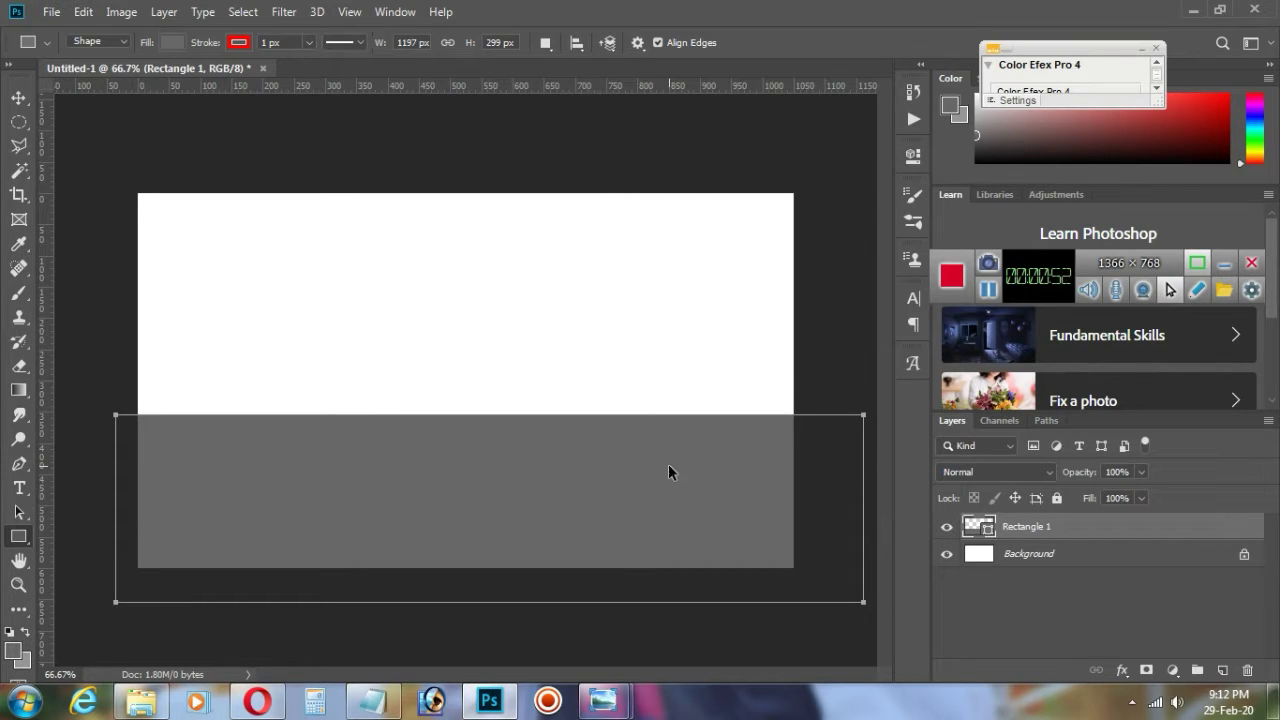
key("ctrl+t")
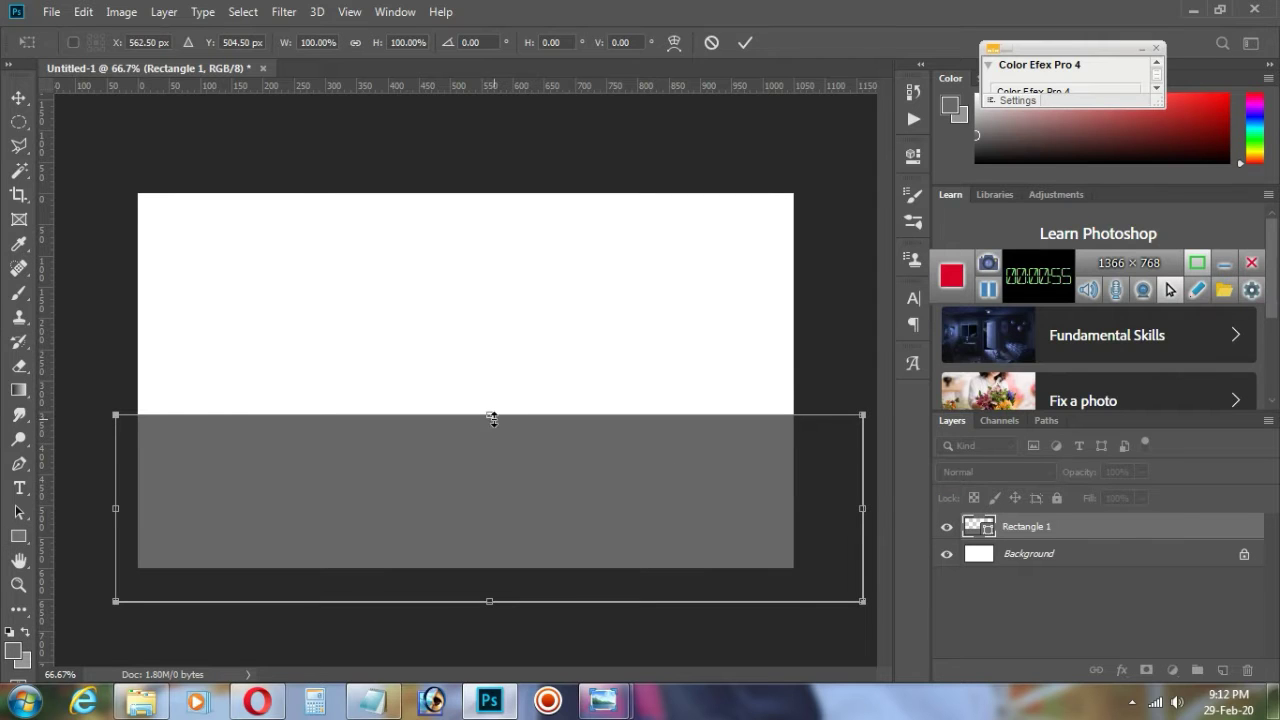
right_click(560, 453)
left_click(600, 311)
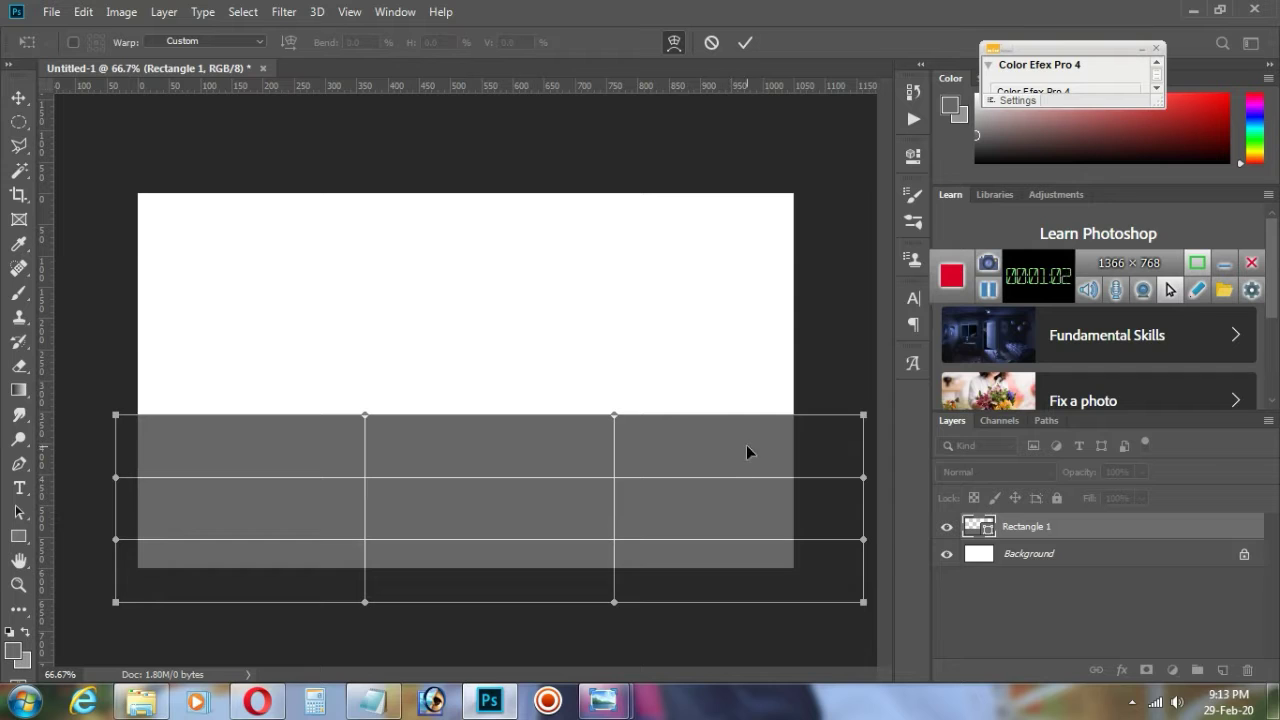
left_click_drag(863, 414, 825, 238)
left_click_drag(116, 414, 122, 492)
left_click_drag(364, 414, 322, 357)
key("Return")
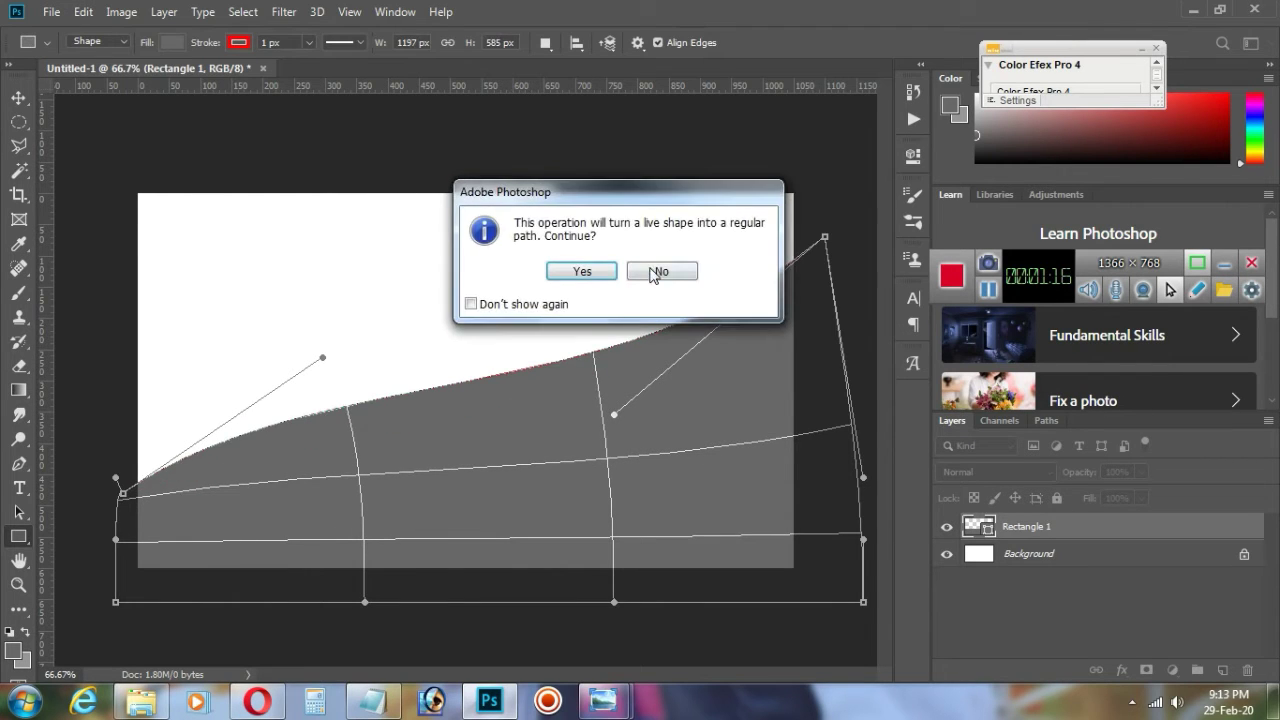
left_click(658, 273)
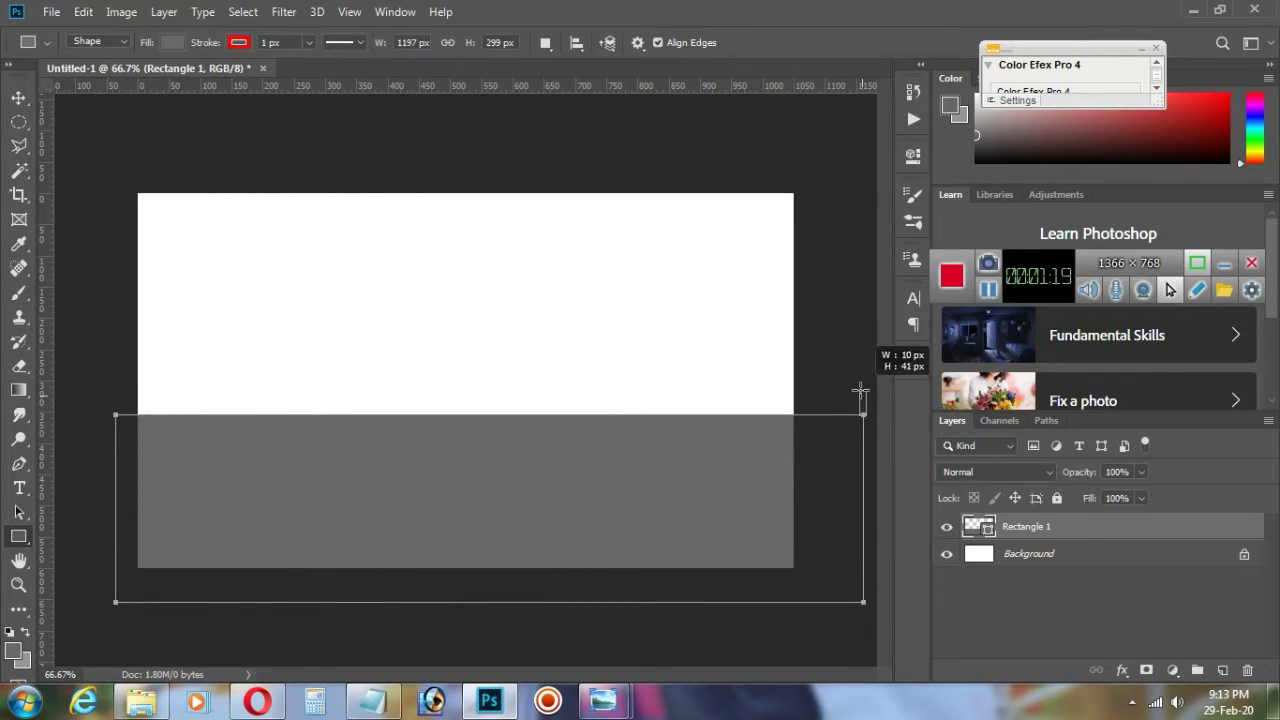
left_click_drag(863, 412, 866, 415)
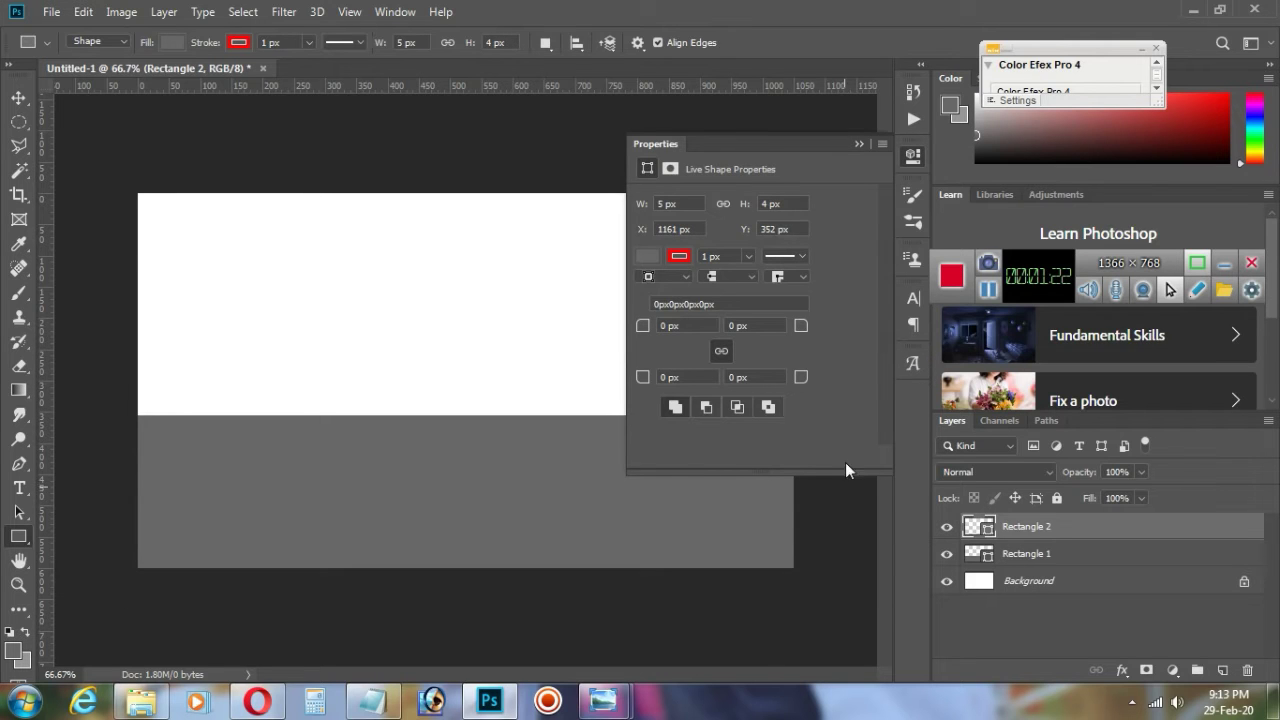
left_click(859, 145)
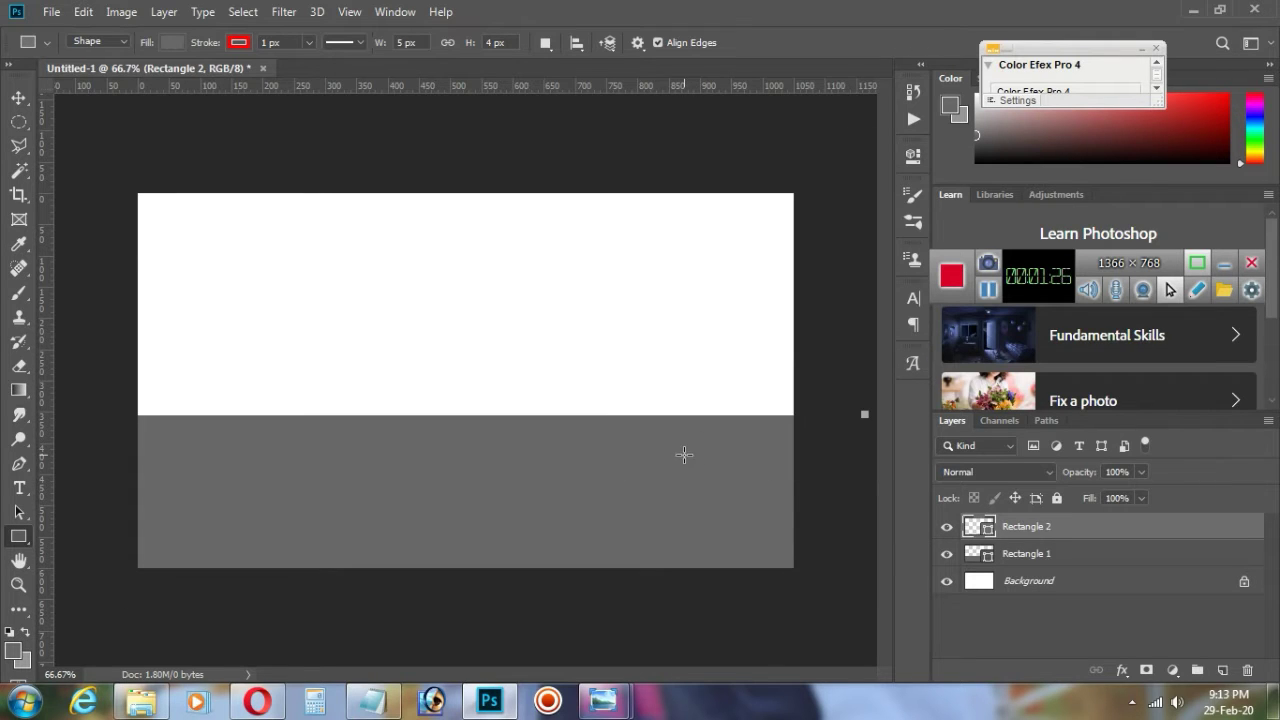
key("Delete")
right_click(743, 516)
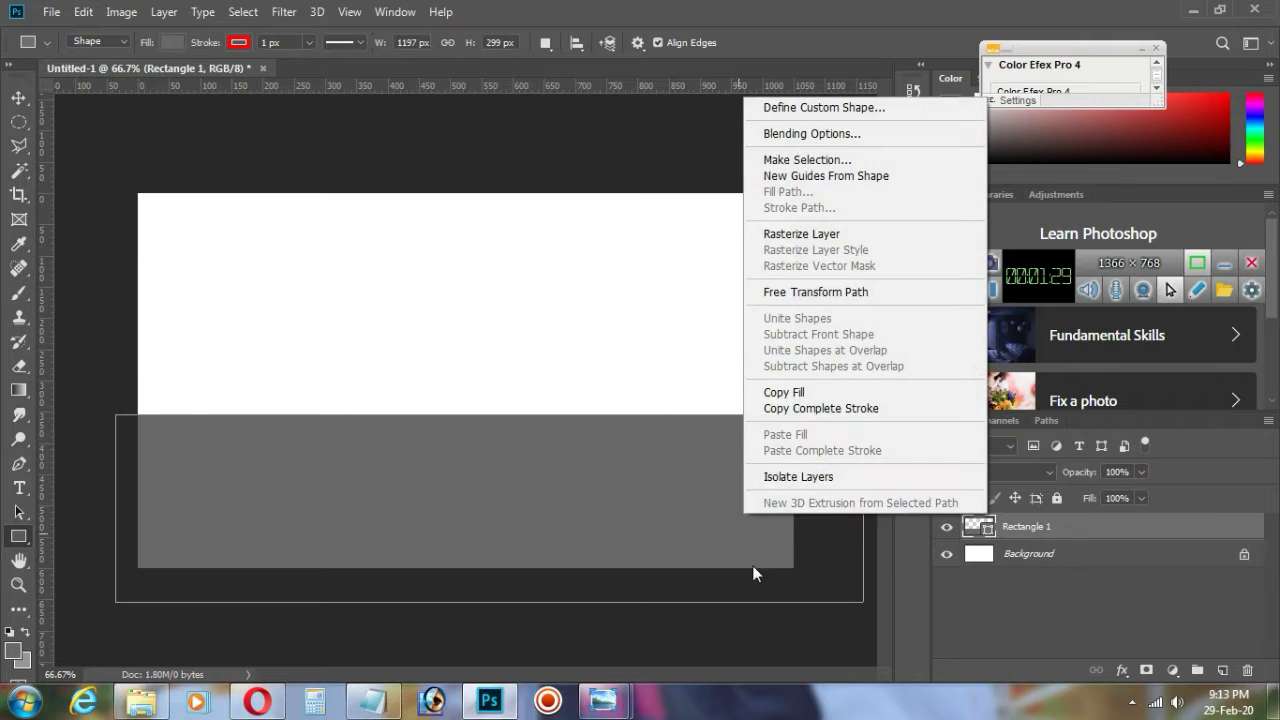
key("Escape")
Step: Warp the gray rectangle, raising its upper-right corner near the canvas top and lowering its upper-left corner to slope the top edge
key("ctrl+t")
right_click(714, 482)
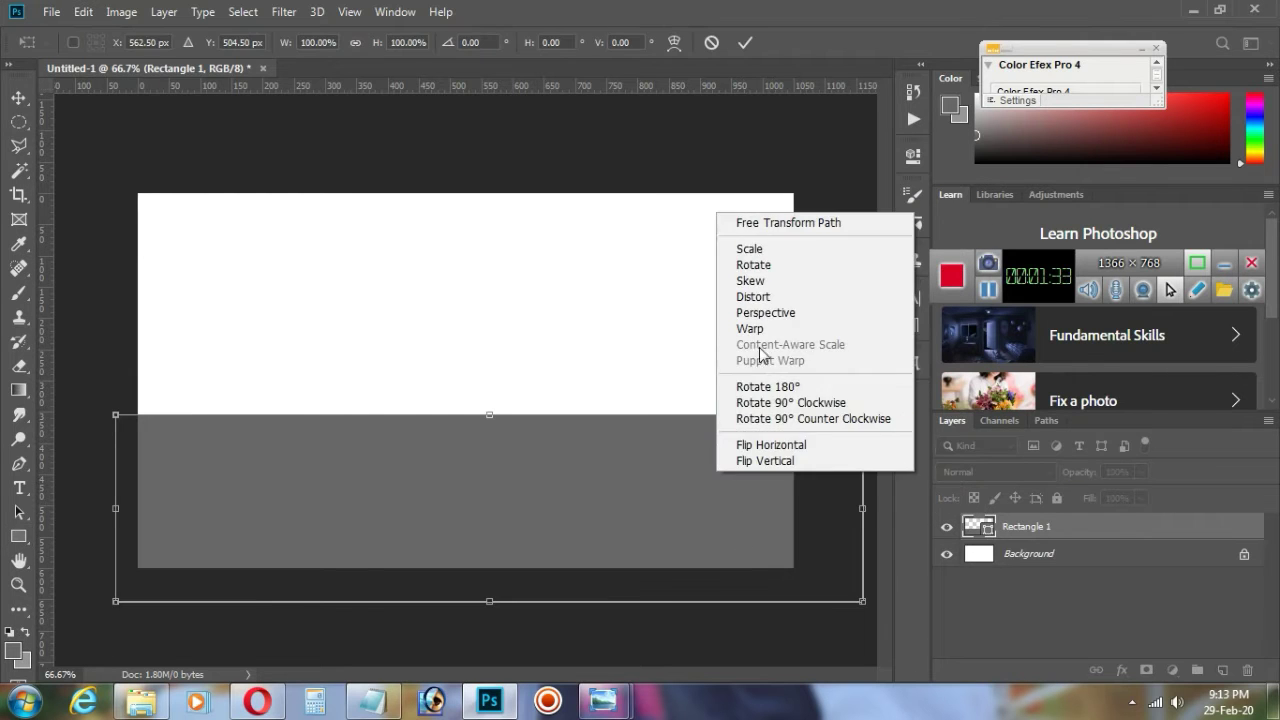
left_click(760, 331)
left_click_drag(864, 415, 802, 238)
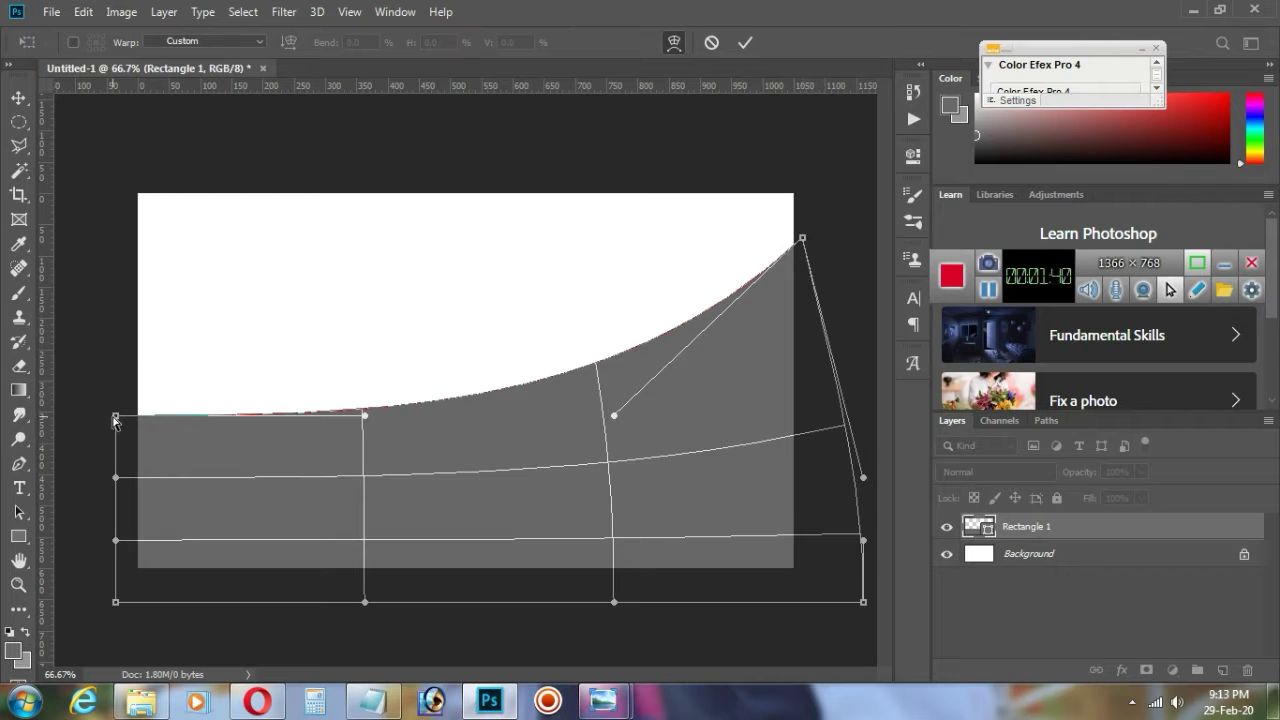
left_click_drag(115, 420, 119, 497)
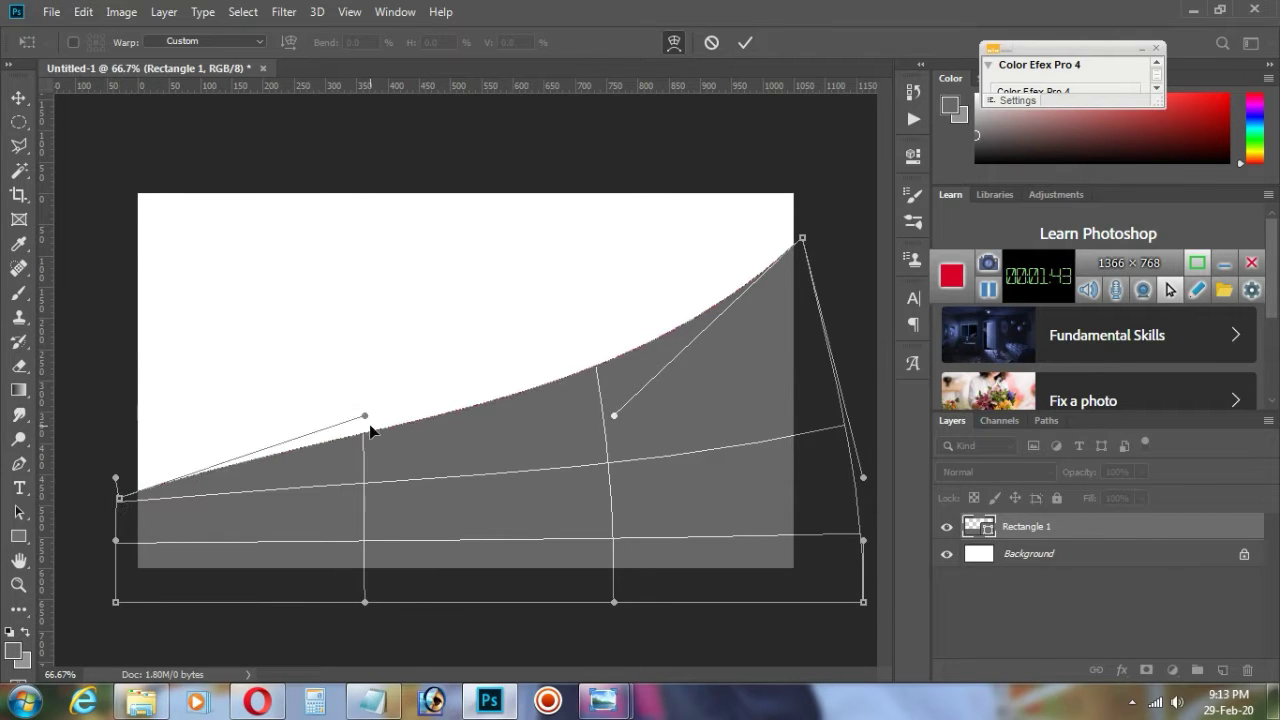
Step: Bend the sloped top edge into an S-shaped wave with the warp curve handles and apply it, converting the shape to a regular path
left_click_drag(364, 418, 301, 354)
left_click_drag(614, 415, 644, 471)
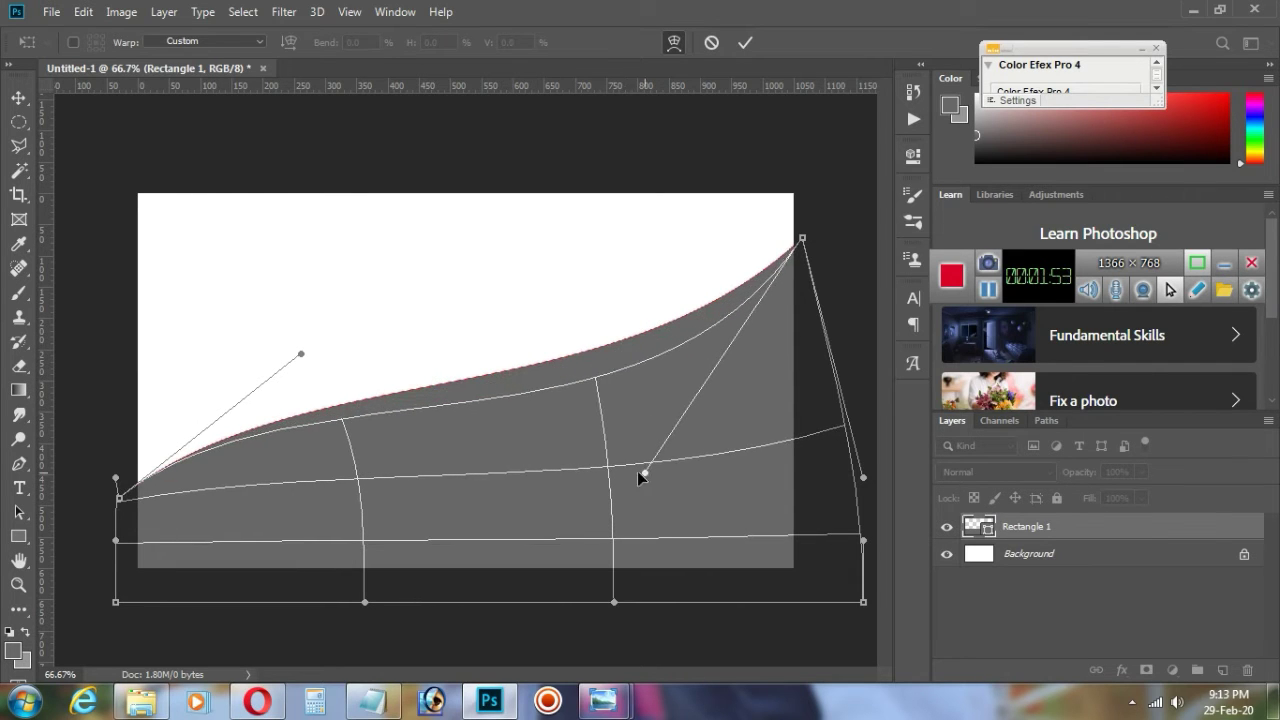
left_click_drag(301, 354, 271, 298)
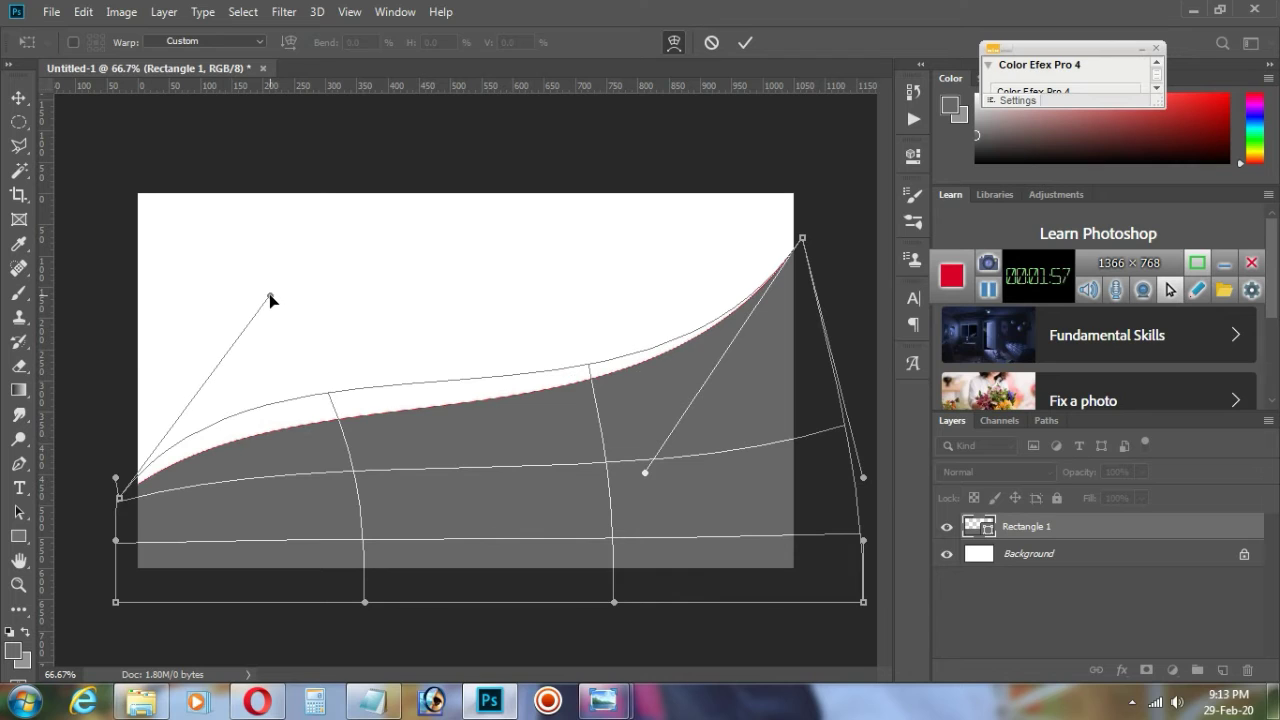
left_click_drag(645, 473, 631, 573)
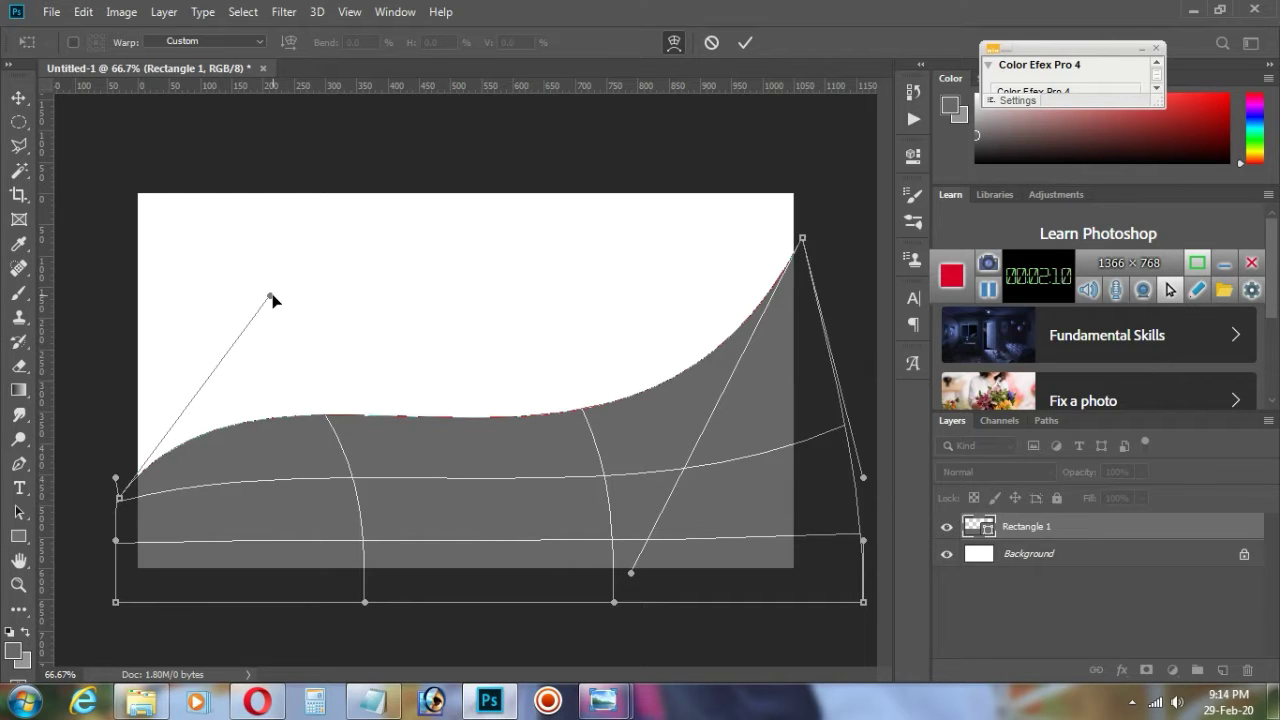
left_click_drag(271, 297, 229, 229)
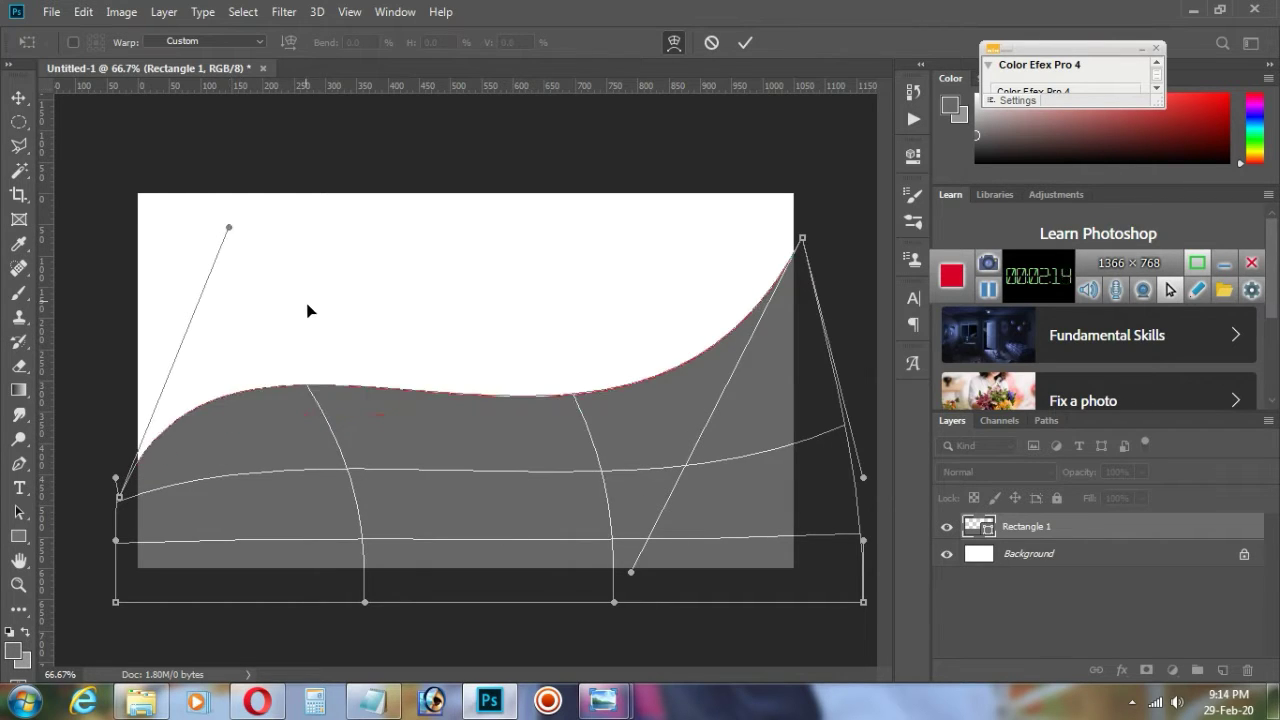
left_click(746, 43)
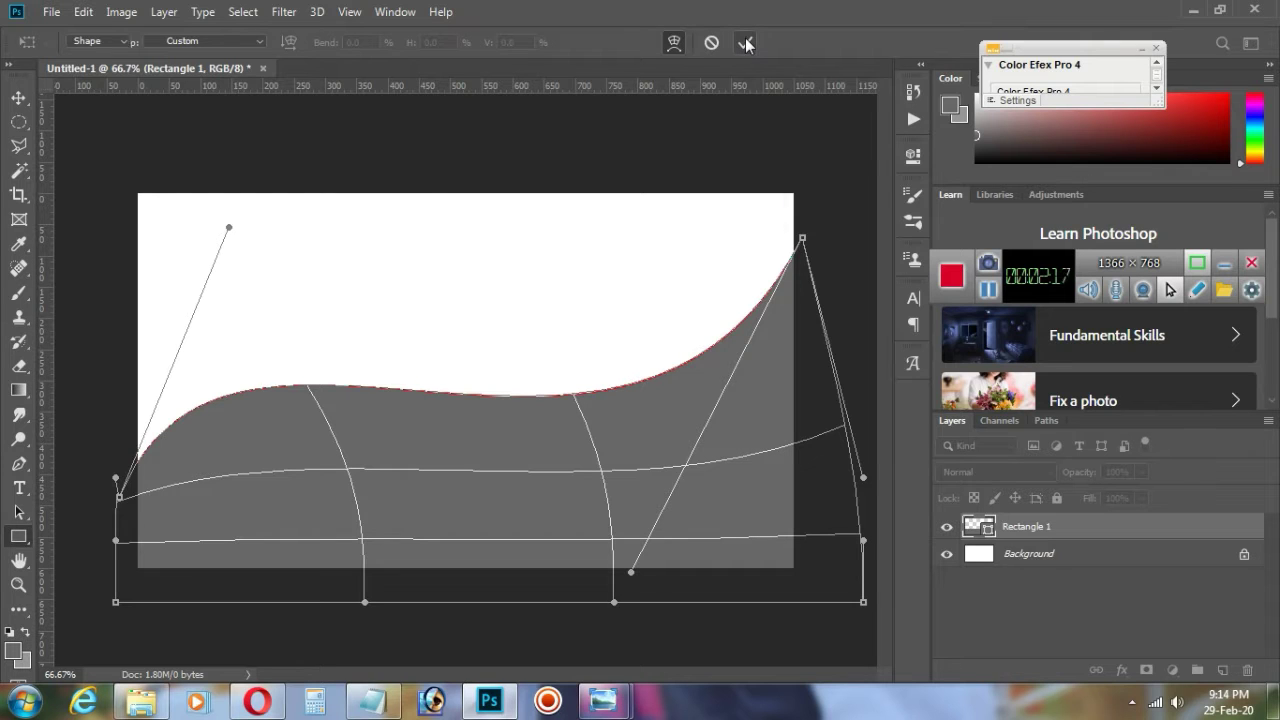
left_click(580, 274)
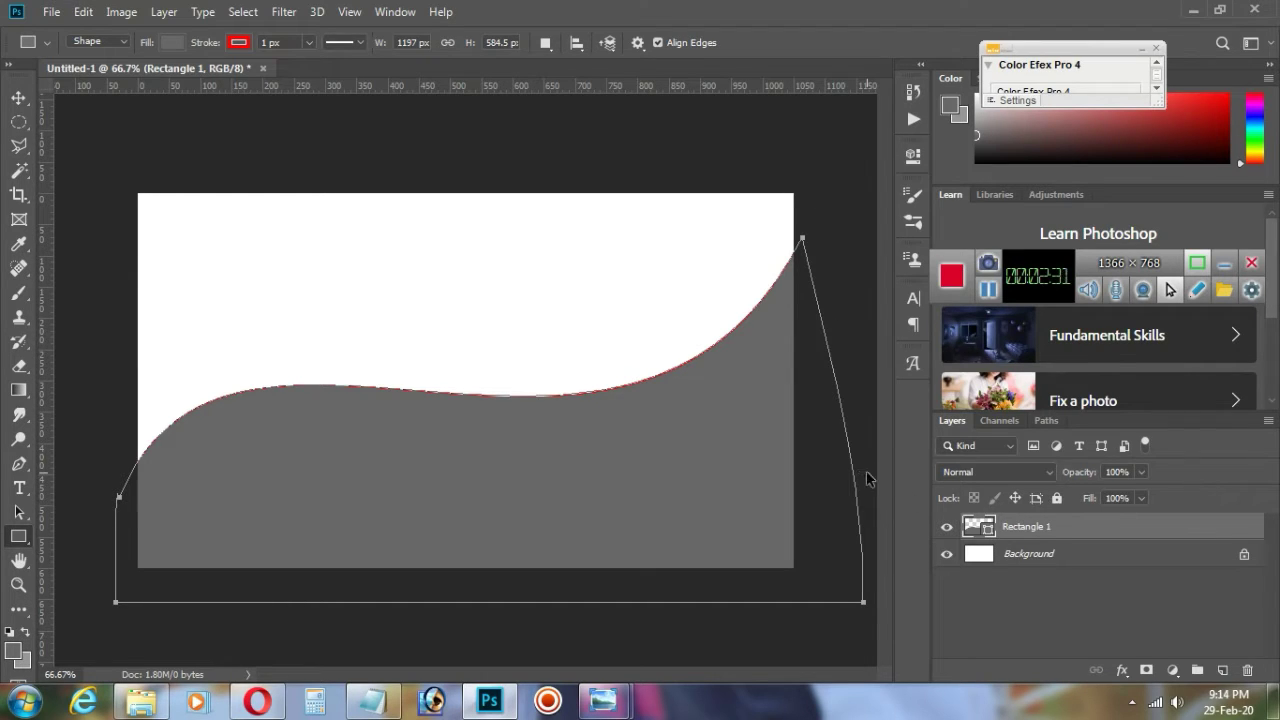
Step: Duplicate the wave shape layer
key("ctrl+j")
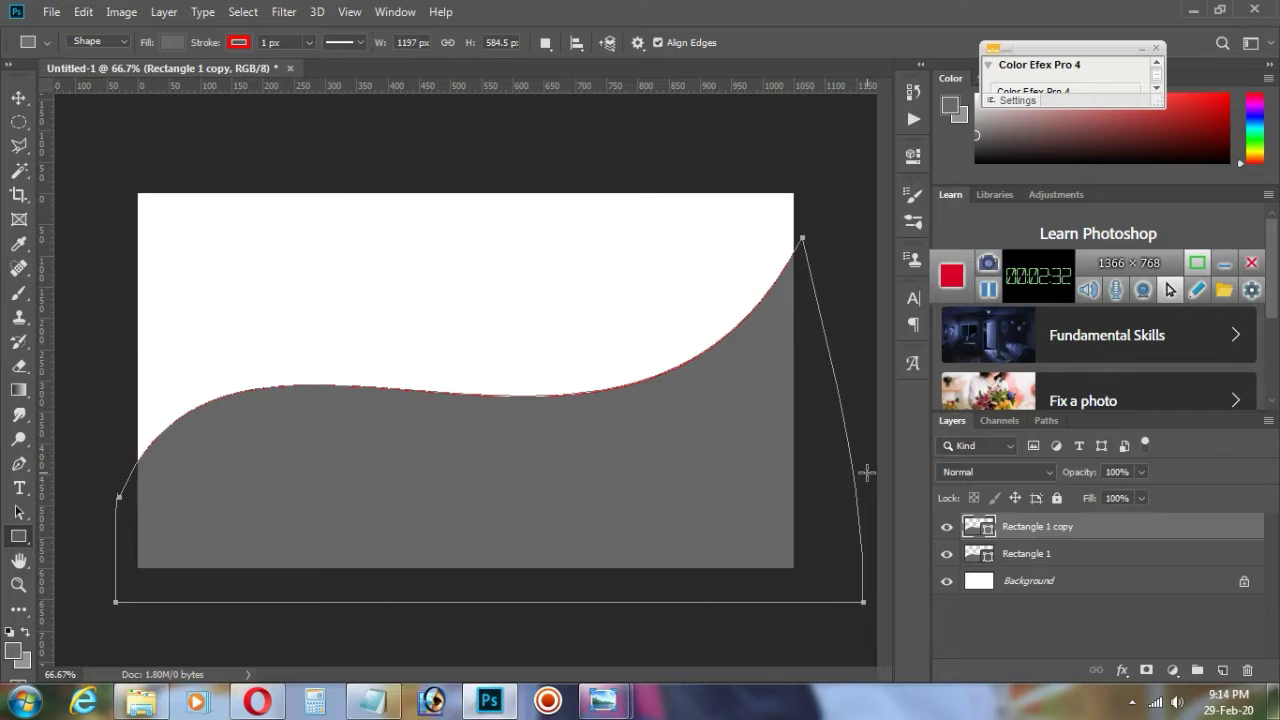
left_click(18, 98)
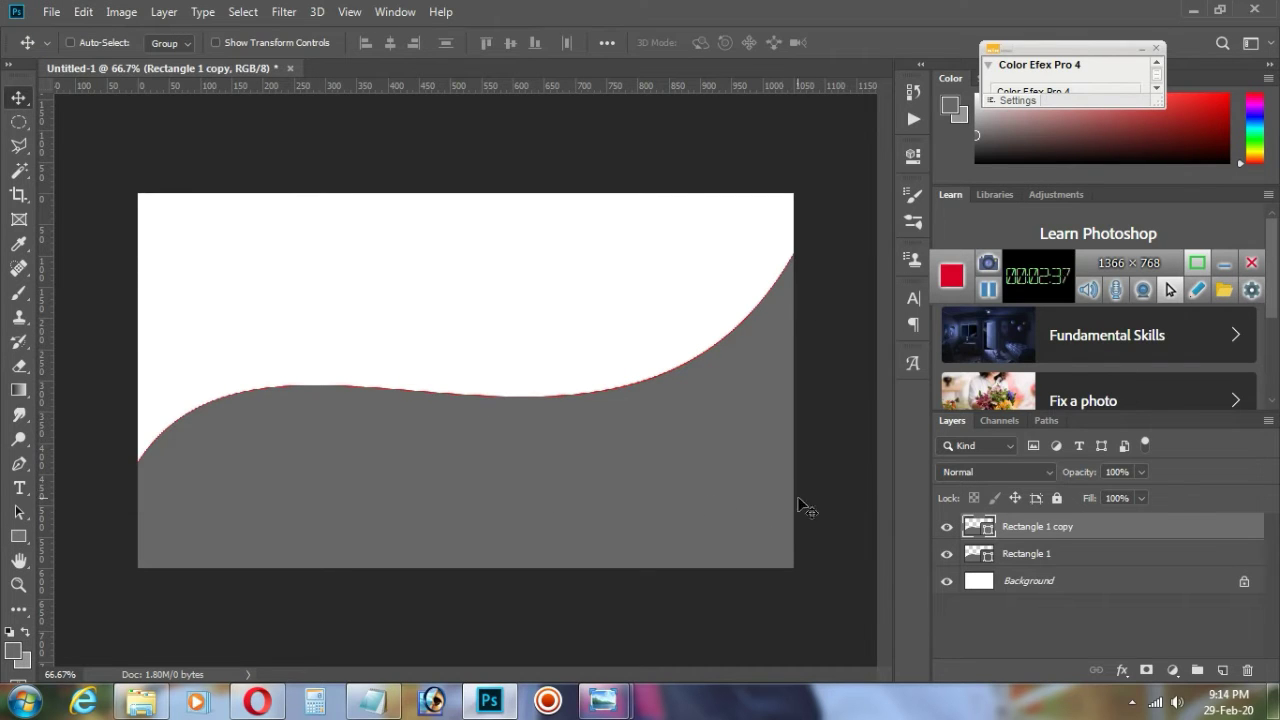
double_click(1021, 528)
left_click(1098, 529)
double_click(1102, 528)
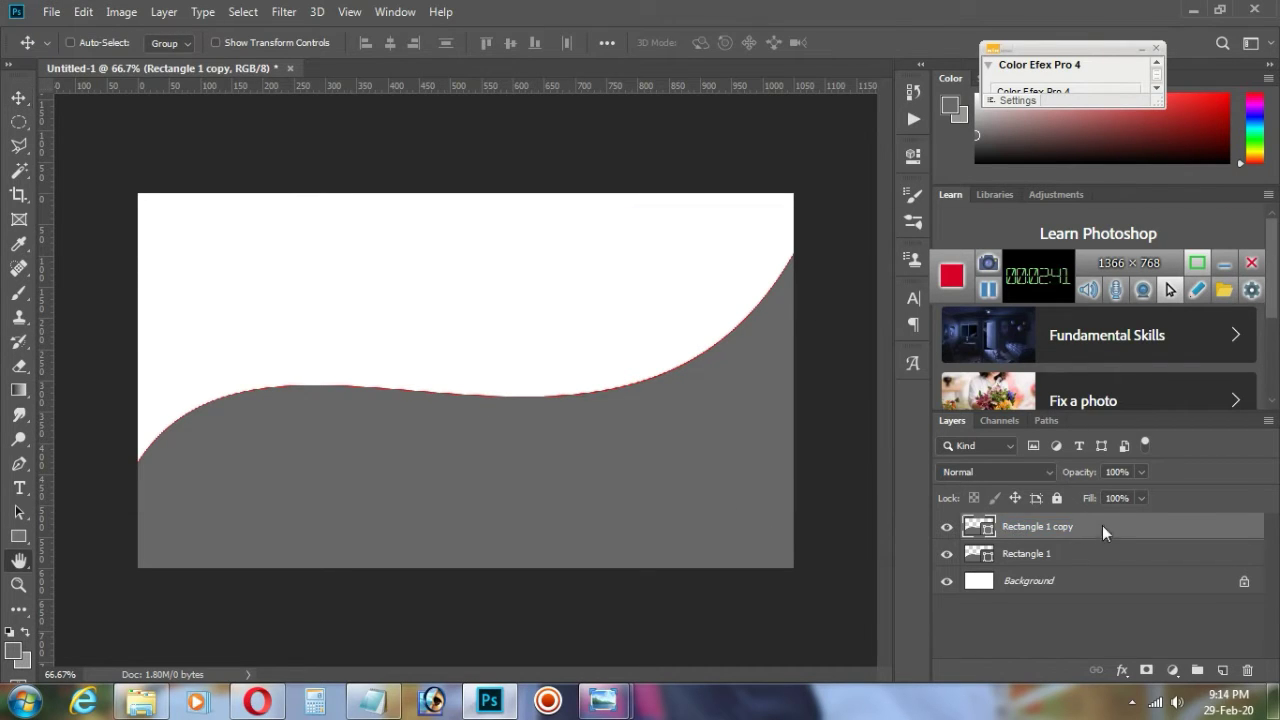
left_click(1254, 222)
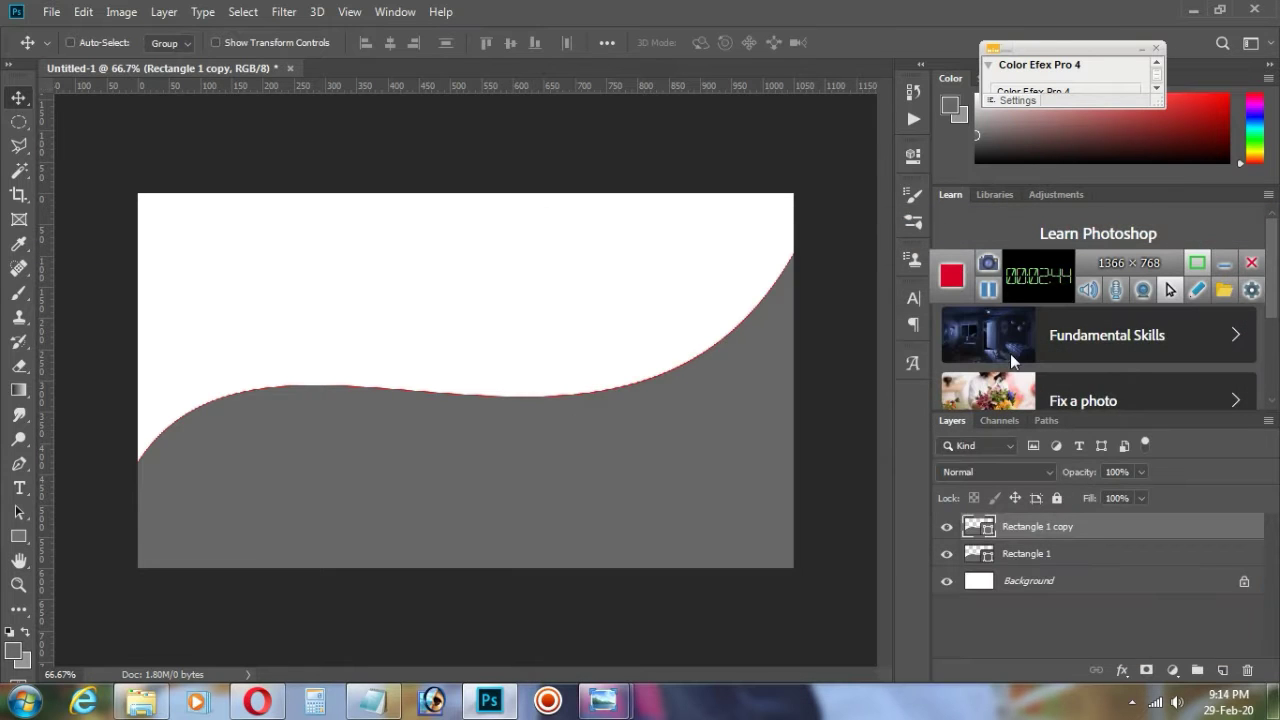
left_click(18, 245)
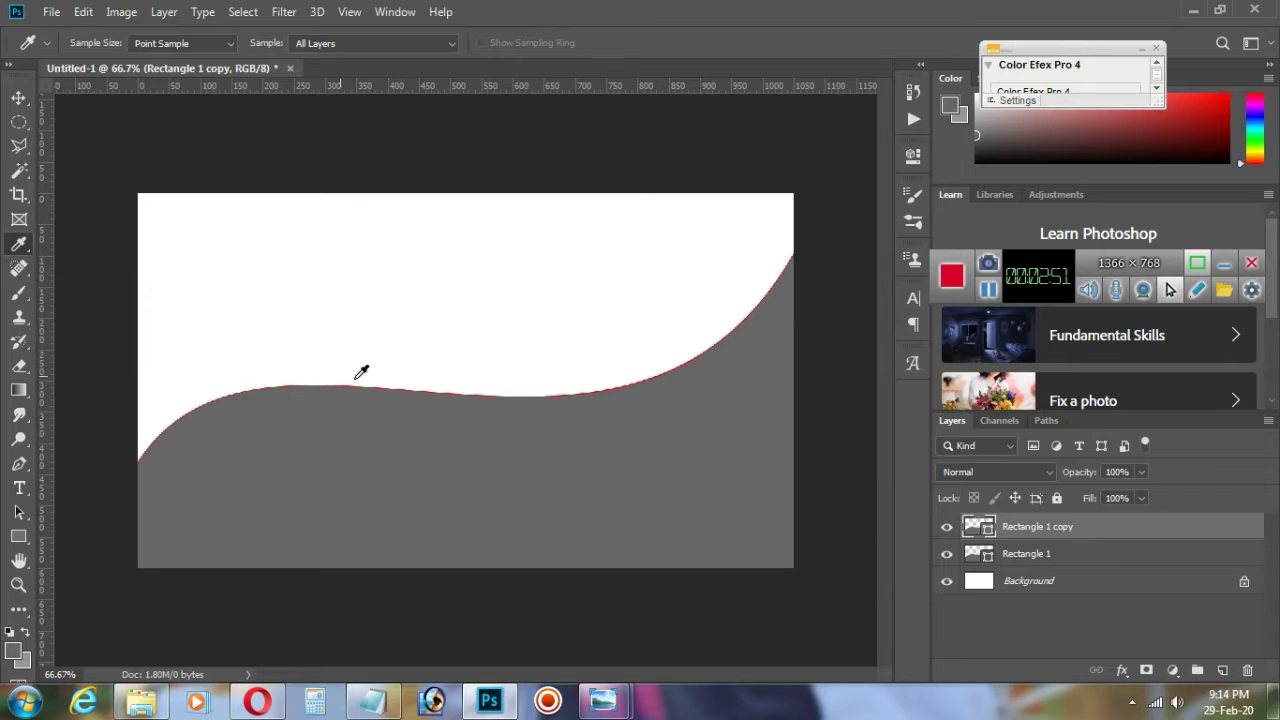
right_click(1022, 538)
key("Escape")
Step: Try a gradient overlay and a color overlay on the duplicated wave layer and discard the style changes
double_click(1110, 530)
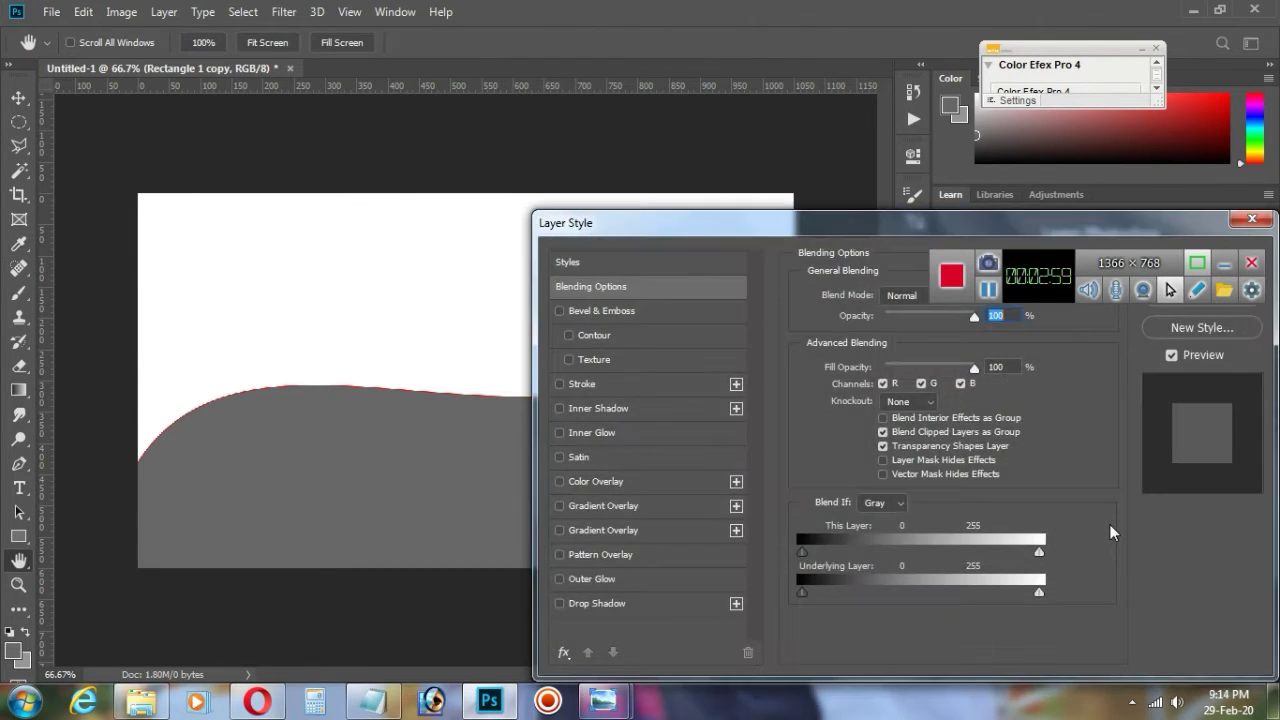
left_click(560, 506)
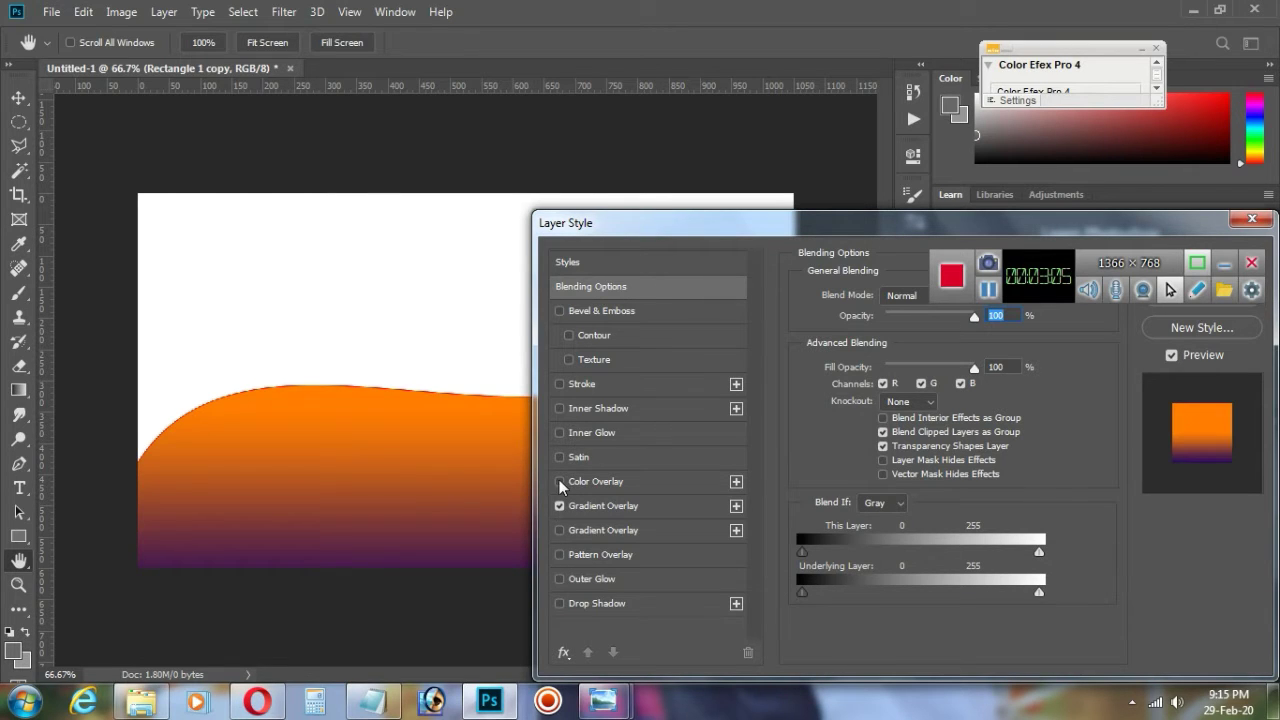
left_click(560, 482)
left_click(560, 506)
left_click(560, 482)
left_click(560, 506)
left_click(1251, 218)
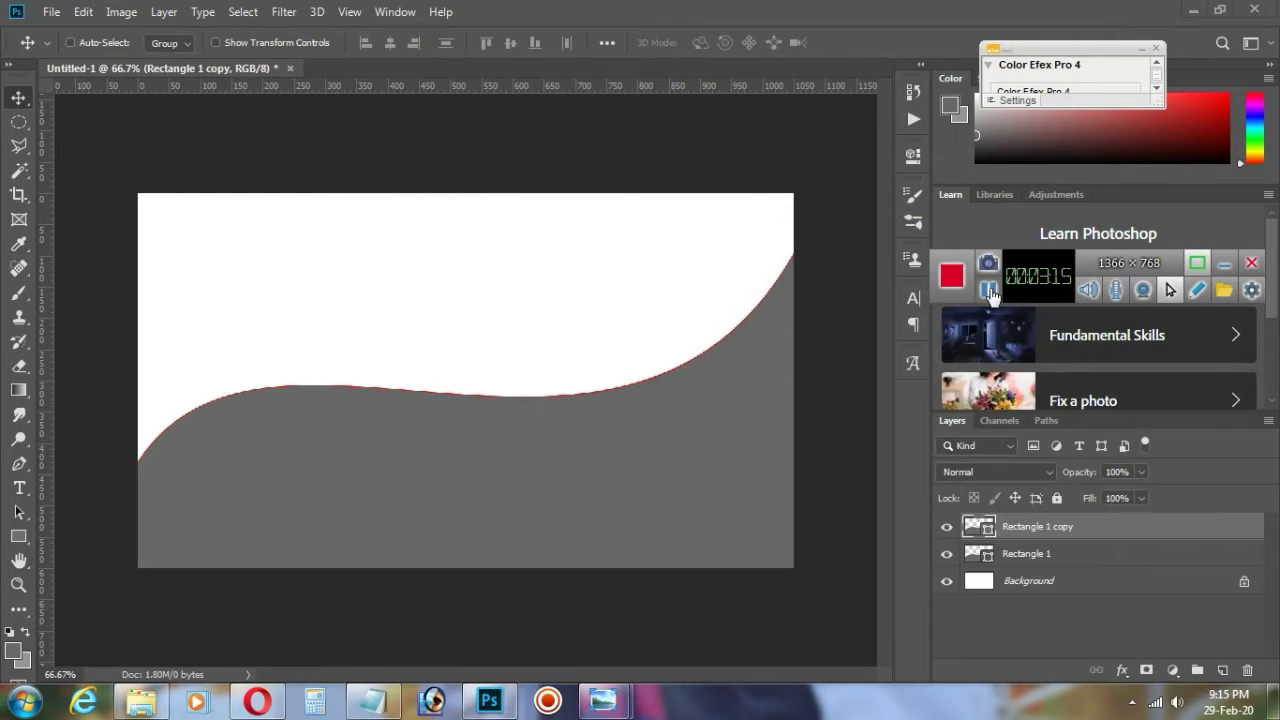
Step: Place the JR logo from the JR Art folder as an embedded image, scaled to about 117% in the card's upper-left corner
left_click(51, 12)
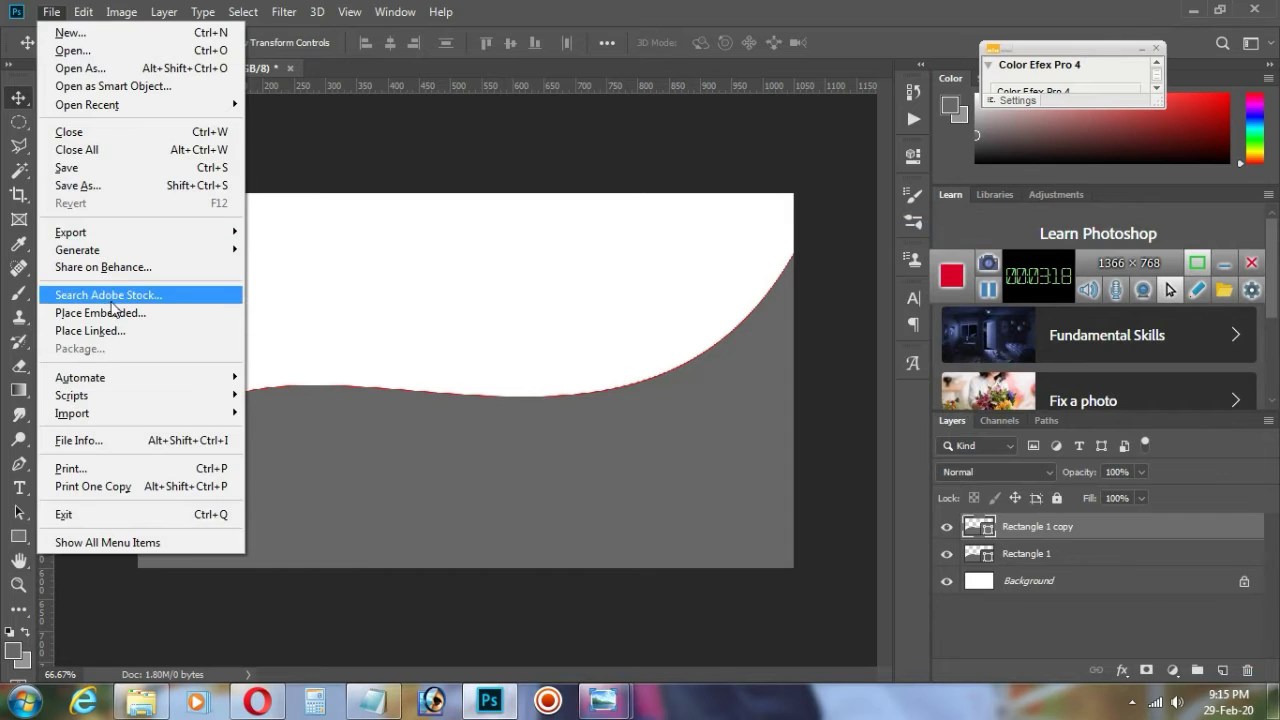
left_click(264, 292)
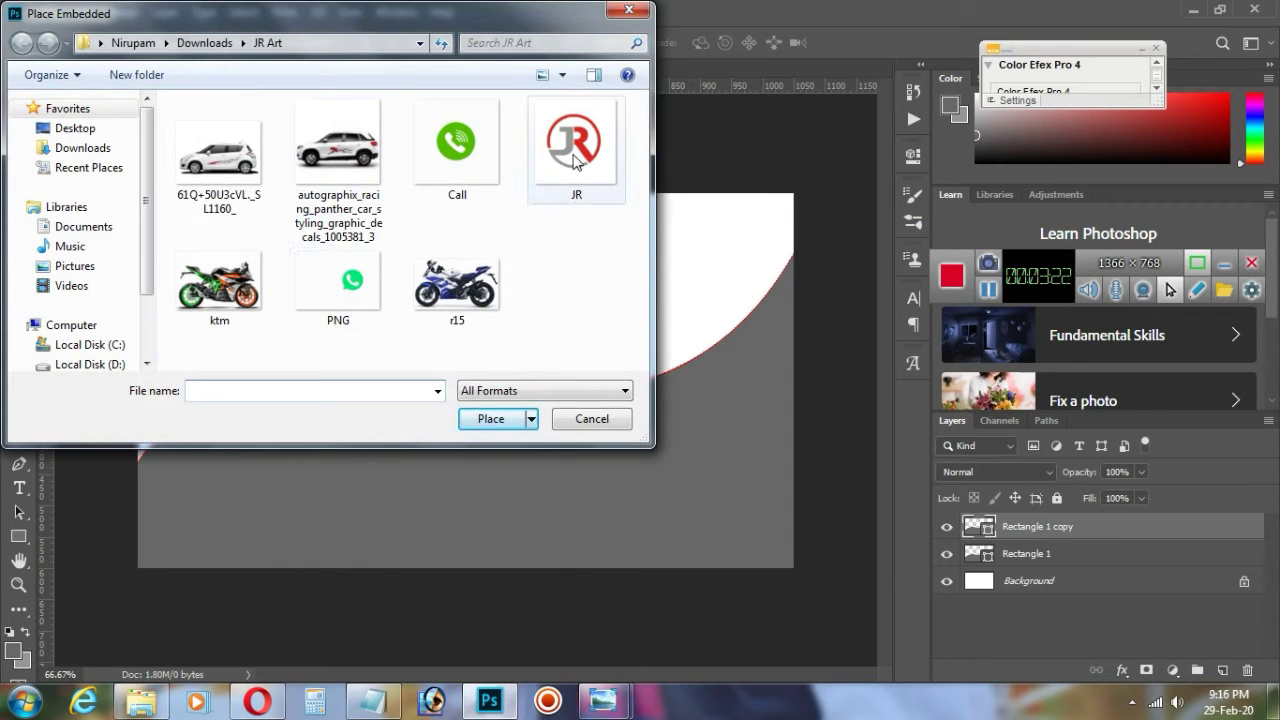
double_click(580, 160)
left_click_drag(514, 398, 308, 303)
mouse_move(338, 366)
left_mouse_down()
mouse_move(362, 396)
mouse_move(309, 343)
mouse_move(291, 343)
mouse_move(317, 364)
left_mouse_up()
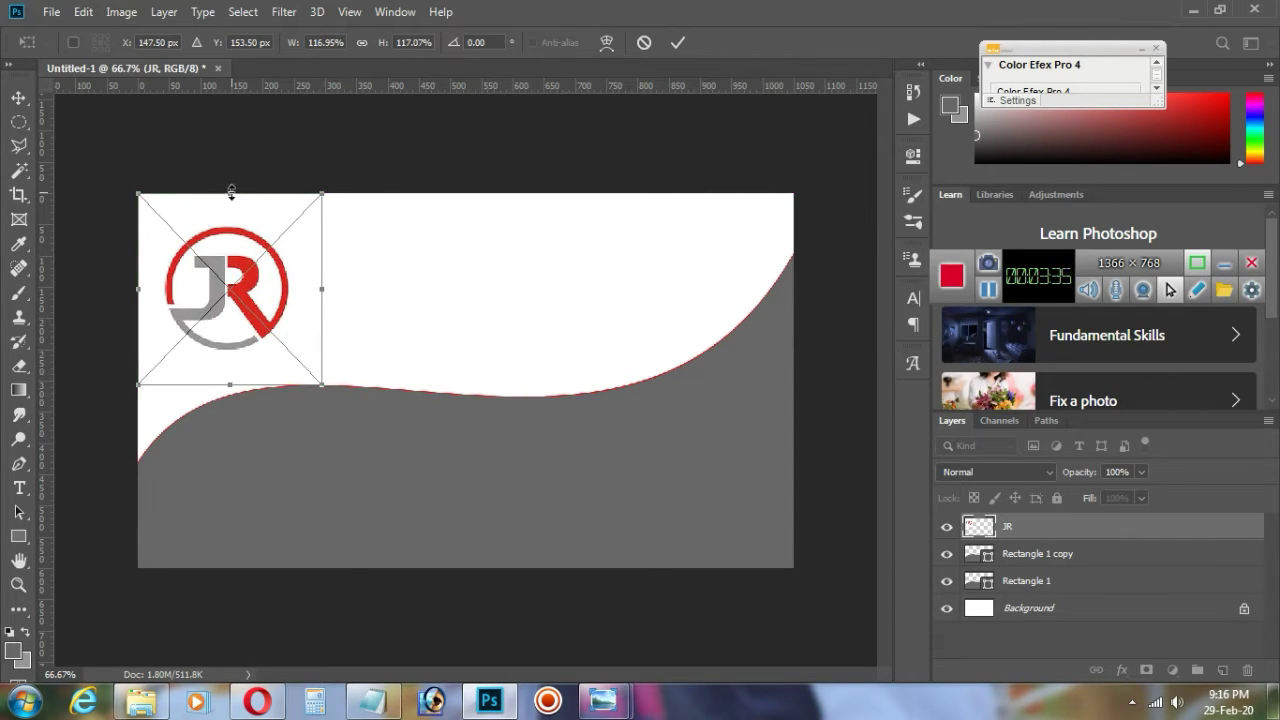
Step: Nudge the JR logo right and up to X 158.50 px, Y 129.50 px and commit its placement
mouse_move(231, 193)
left_mouse_down()
mouse_move(232, 174)
mouse_move(231, 193)
left_mouse_up()
key("Right")
key("Right")
key("Right")
key("Right")
key("Right")
key("Right")
key("Right")
key("Right")
key("Right")
key("Right")
key("Right")
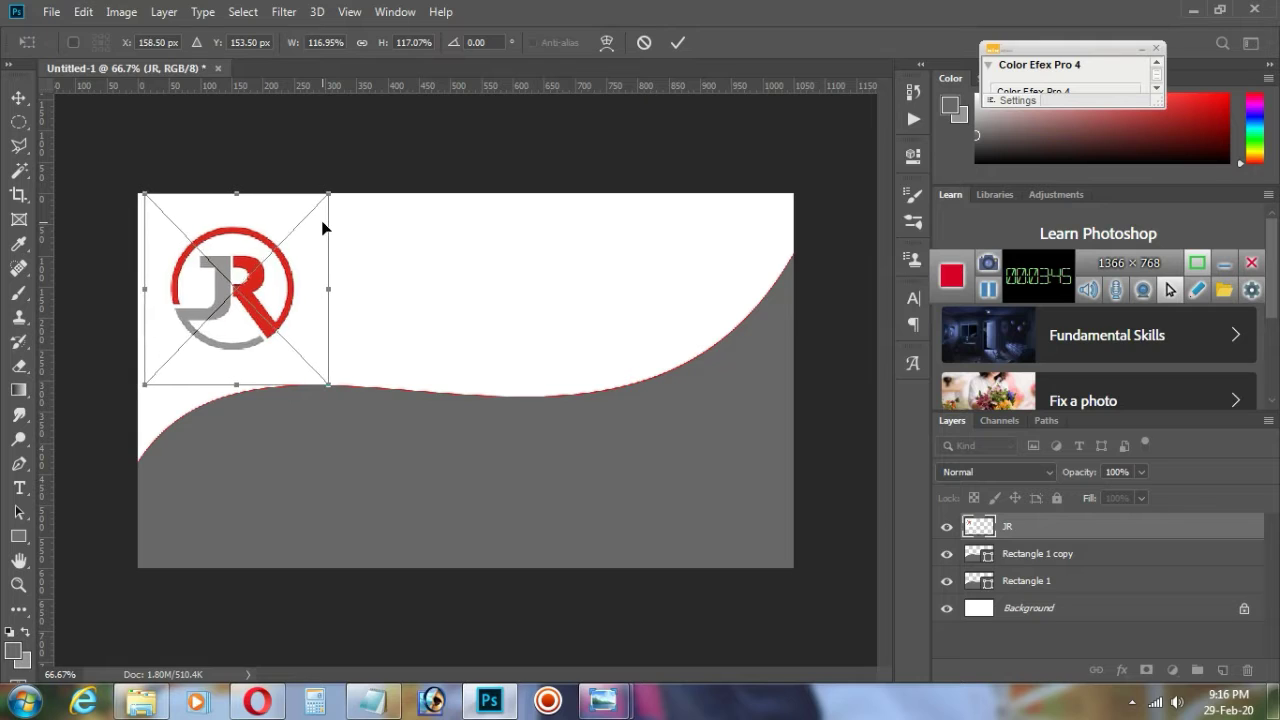
key("Up")
key("Up")
key("Up")
key("Up")
key("Up")
key("Up")
key("Up")
key("Up")
key("Up")
key("Up")
key("Up")
key("Up")
key("Up")
key("Up")
key("Up")
key("Up")
key("Up")
key("Up")
key("Up")
key("Up")
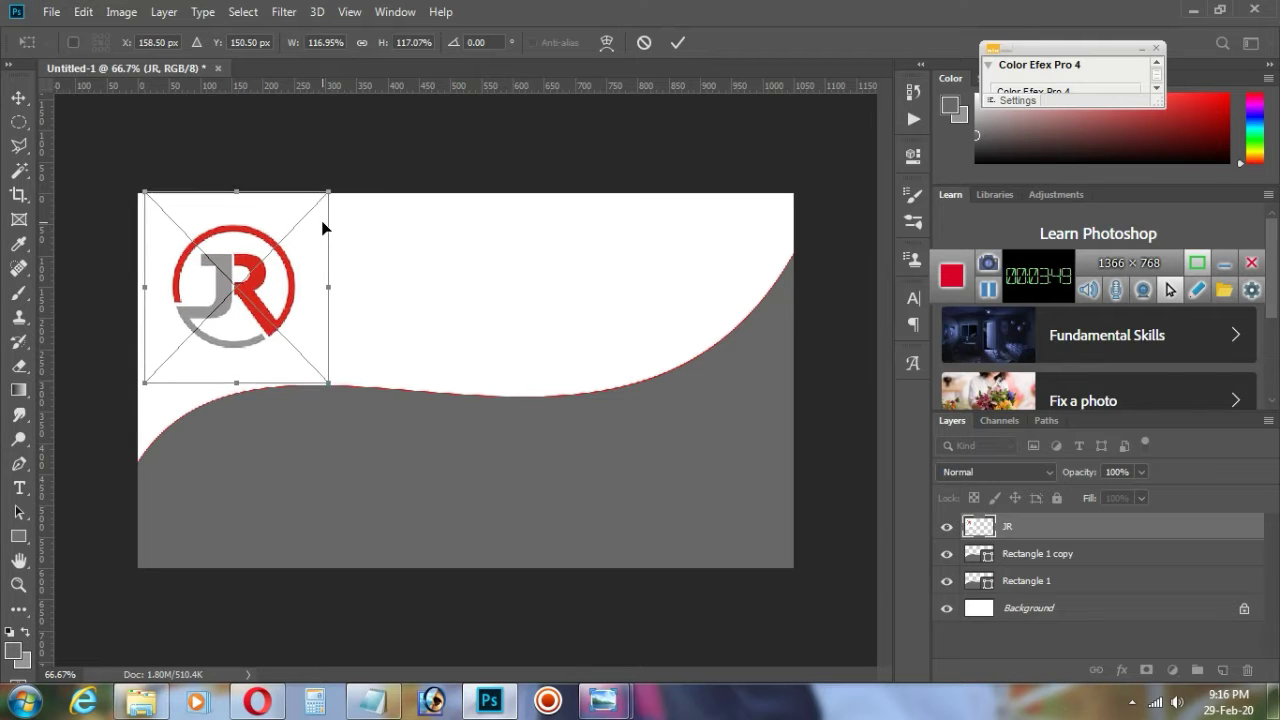
key("Up")
key("Up")
key("Up")
key("Up")
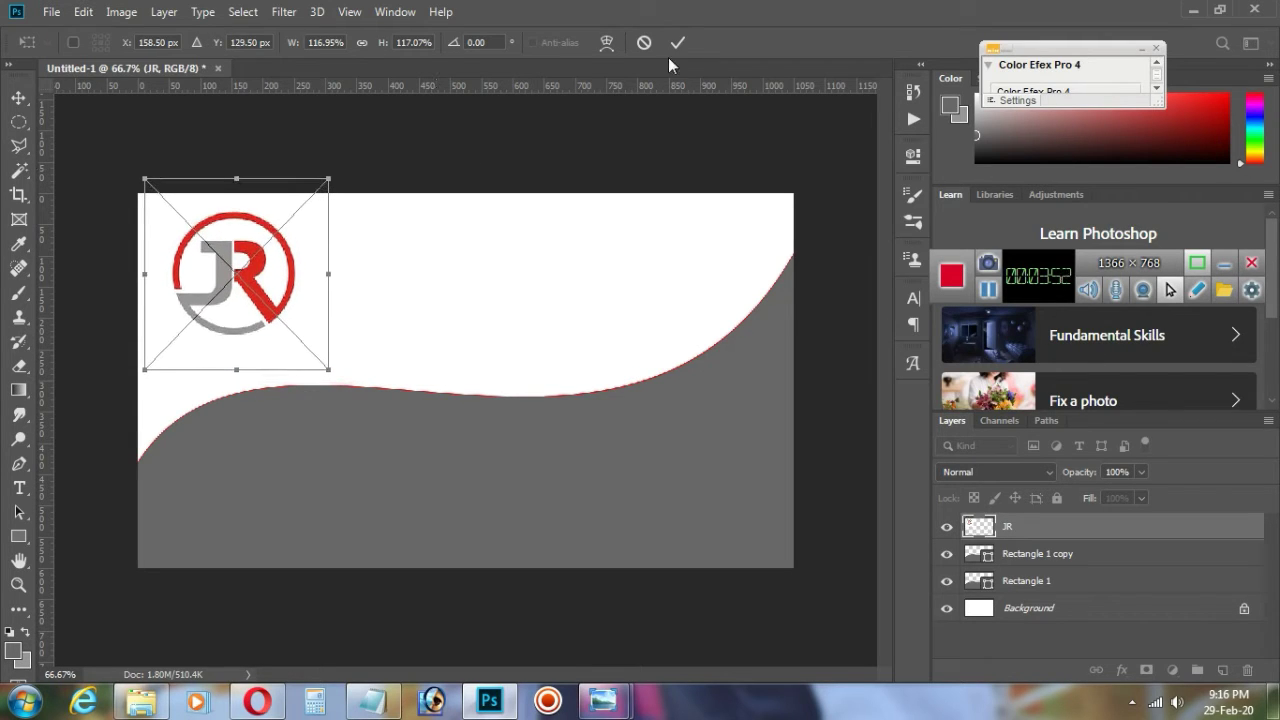
left_click(678, 43)
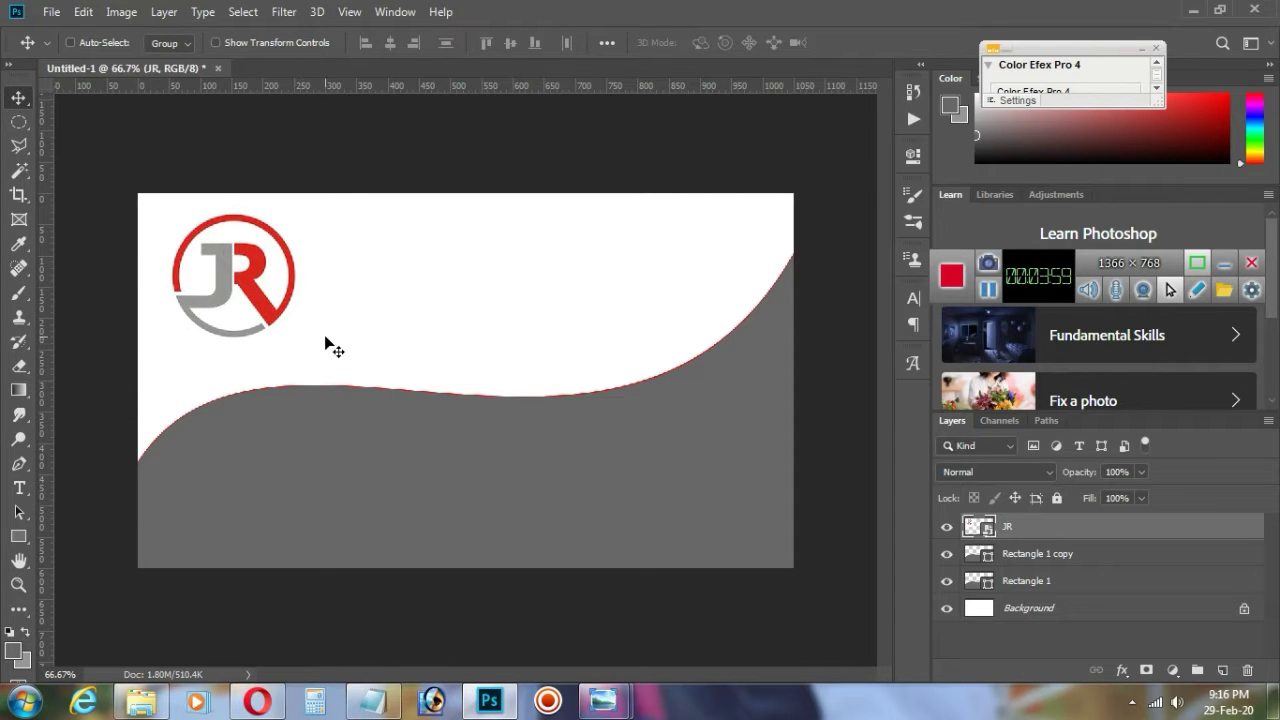
Step: Sample the logo's red as the foreground color and recolor the duplicated wave dark red, 990000
left_click(18, 243)
left_click(268, 297)
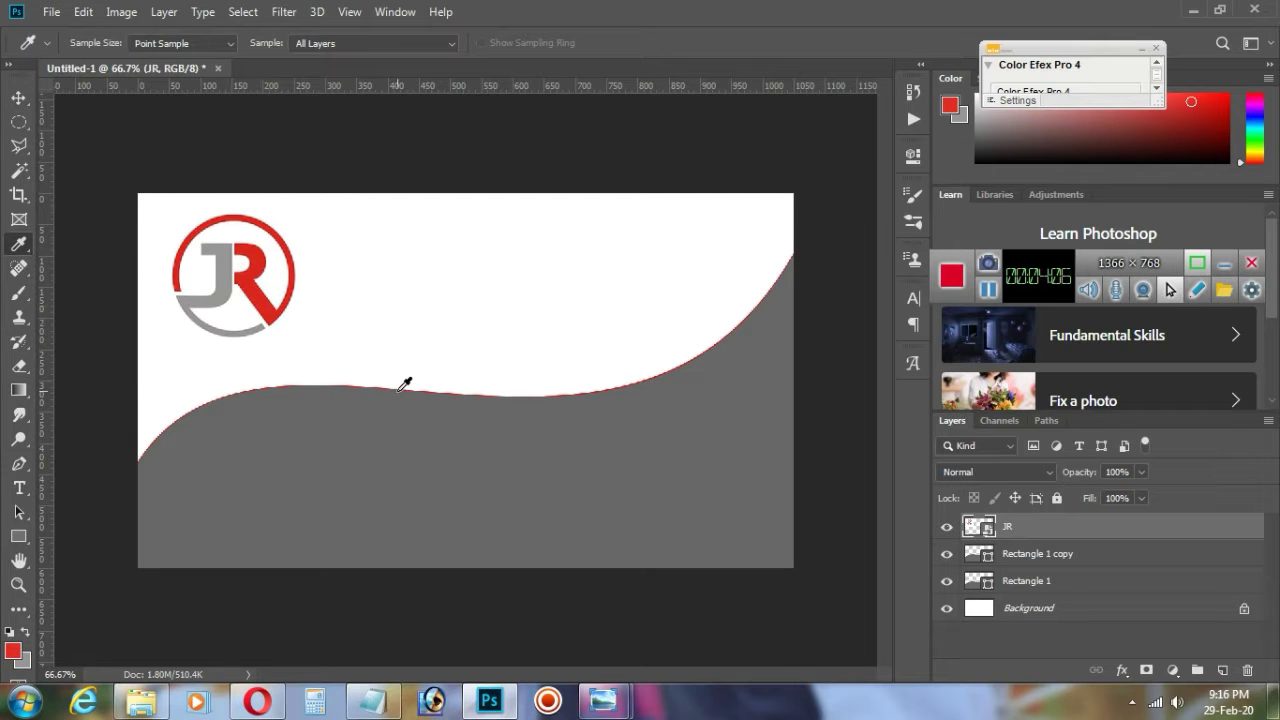
left_click(980, 556)
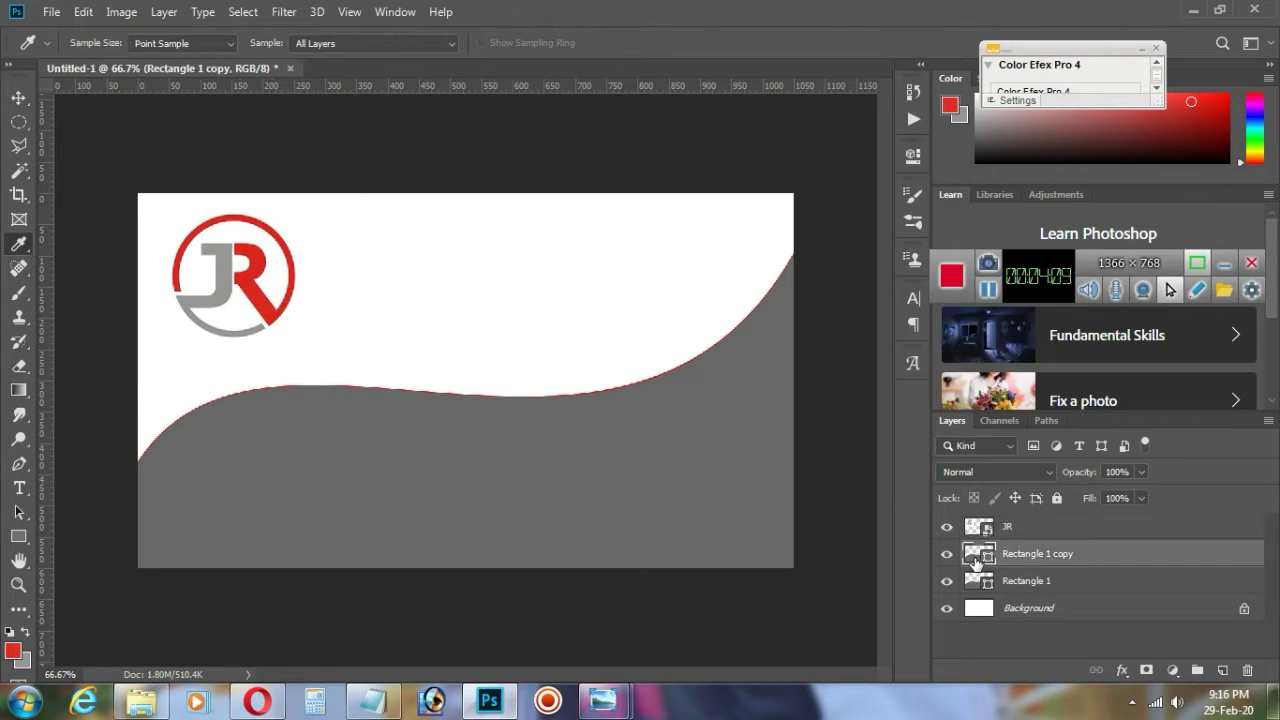
double_click(976, 562)
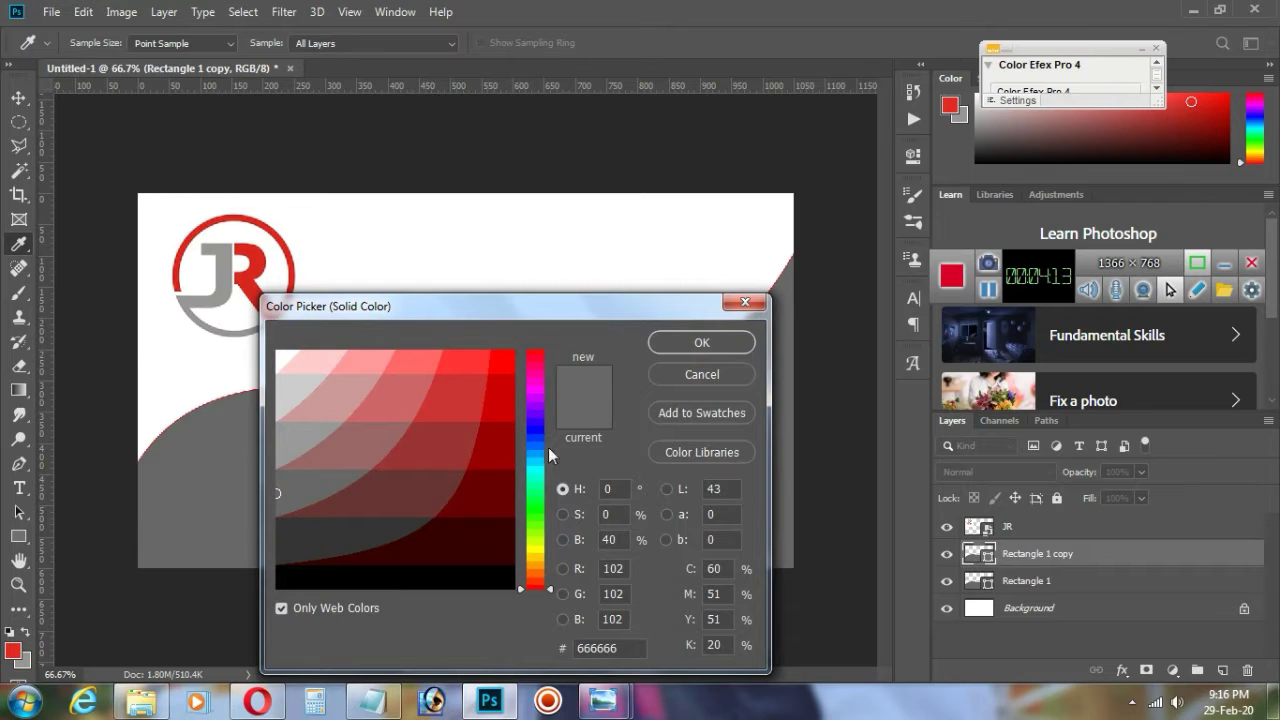
left_click(485, 447)
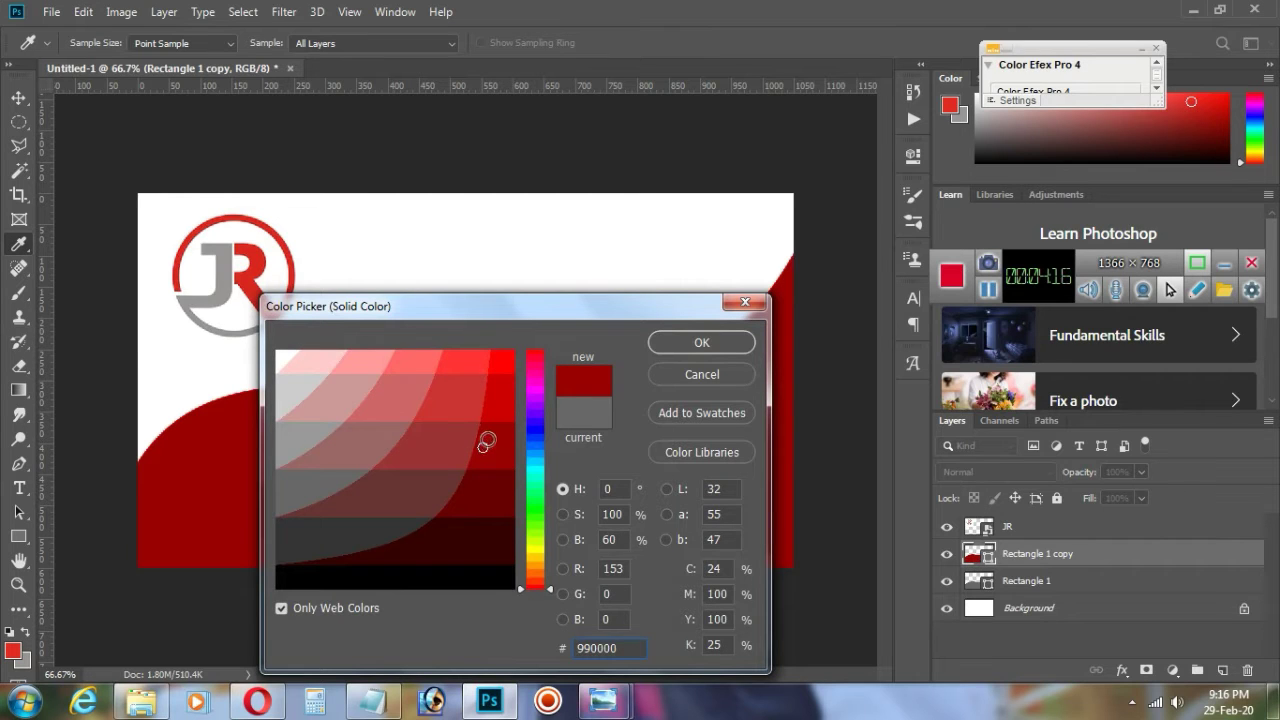
left_click(499, 408)
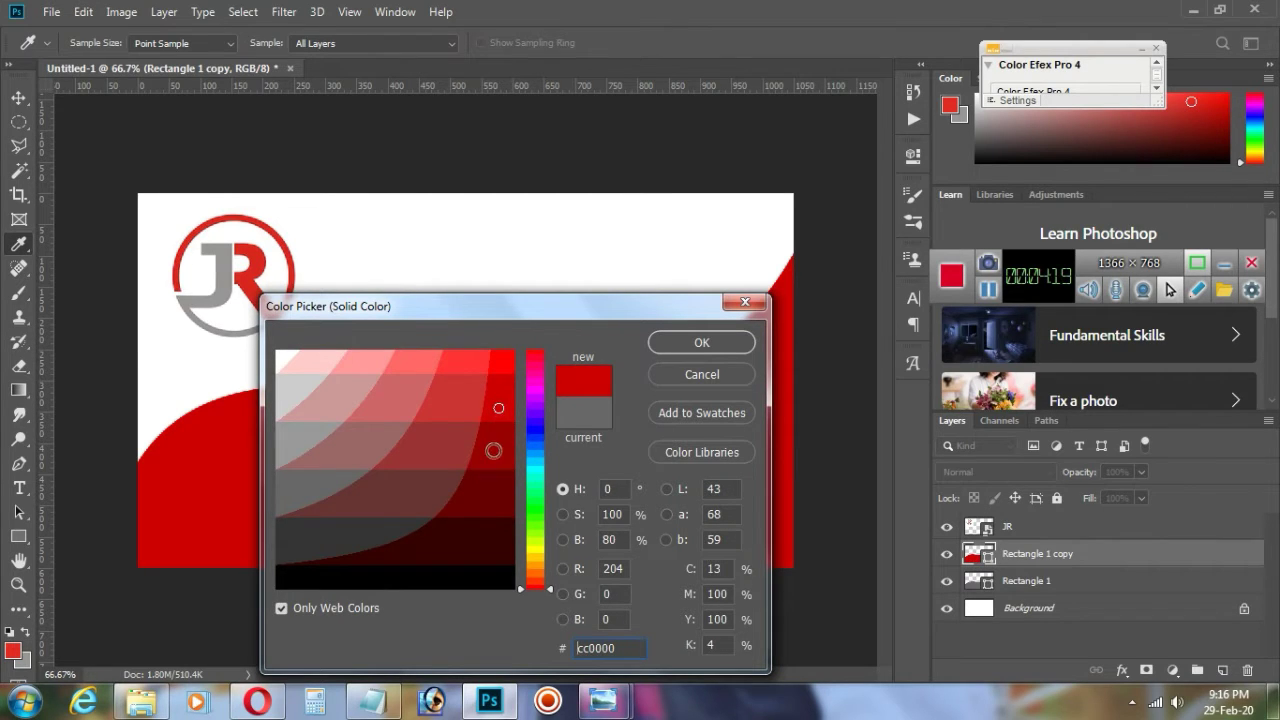
left_click(501, 360)
left_click(501, 438)
left_click(686, 346)
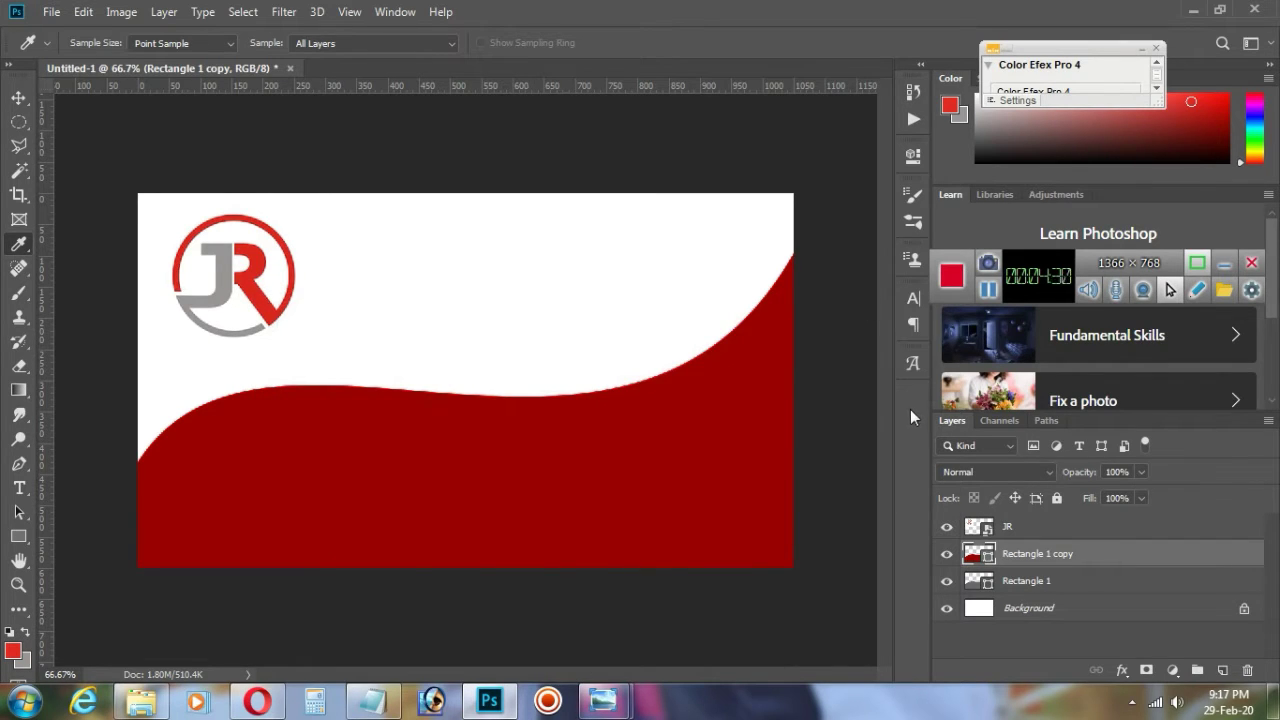
Step: Lower the dark red wave to Y 427.50 px and keep its layer above the gray wave so a gray band shows
left_click_drag(1010, 556, 1010, 588)
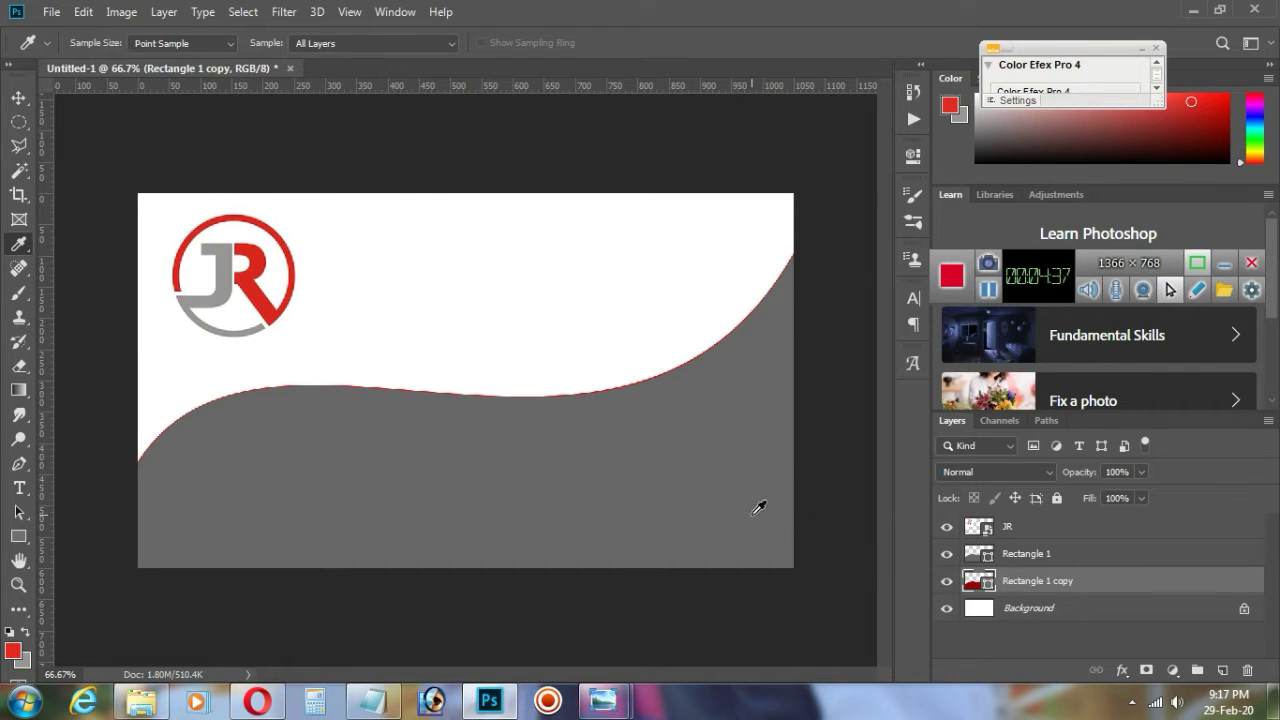
key("ctrl+t")
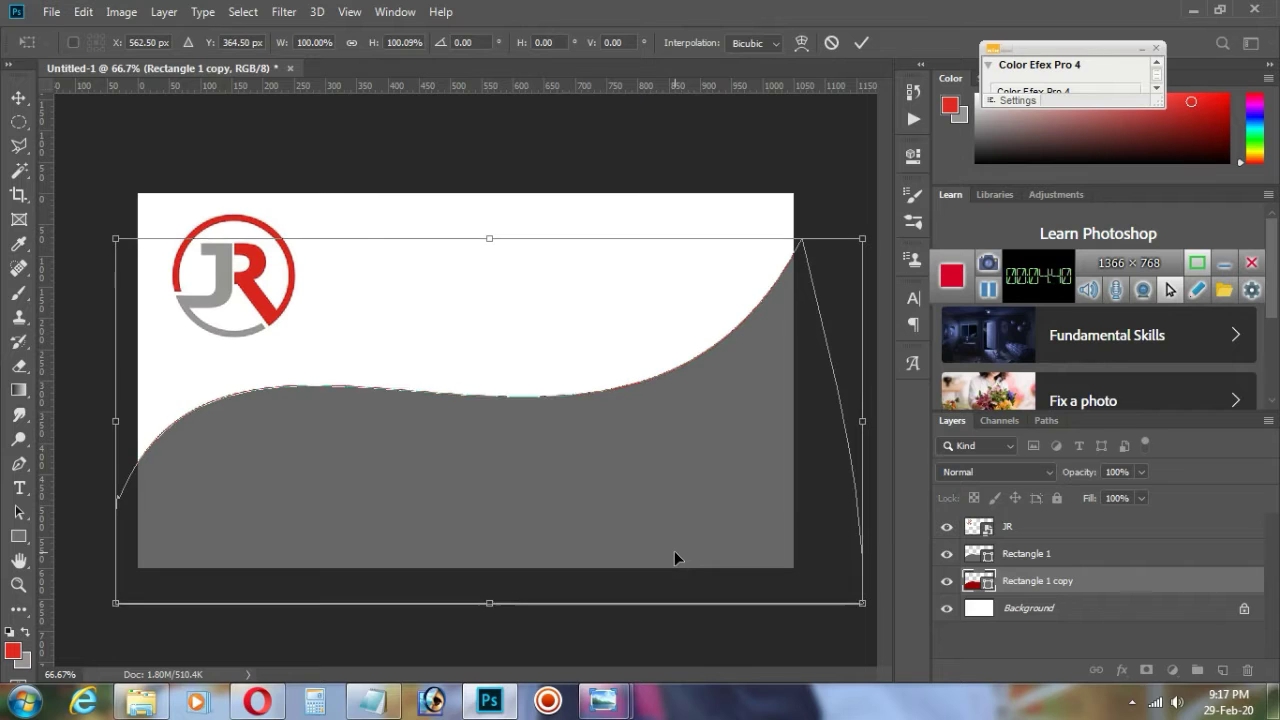
key("Down")
key("Down")
key("Down")
key("Down")
key("Down")
key("Down")
key("Down")
key("Down")
key("Down")
key("Down")
key("Down")
key("Down")
key("Down")
key("Down")
key("Down")
key("Down")
key("Down")
key("Down")
key("Down")
key("Down")
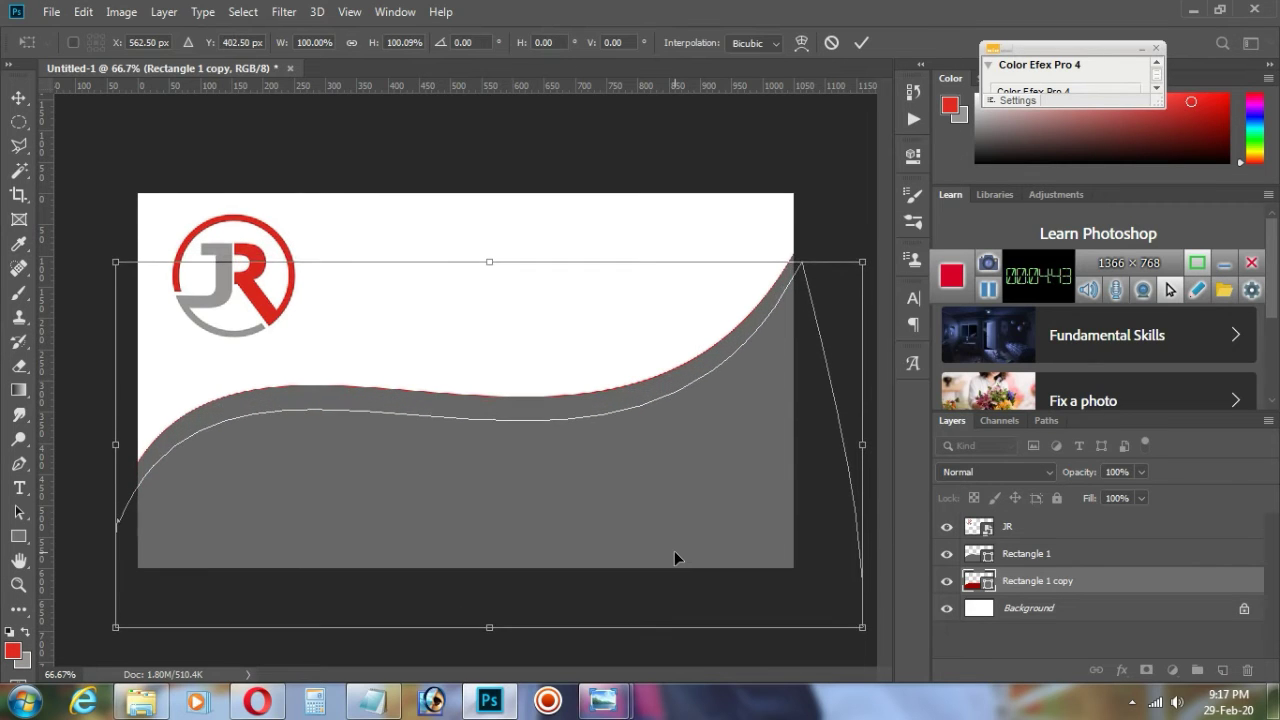
key("Down")
key("Down")
key("Down")
key("Down")
key("Down")
key("Down")
key("Down")
left_click(861, 43)
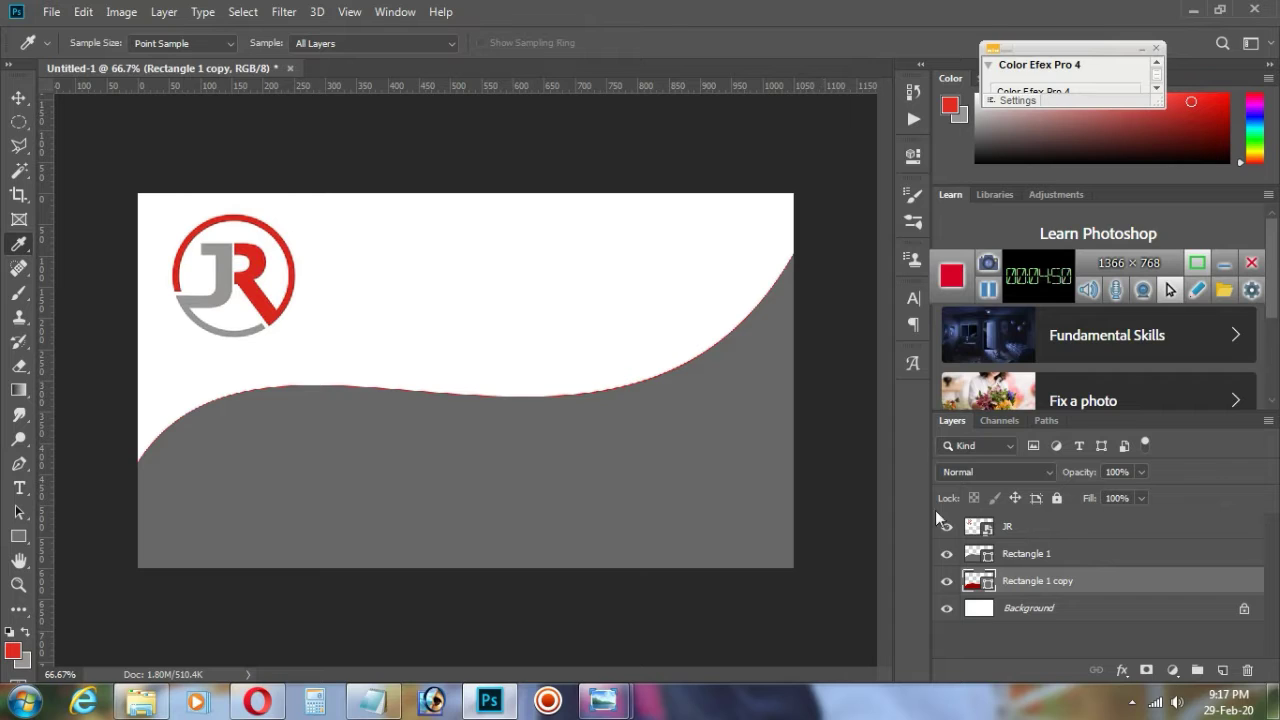
left_click_drag(1035, 583, 1030, 556)
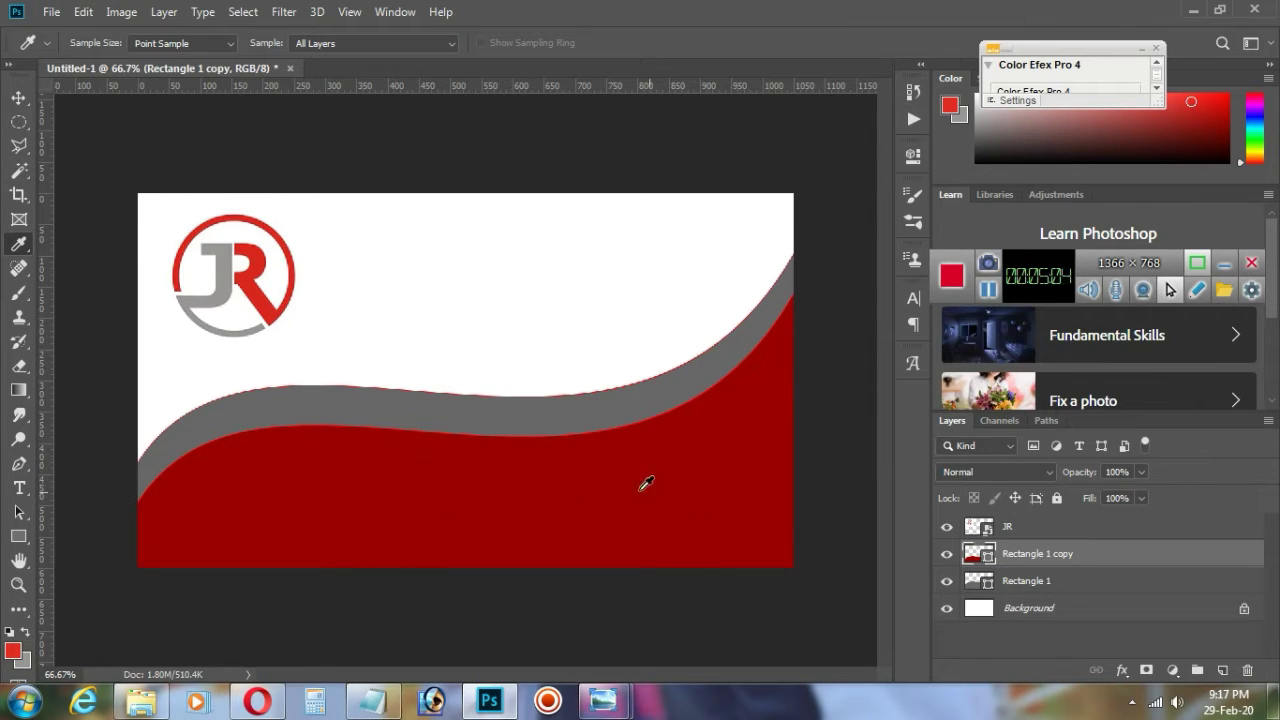
Step: Warp the dark red wave's upper-right end upward so the gray band tapers toward the card's right edge
left_click(21, 542)
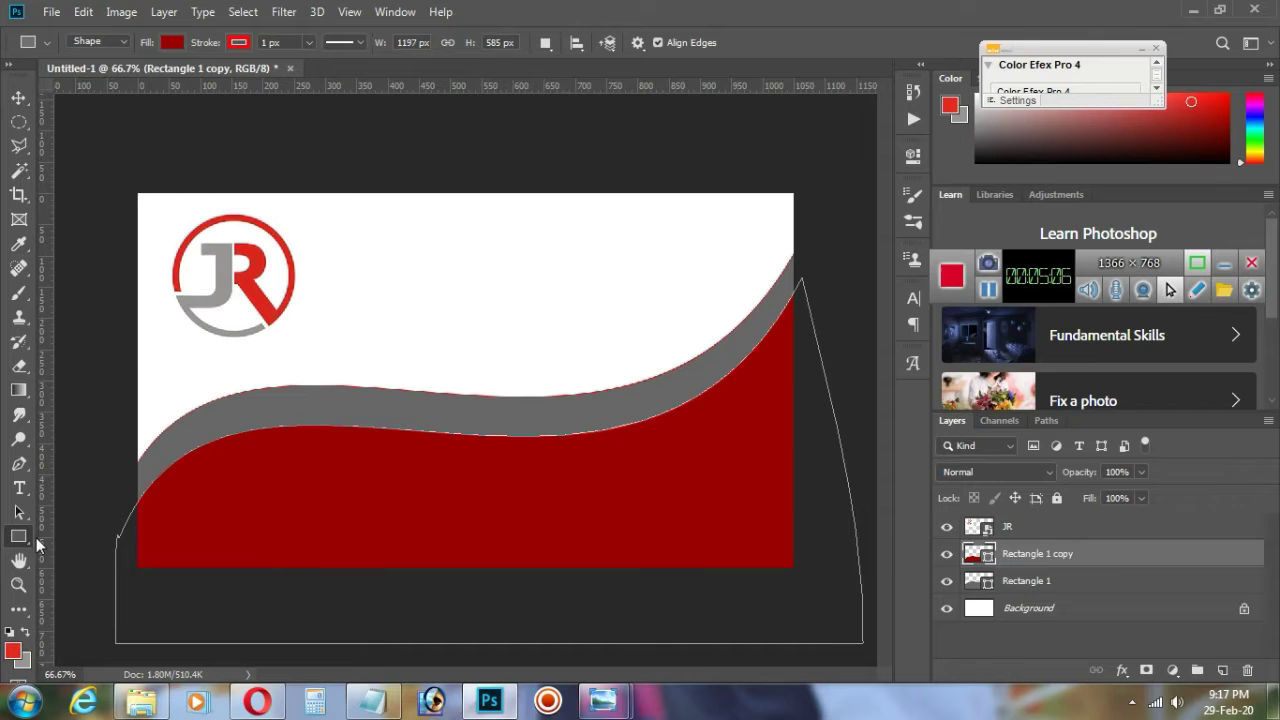
right_click(499, 479)
left_click(565, 514)
key("ctrl+t")
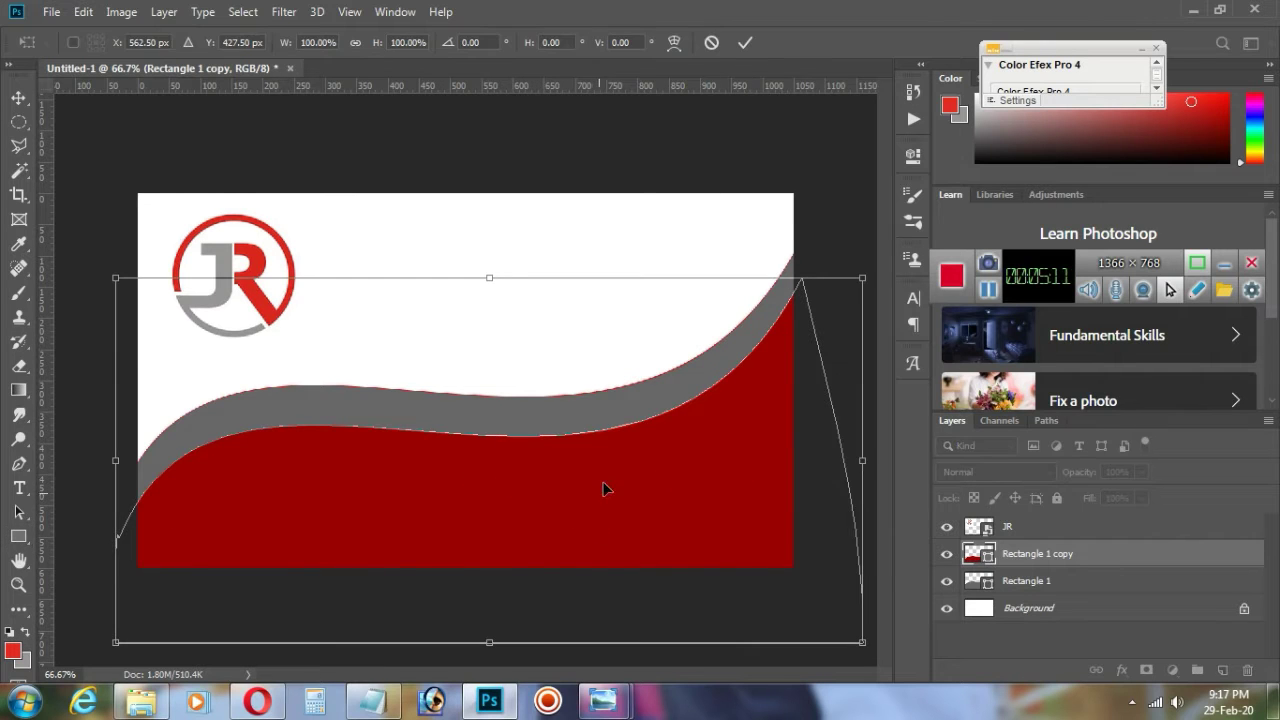
right_click(588, 471)
left_click(635, 326)
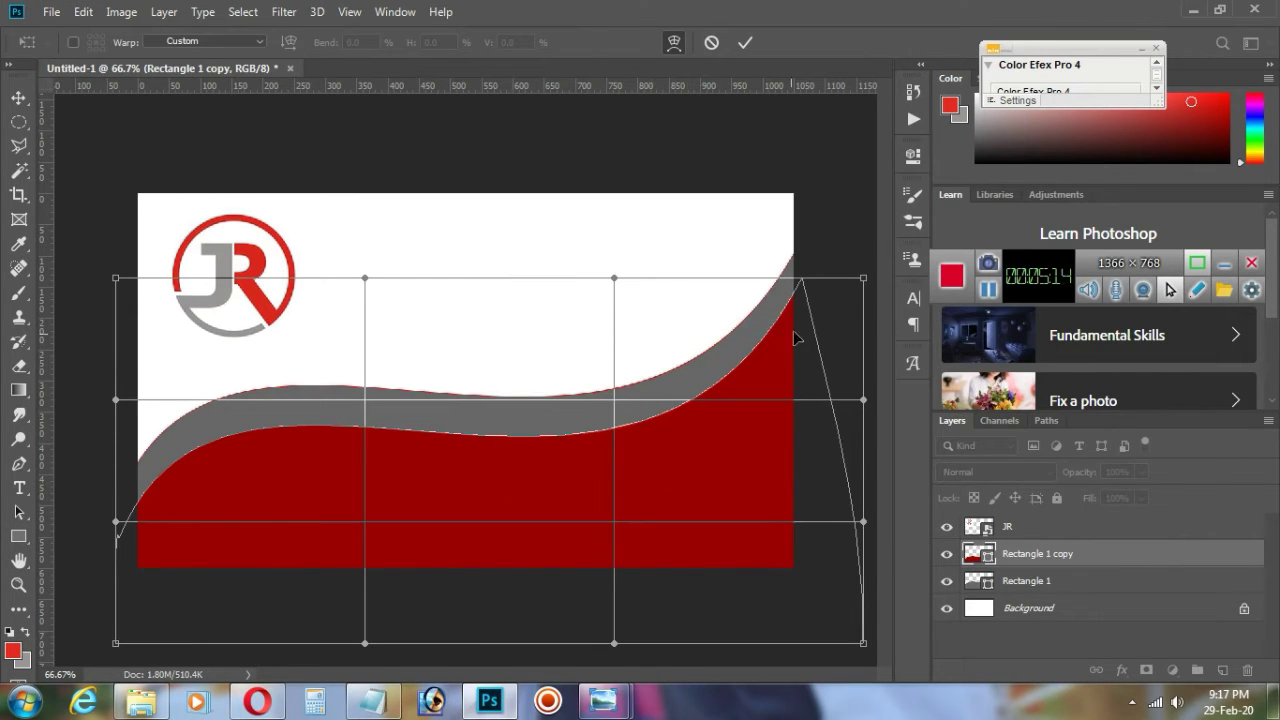
left_click_drag(804, 283, 799, 245)
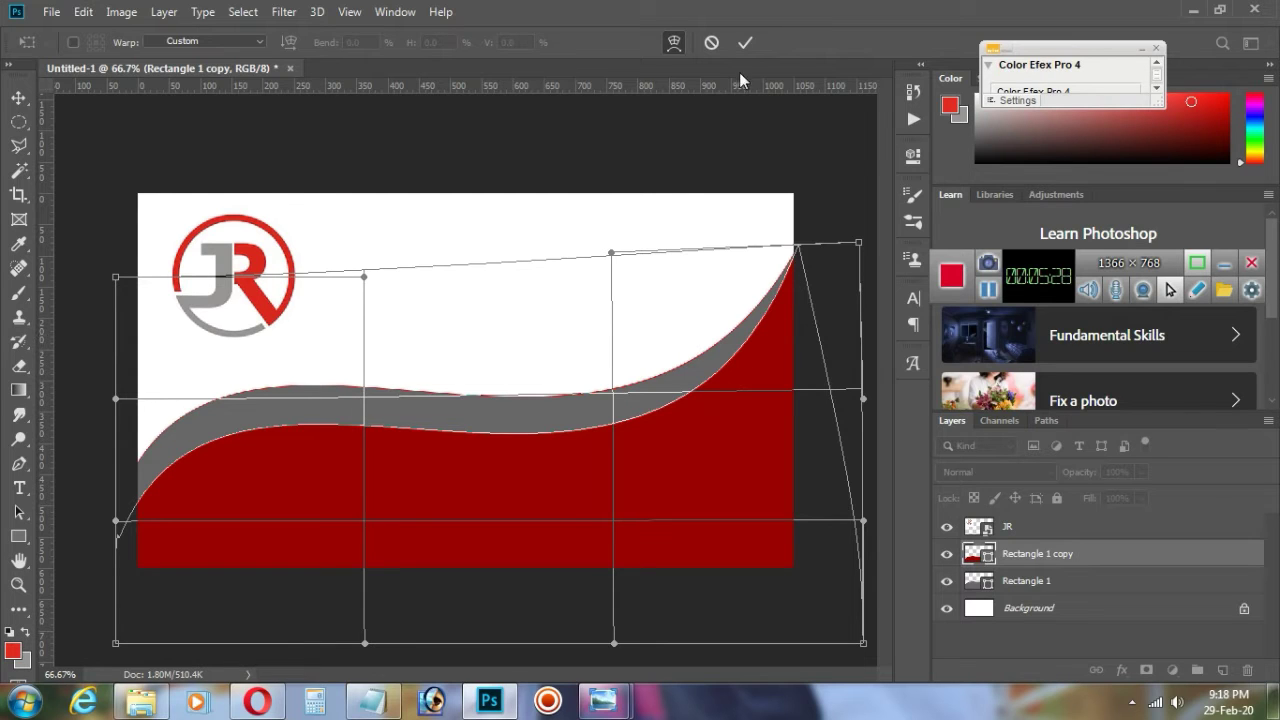
left_click(746, 42)
Step: Raise the gray wave slightly and shift the dark red wave up by about the same amount
left_click(1026, 583)
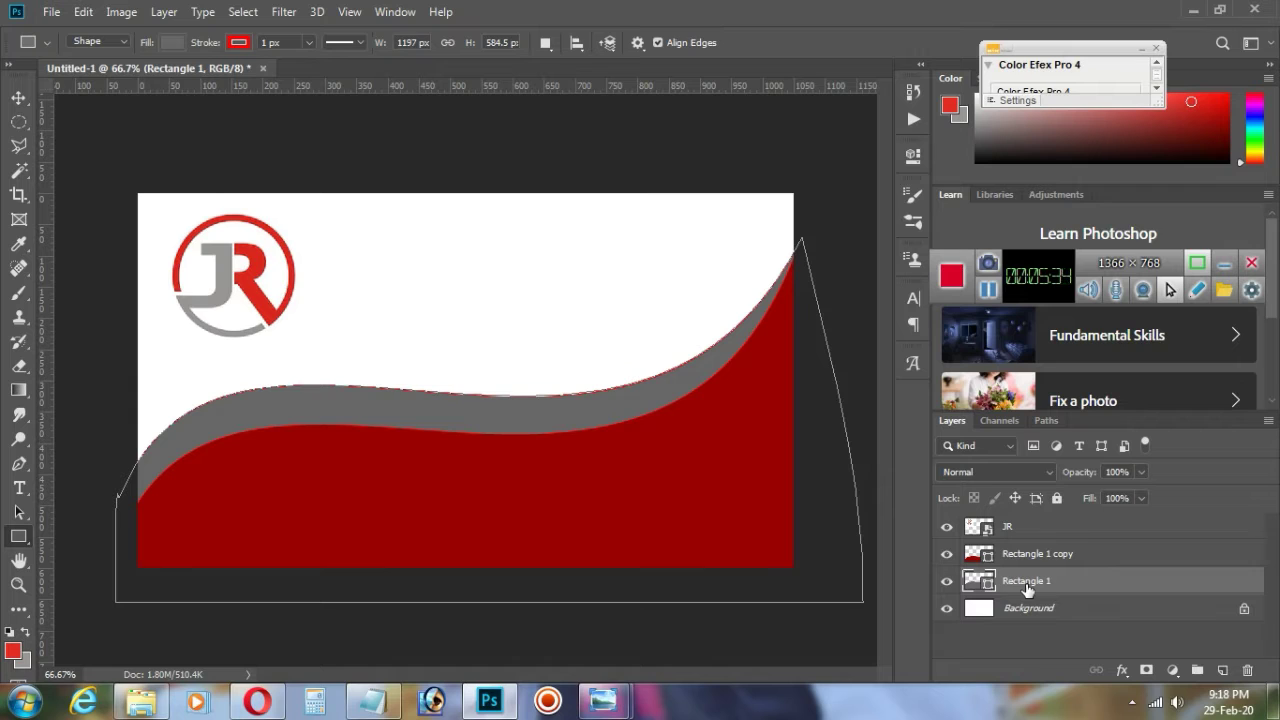
key("v")
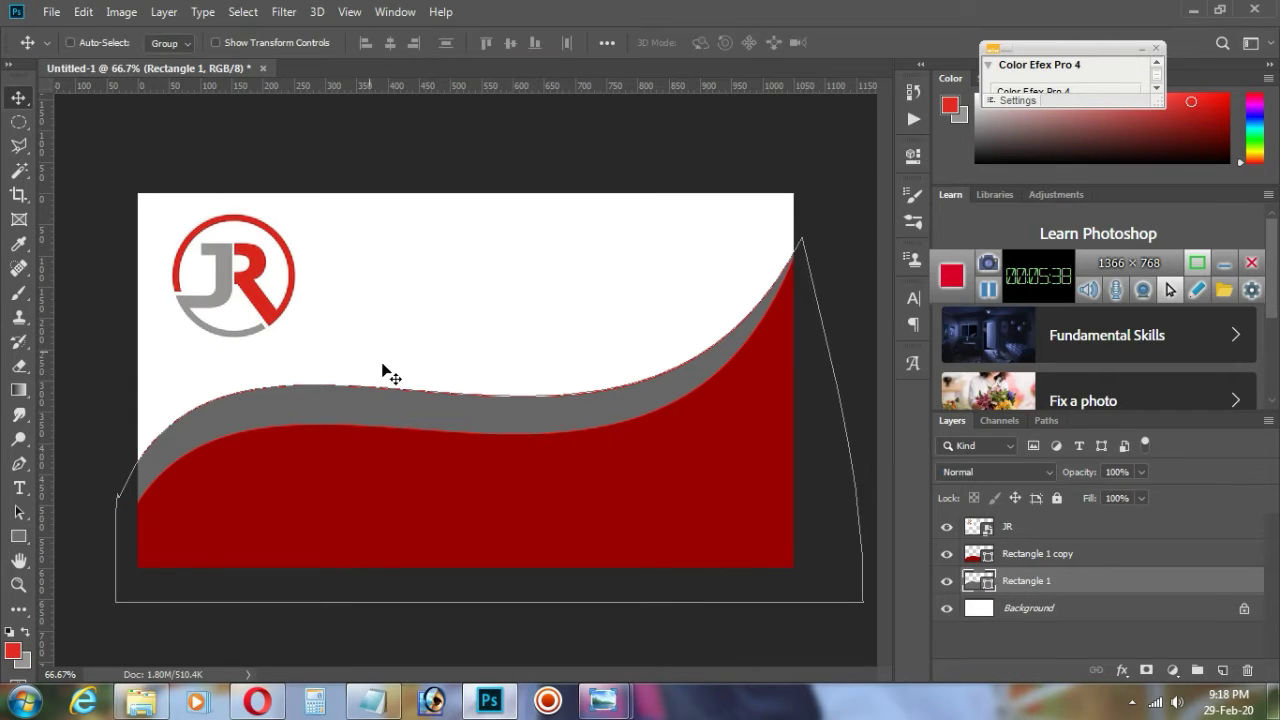
left_click_drag(443, 428, 438, 400)
left_click_drag(531, 406, 531, 422)
left_click(1020, 556)
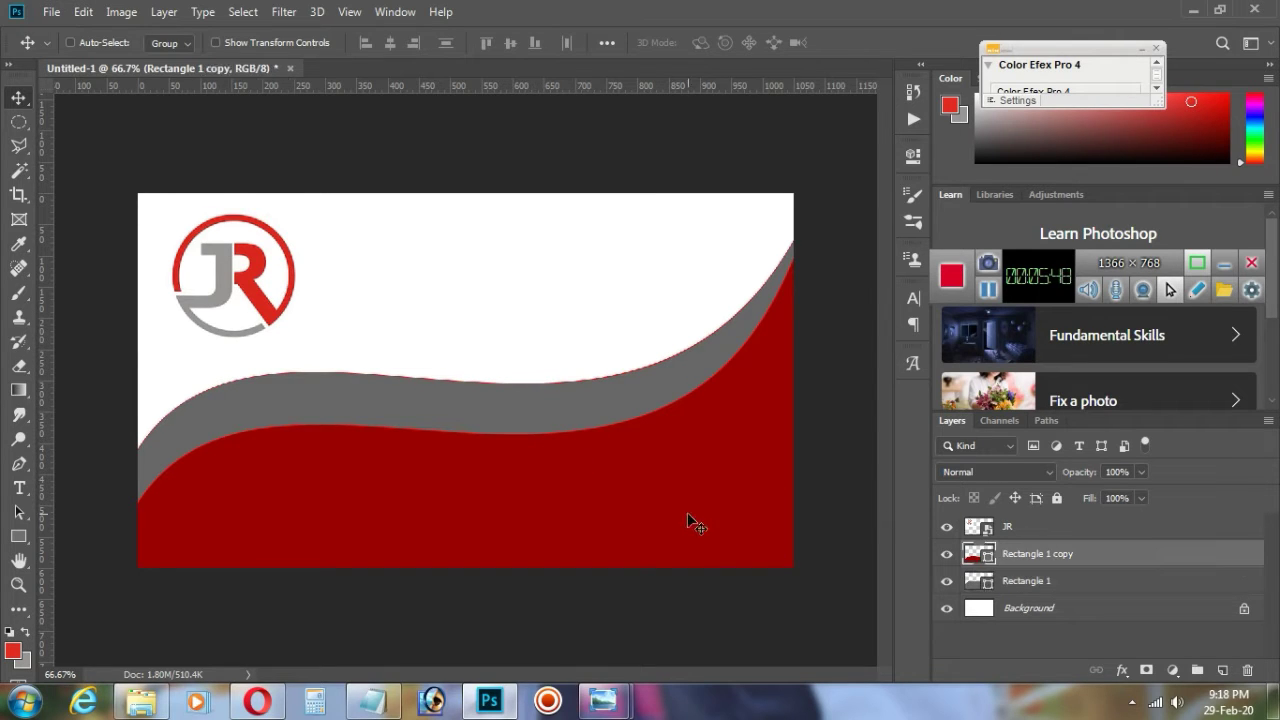
left_click_drag(681, 506, 680, 492)
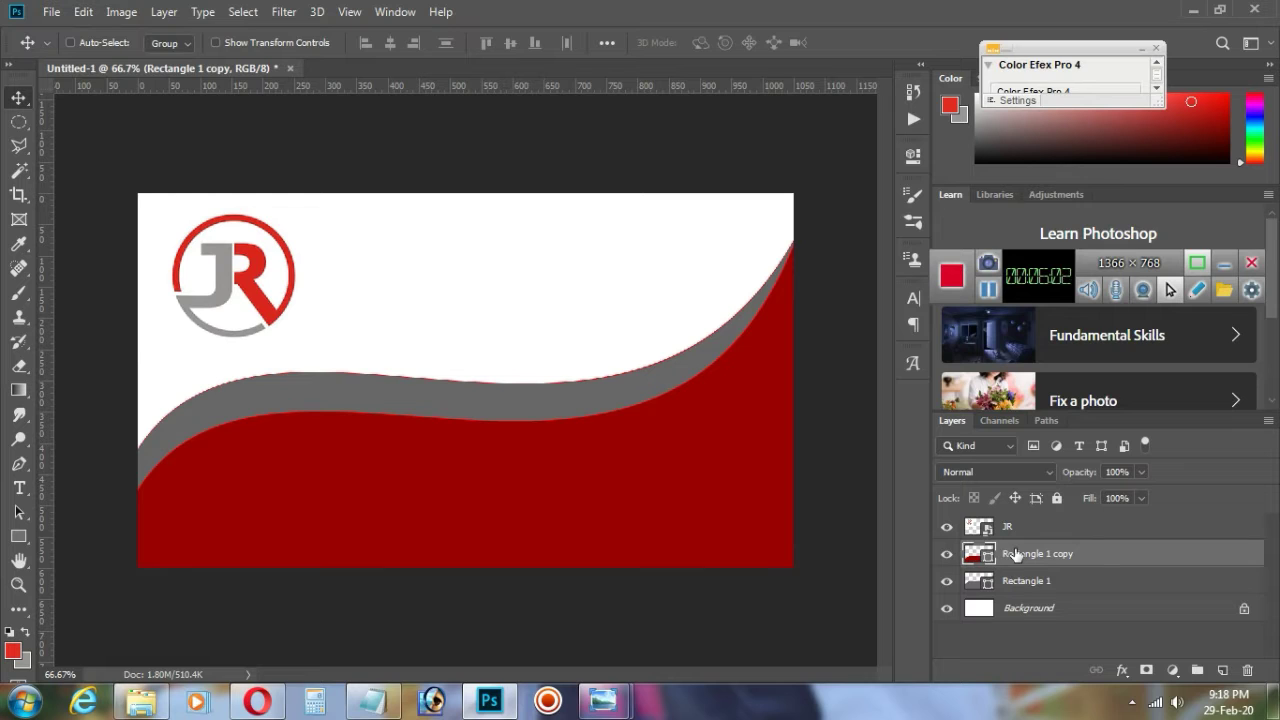
Step: Duplicate the dark red wave layer and recolor the copy black, 000000
key("ctrl+j")
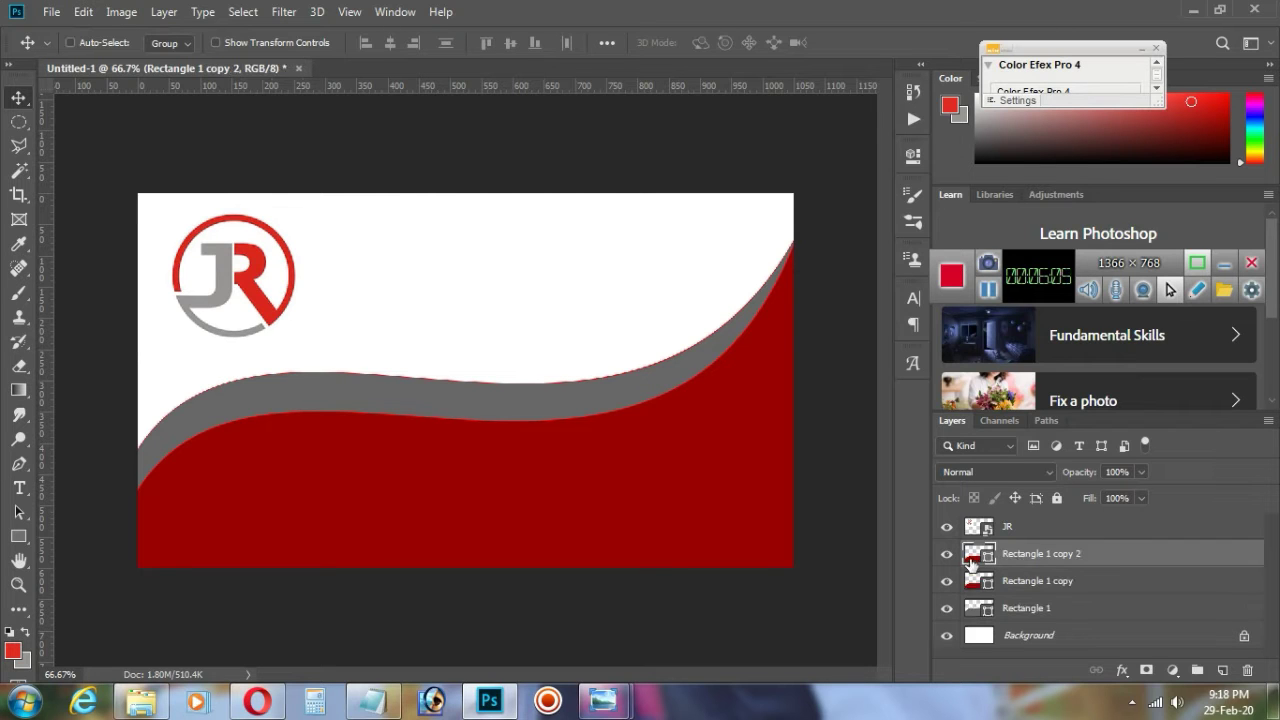
double_click(972, 555)
left_click(457, 585)
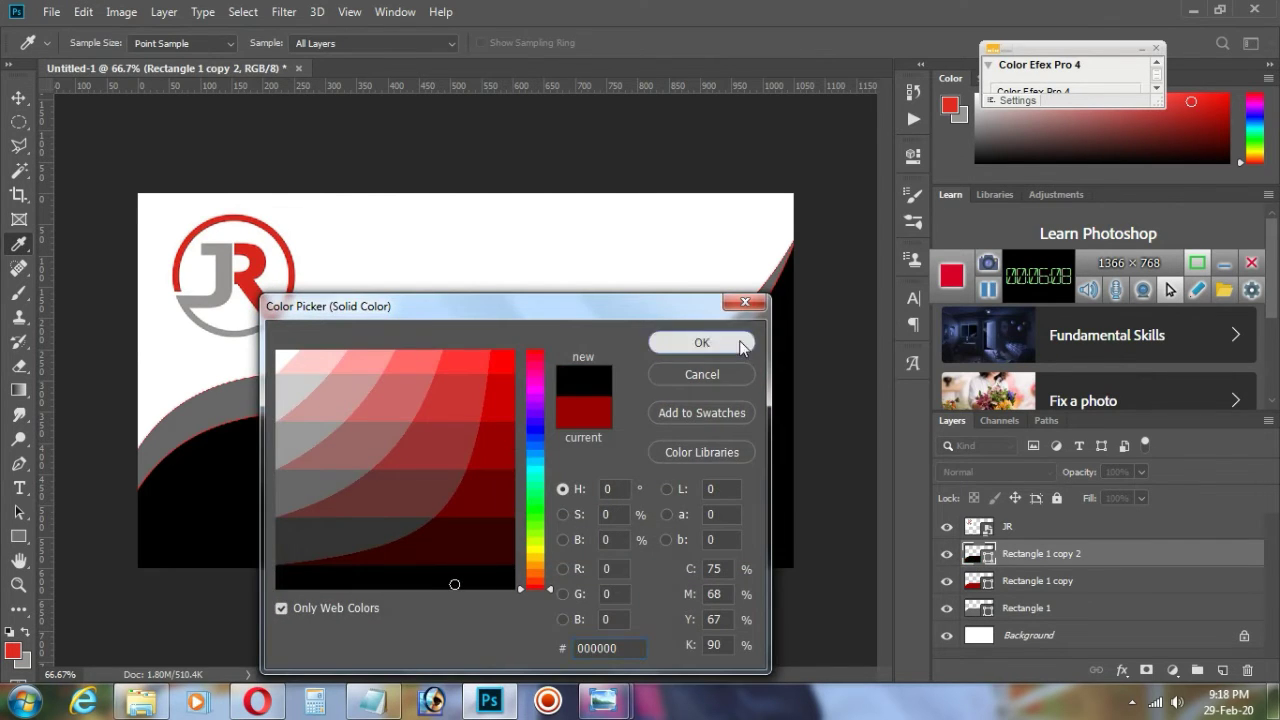
left_click(742, 344)
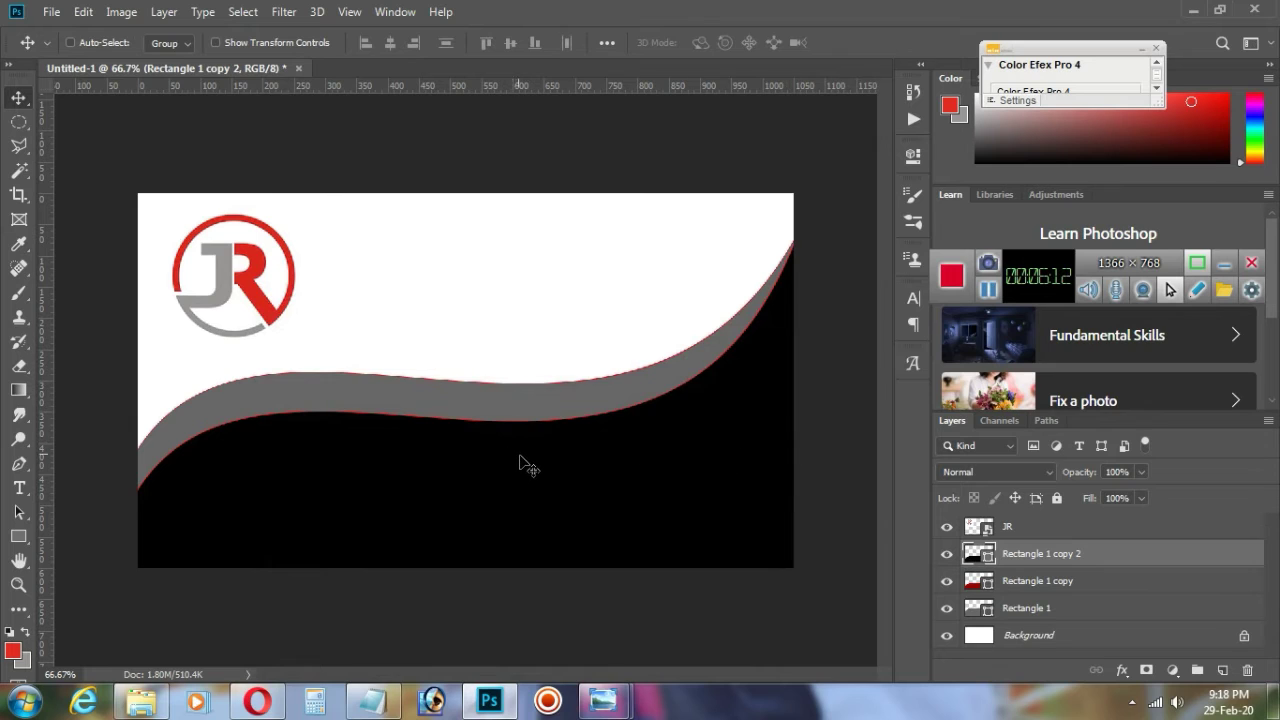
Step: Move the black wave down to expose a red band and warp its upper-right end upward to taper the band
left_click_drag(521, 463, 528, 504)
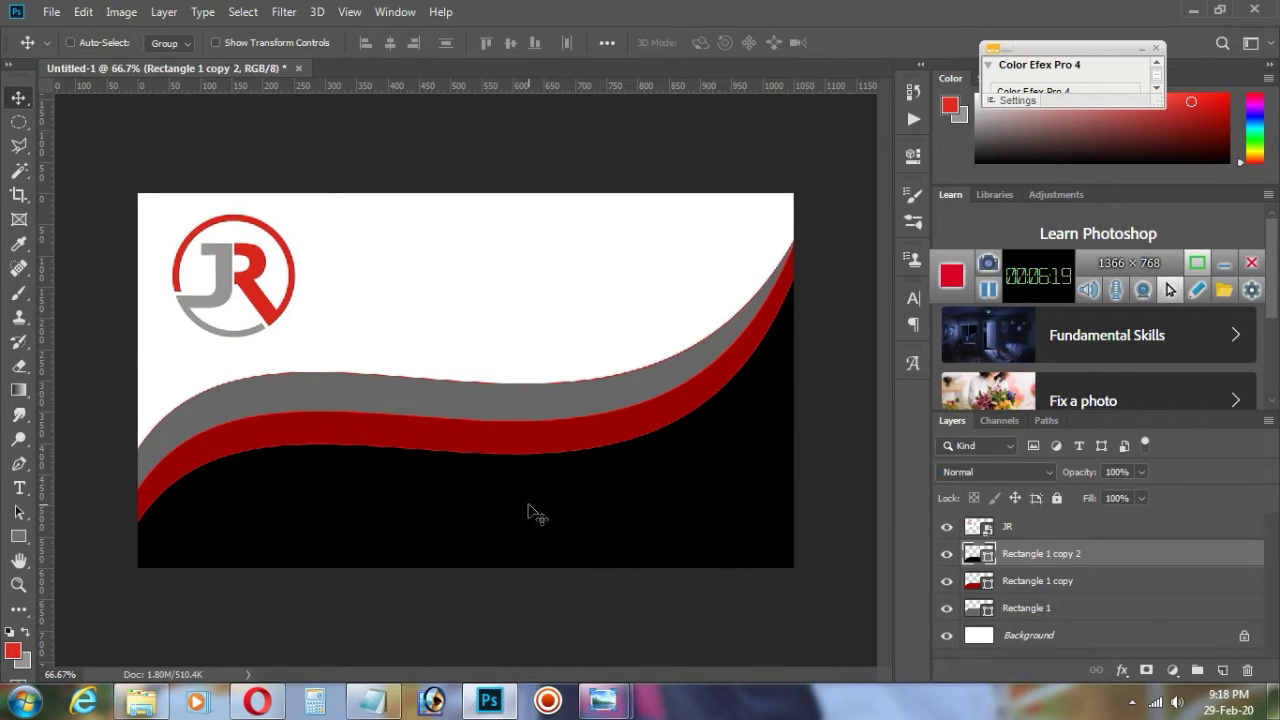
key("ctrl+t")
mouse_move(804, 270)
left_mouse_down()
mouse_move(803, 258)
mouse_move(804, 271)
left_mouse_up()
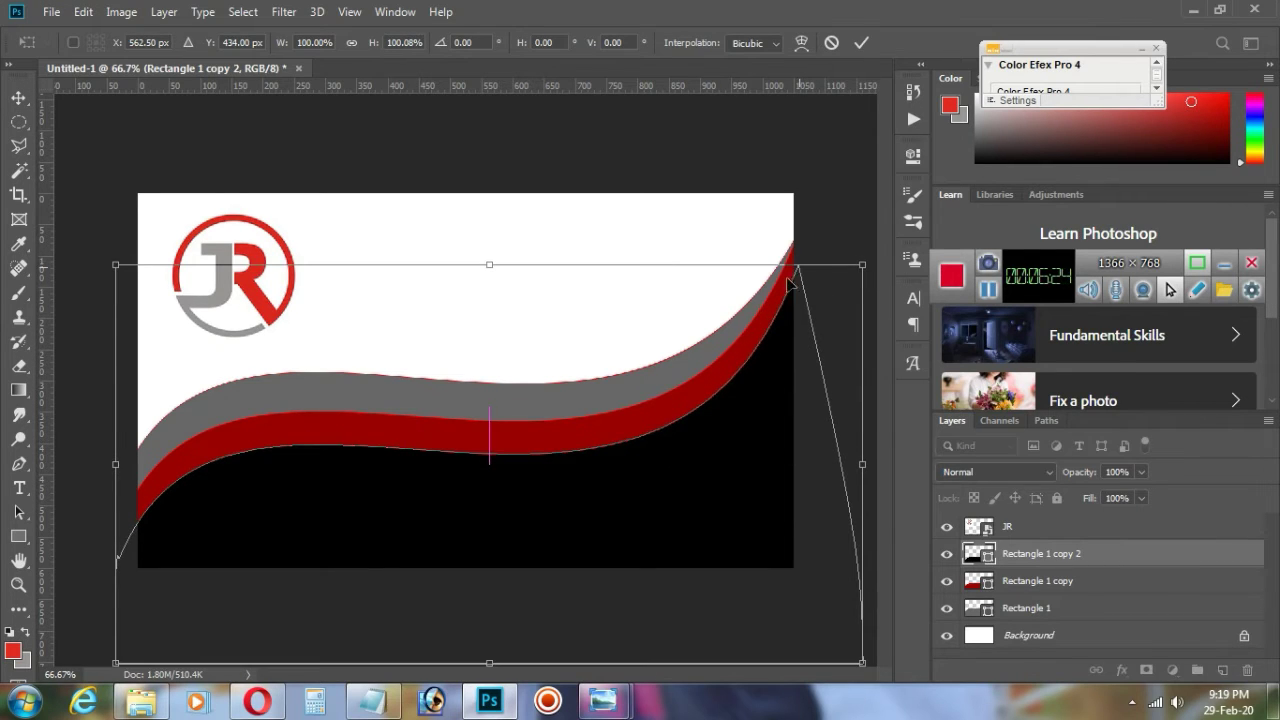
right_click(724, 410)
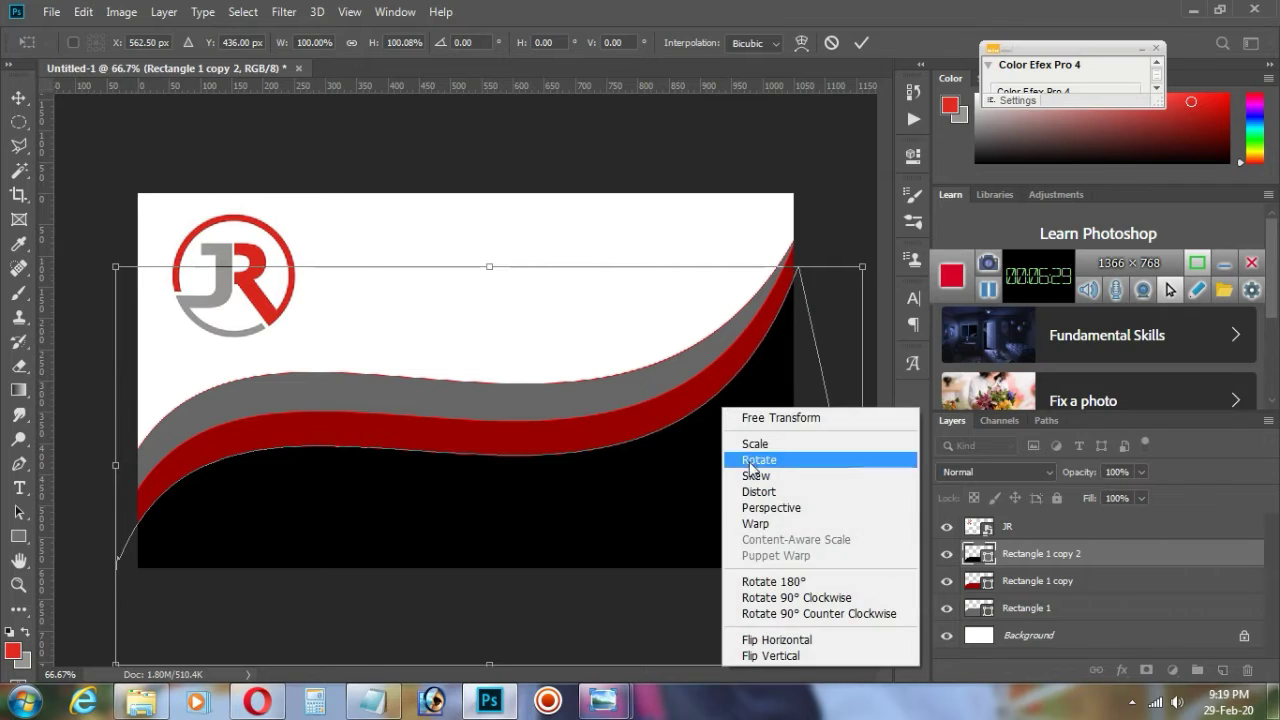
left_click(765, 524)
left_click_drag(806, 275, 805, 252)
left_click(861, 42)
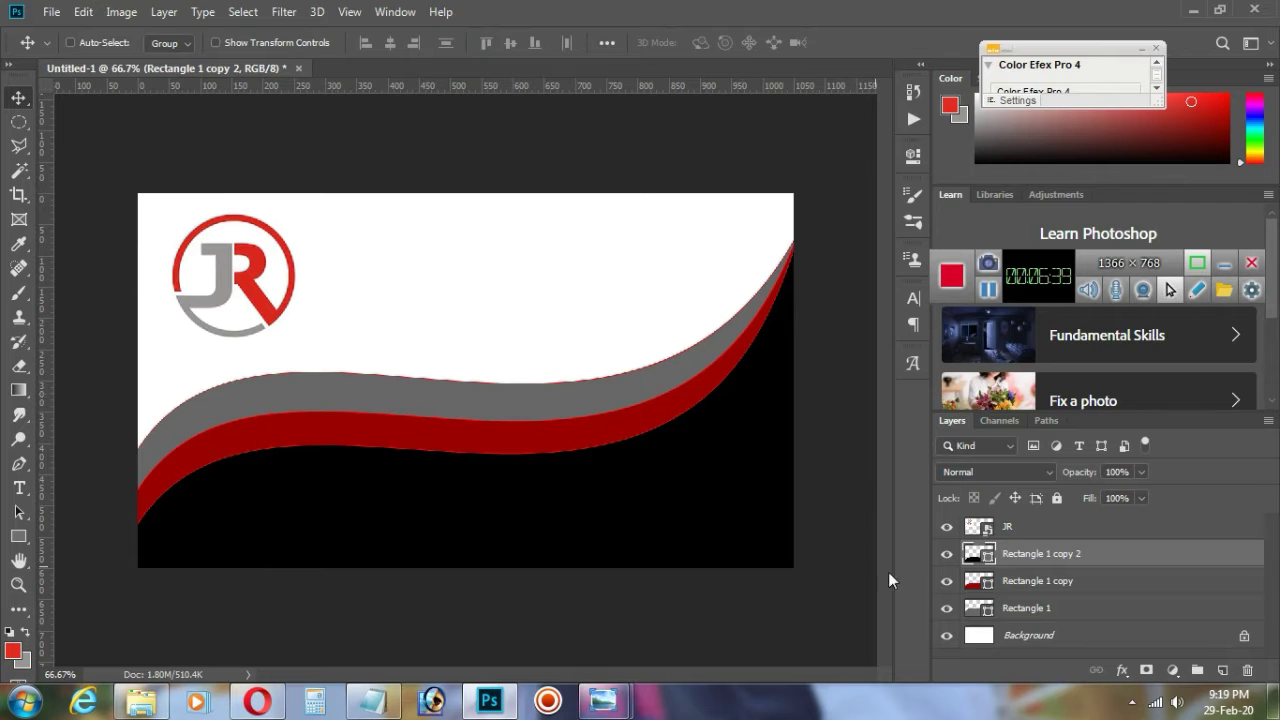
left_click(947, 581)
left_click(947, 581)
left_click(948, 609)
left_click(948, 609)
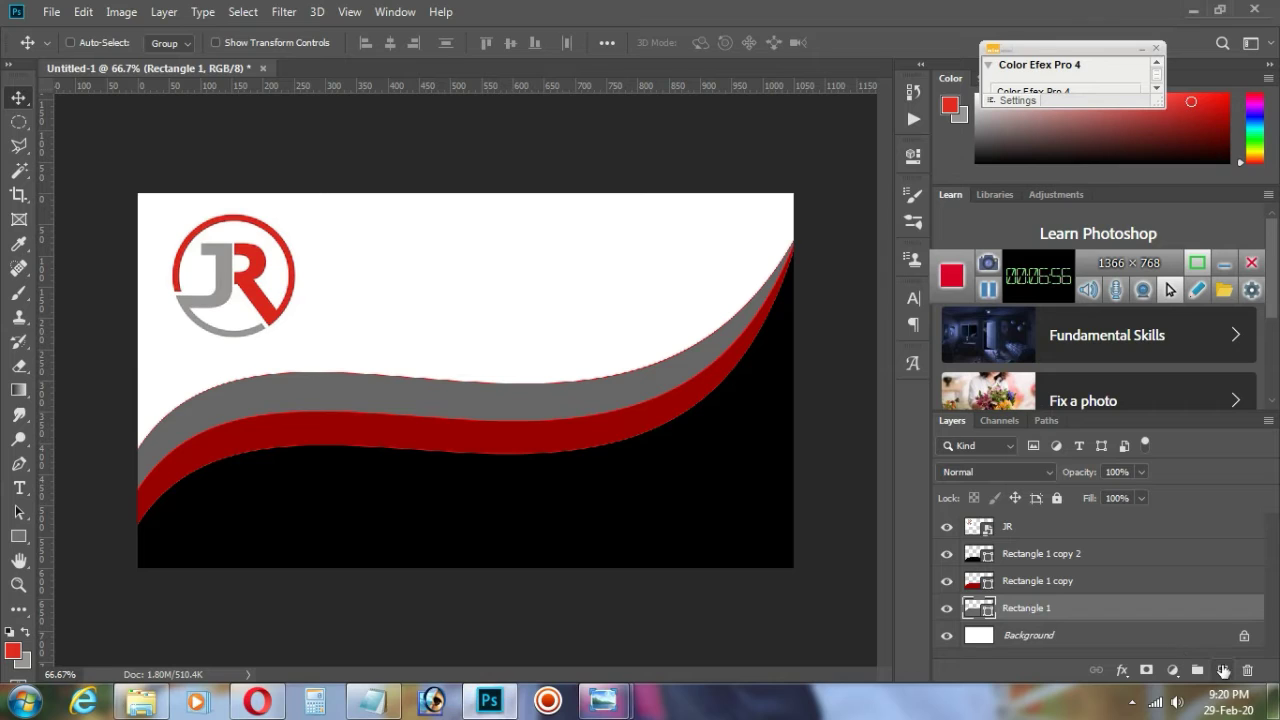
Step: Create an empty layer and place it below the gray wave, directly above the Background
left_click(1223, 671)
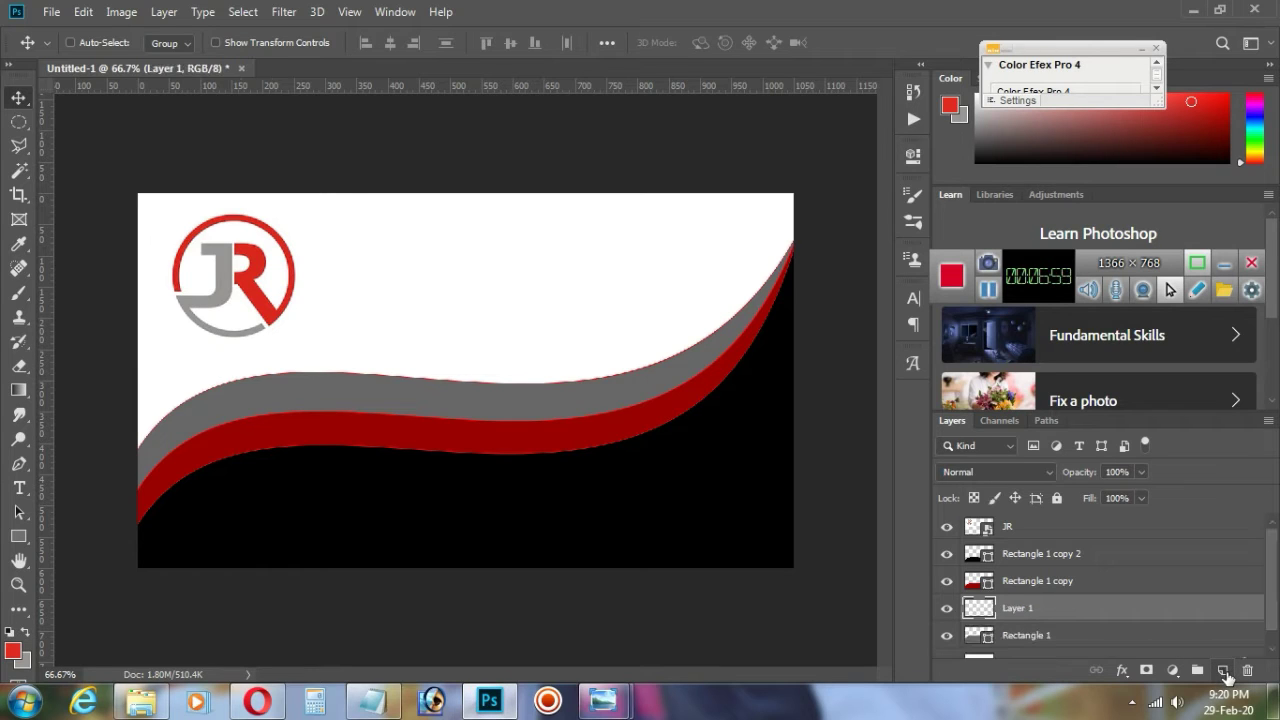
left_click_drag(1035, 619, 1031, 630)
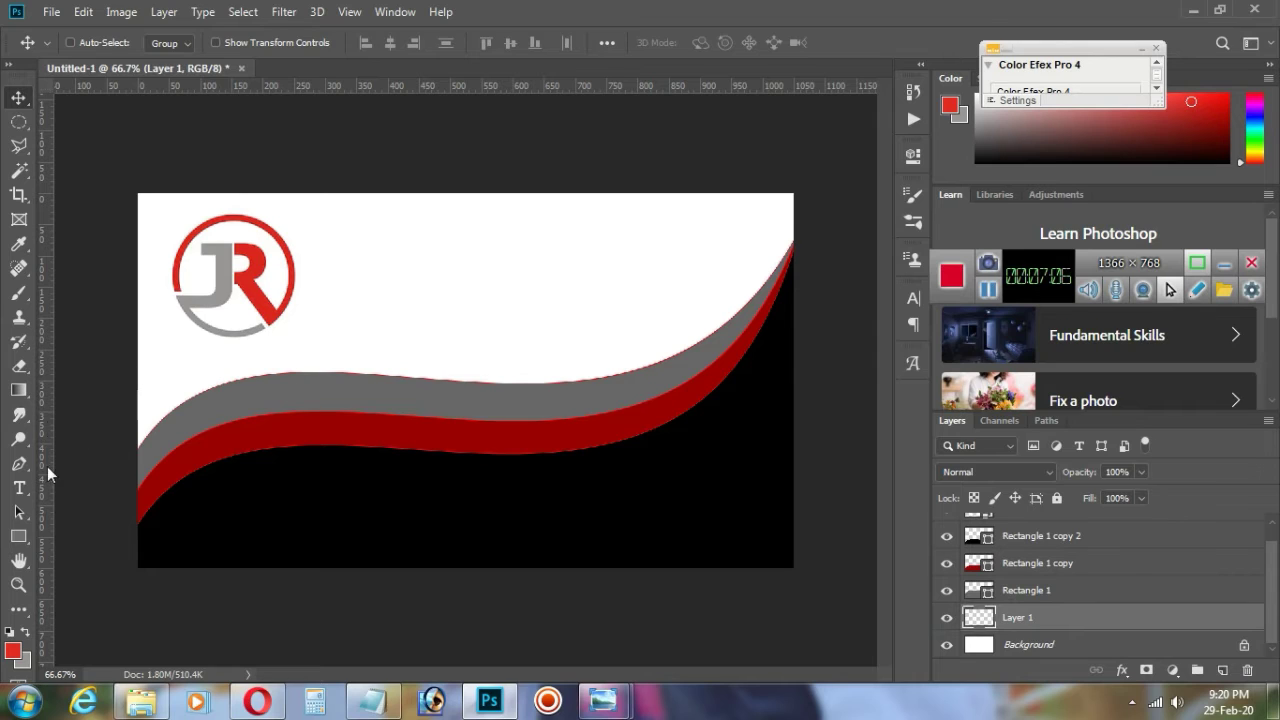
left_click(18, 463)
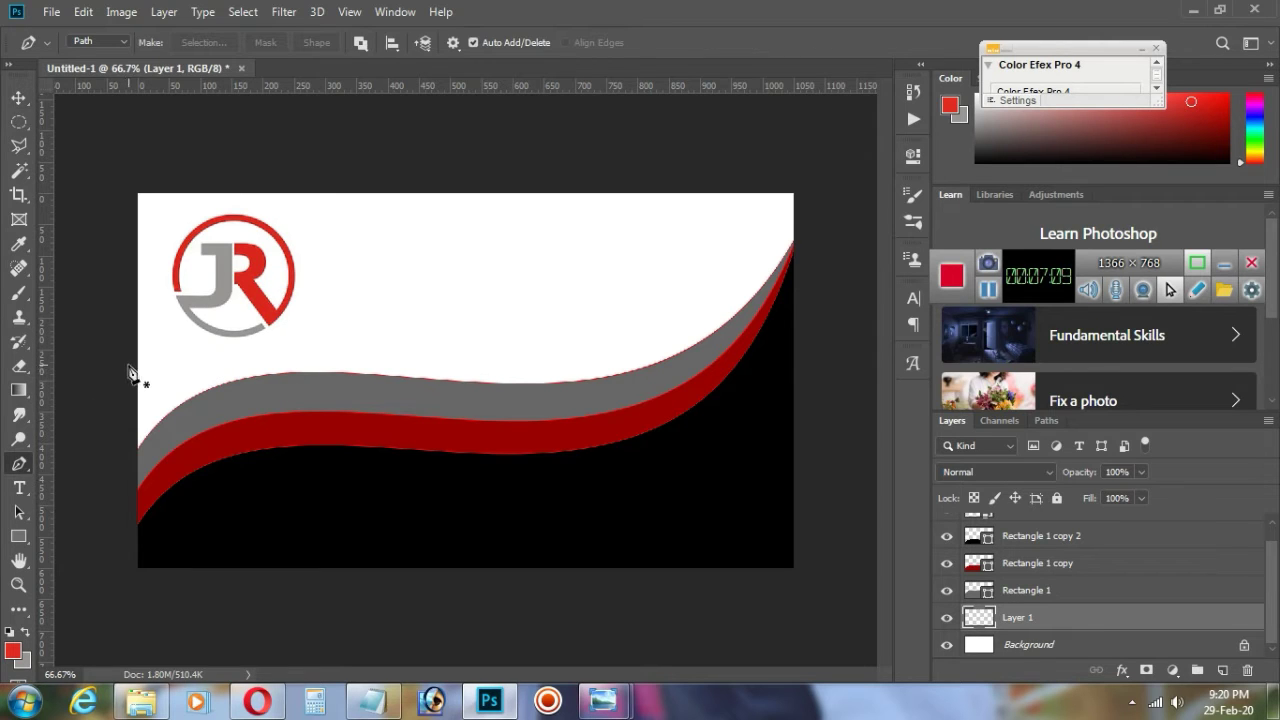
left_click(705, 180)
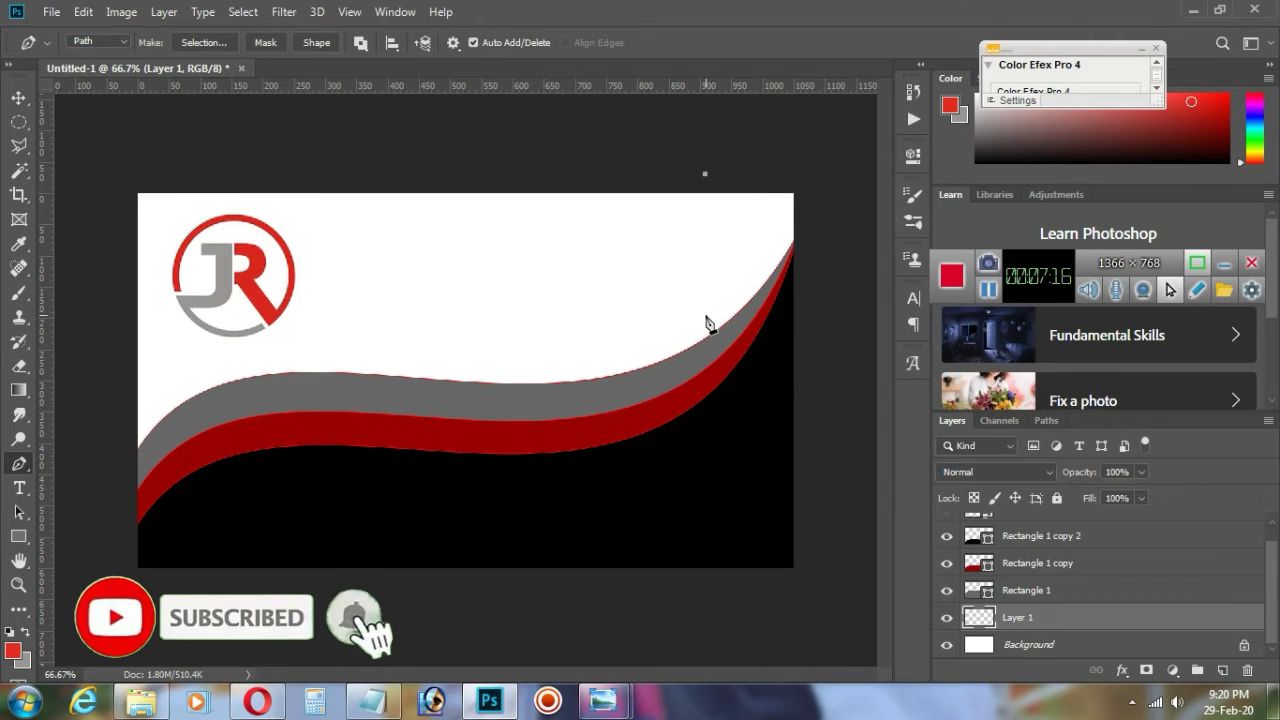
left_click_drag(706, 314, 619, 394)
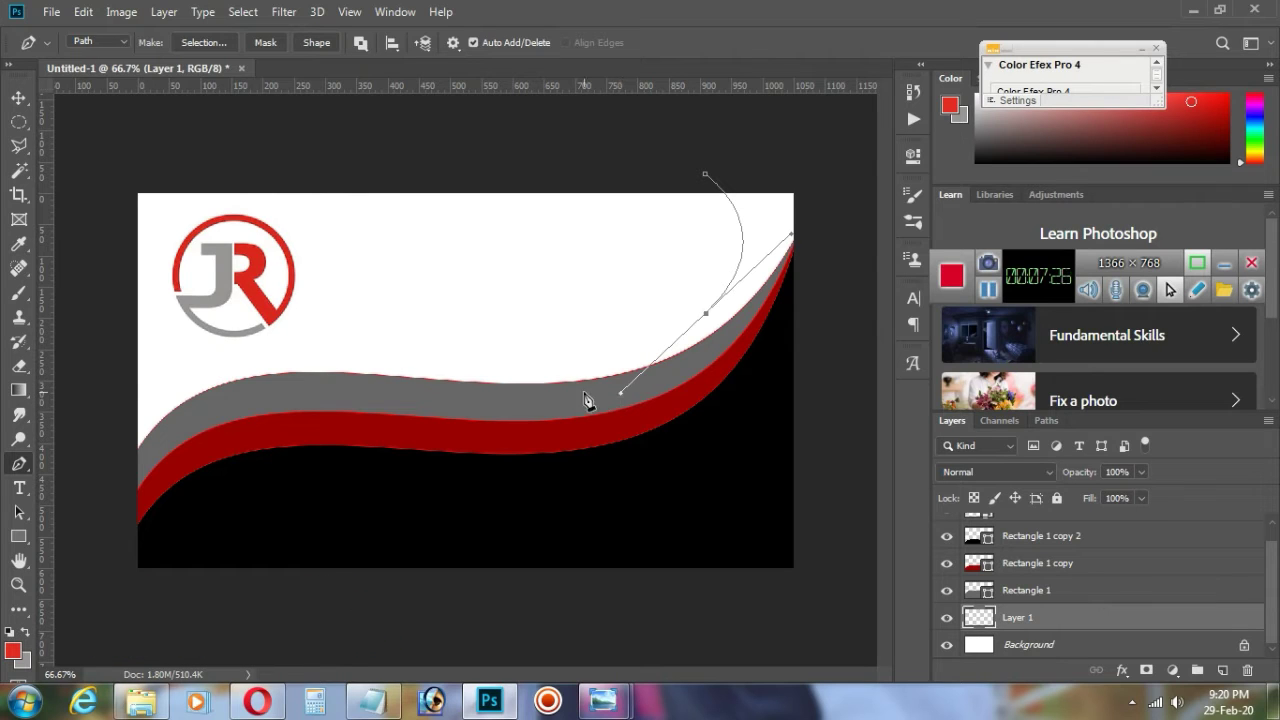
left_click_drag(568, 387, 527, 407)
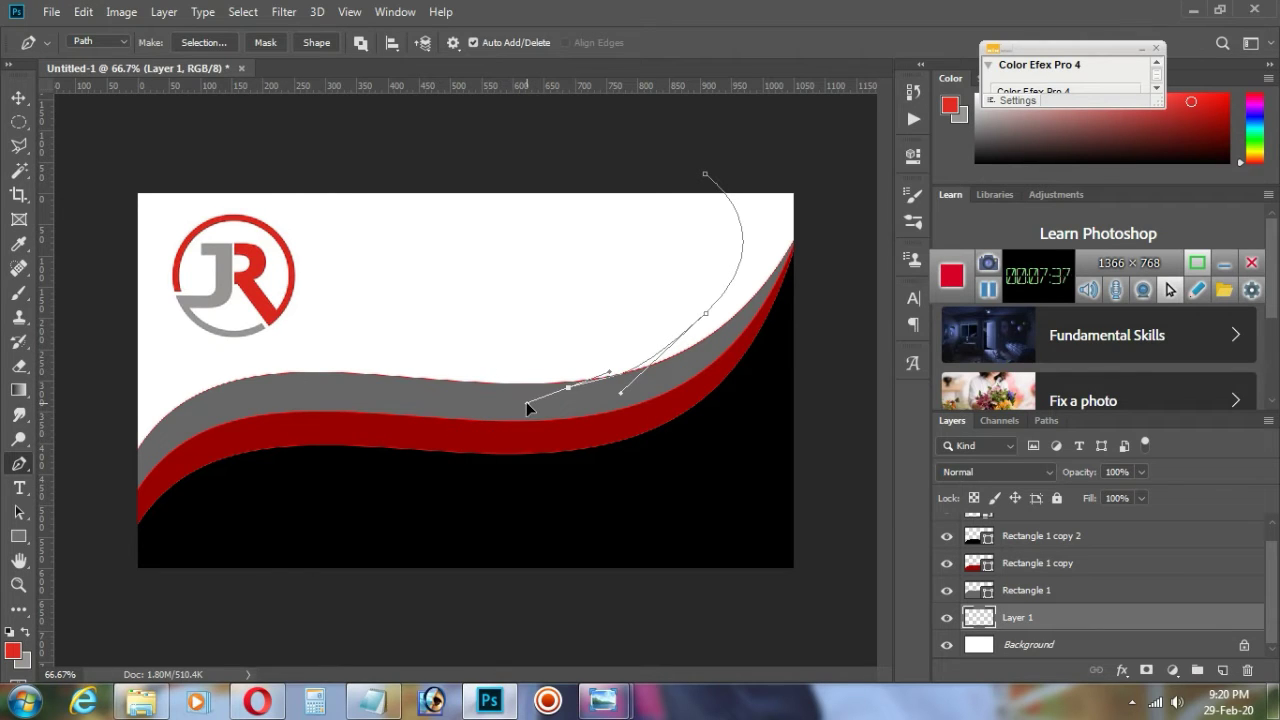
left_click(536, 410)
left_click(660, 428)
left_click(785, 387)
left_click(826, 340)
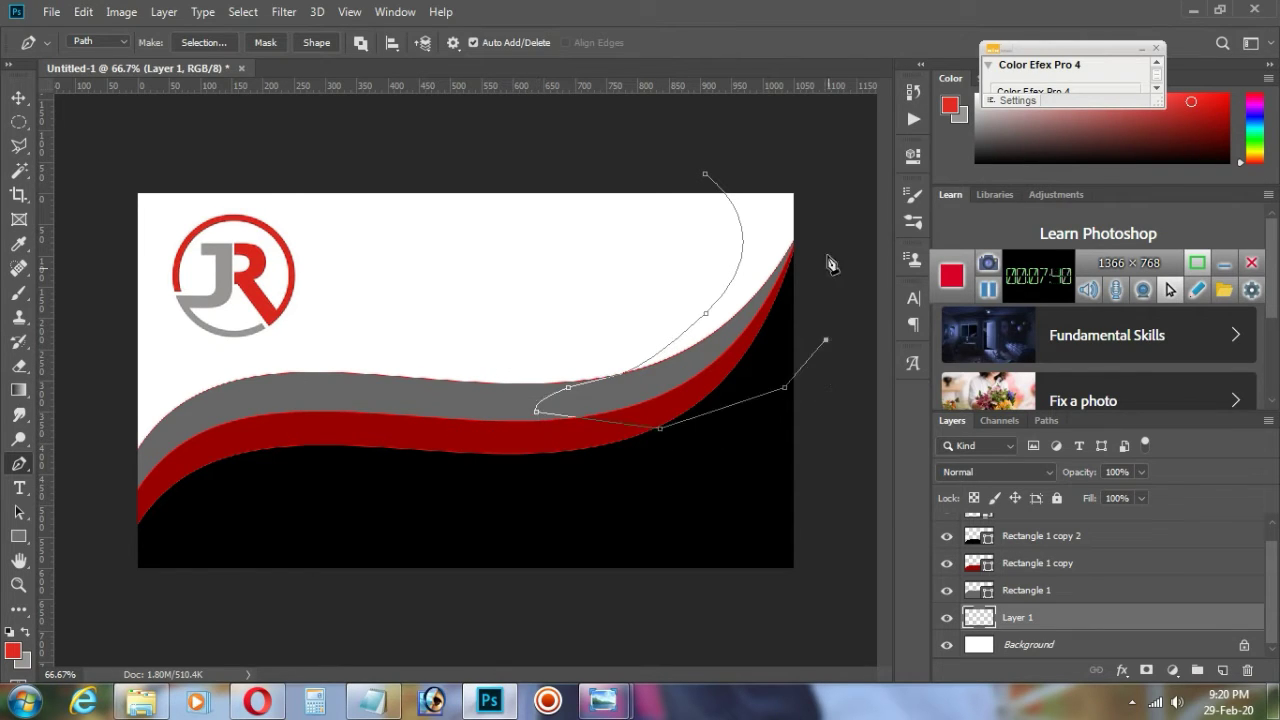
left_click(818, 218)
left_click(808, 186)
left_click(706, 174)
right_click(794, 288)
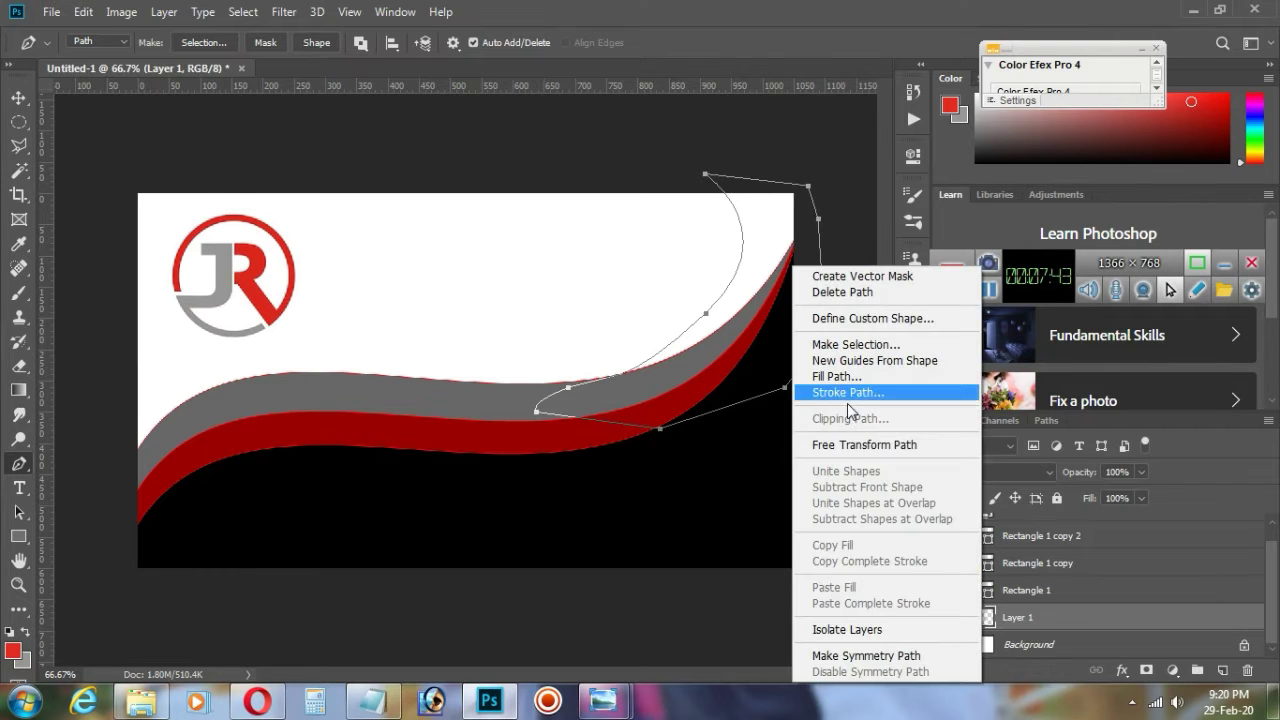
left_click(846, 344)
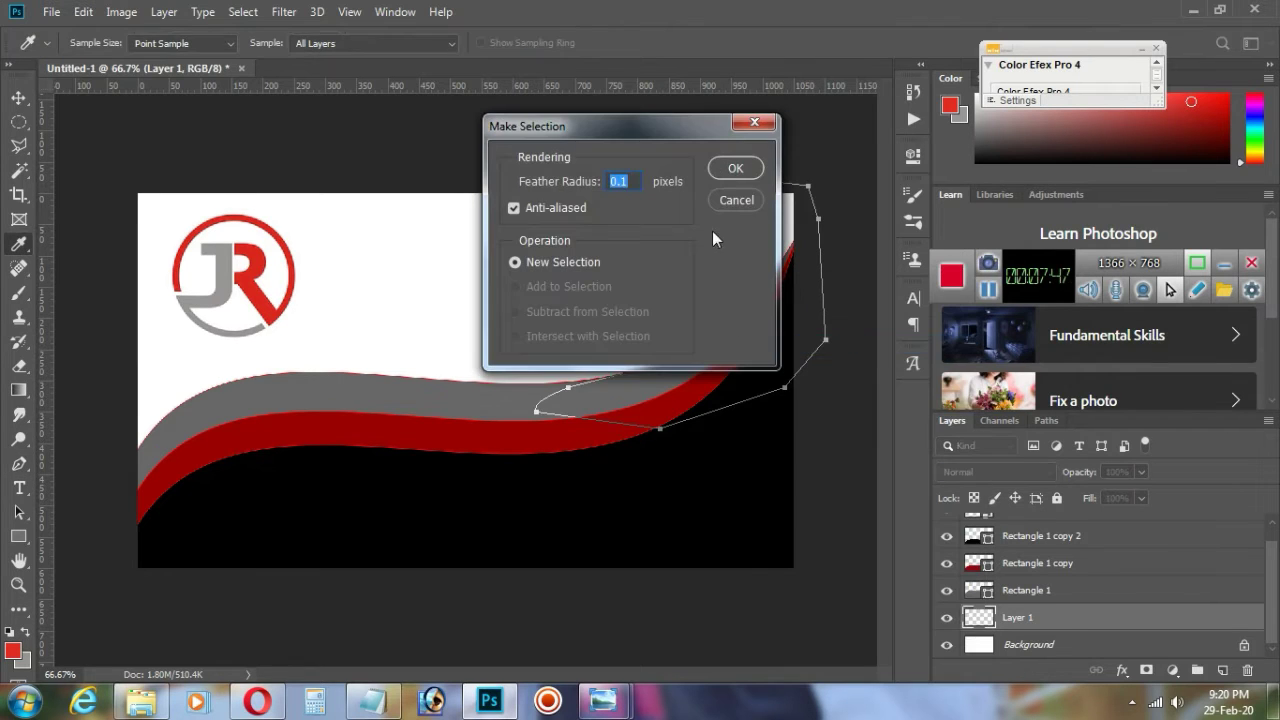
left_click(733, 169)
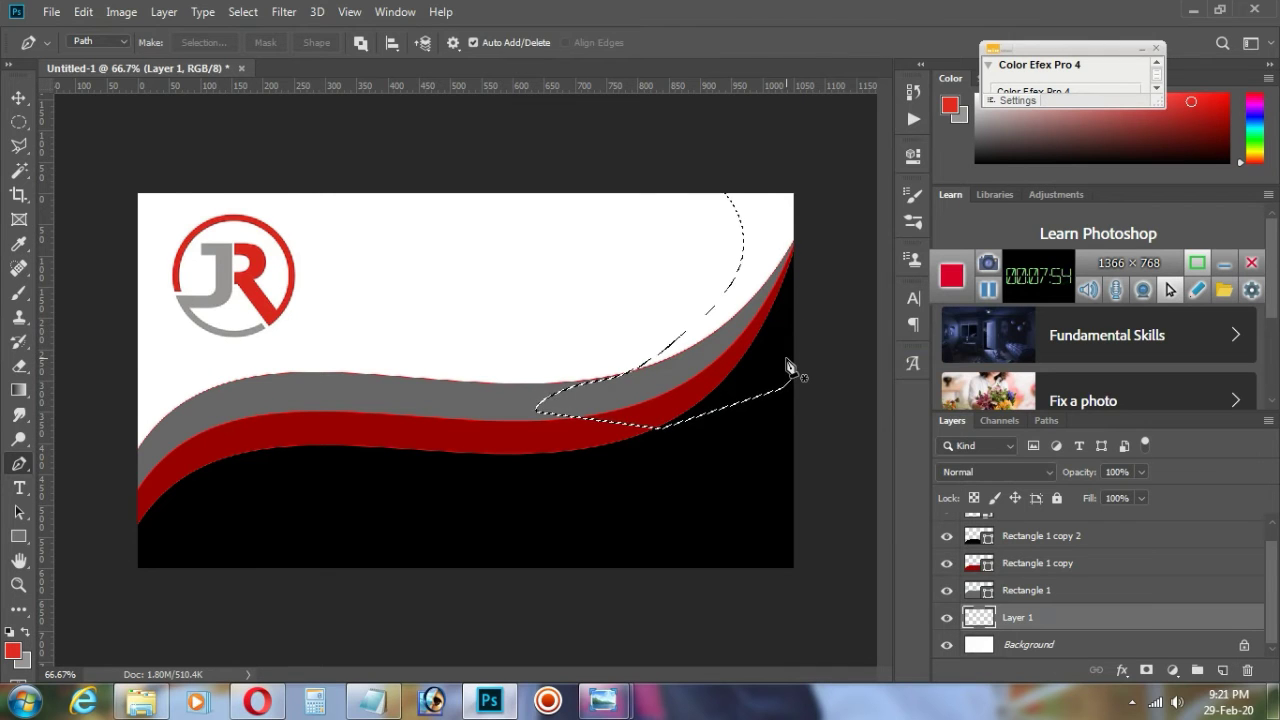
right_click(745, 354)
left_click(702, 468)
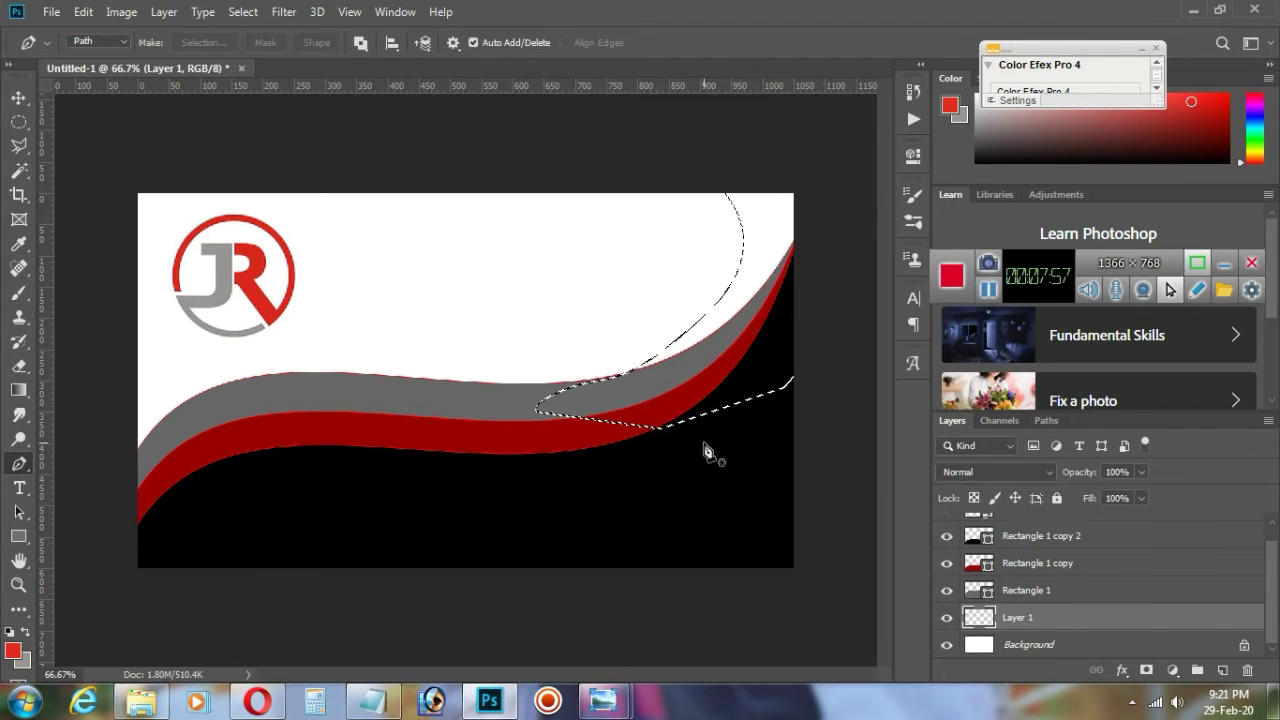
key("ctrl+d")
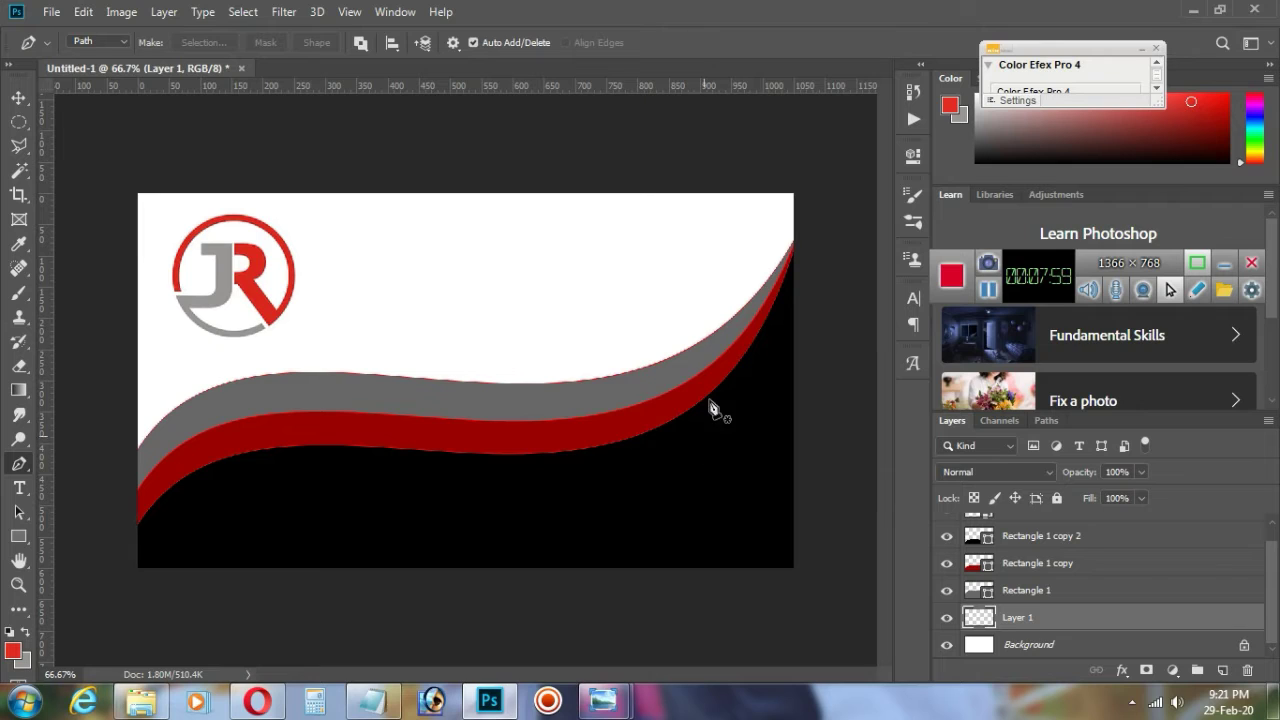
Step: Outline the card's upper-right corner with a closed path curving down behind the waves, and convert it to a selection
left_click(661, 177)
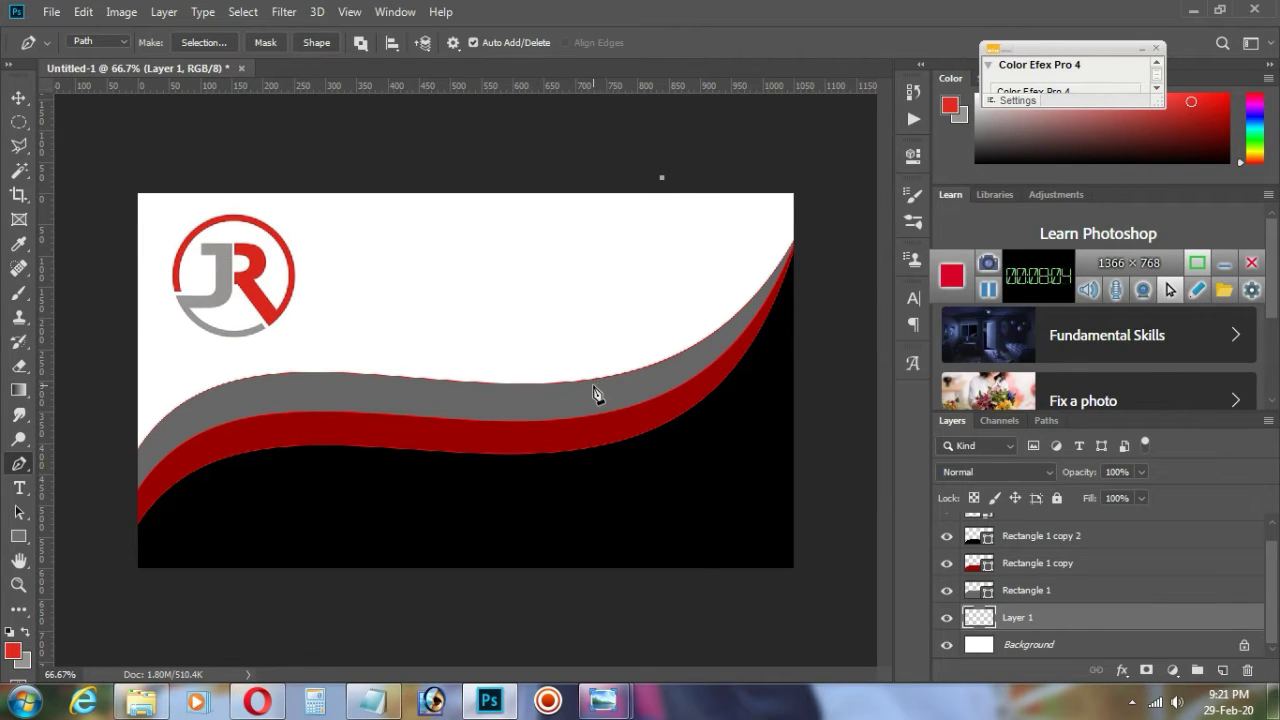
left_click_drag(594, 385, 331, 514)
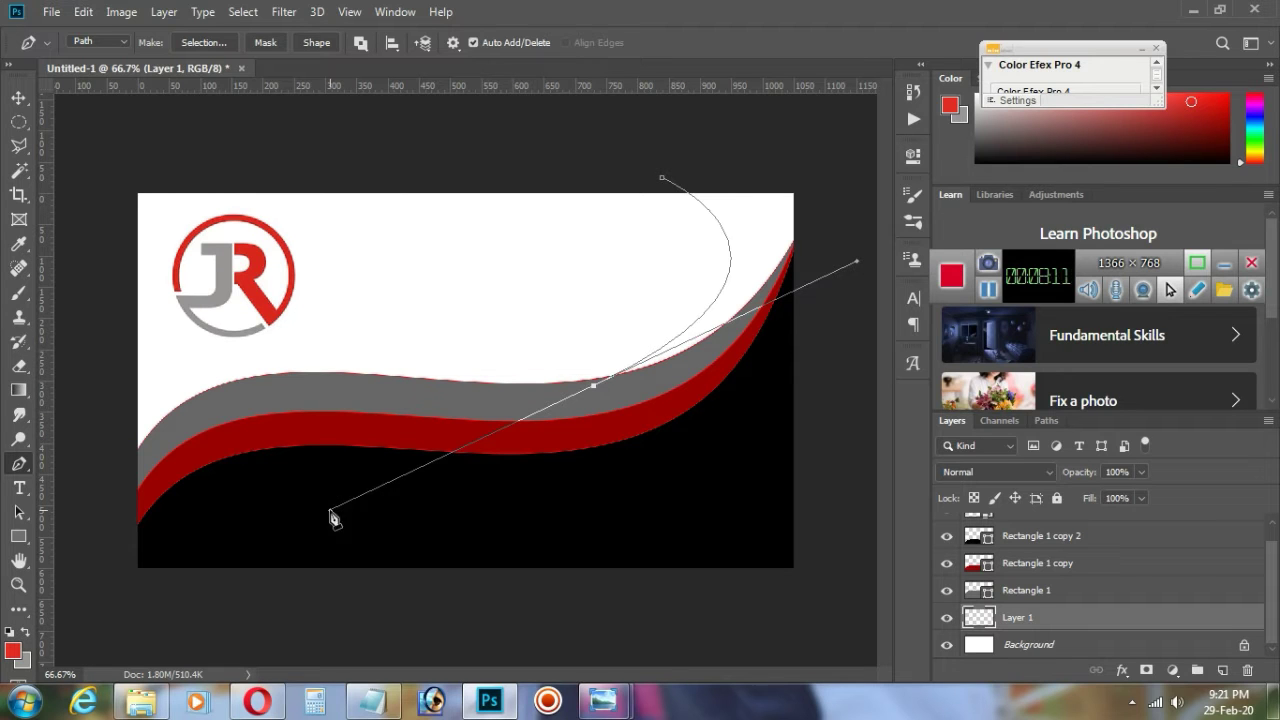
left_click(370, 509)
left_click(583, 463)
left_click(824, 308)
left_click(818, 174)
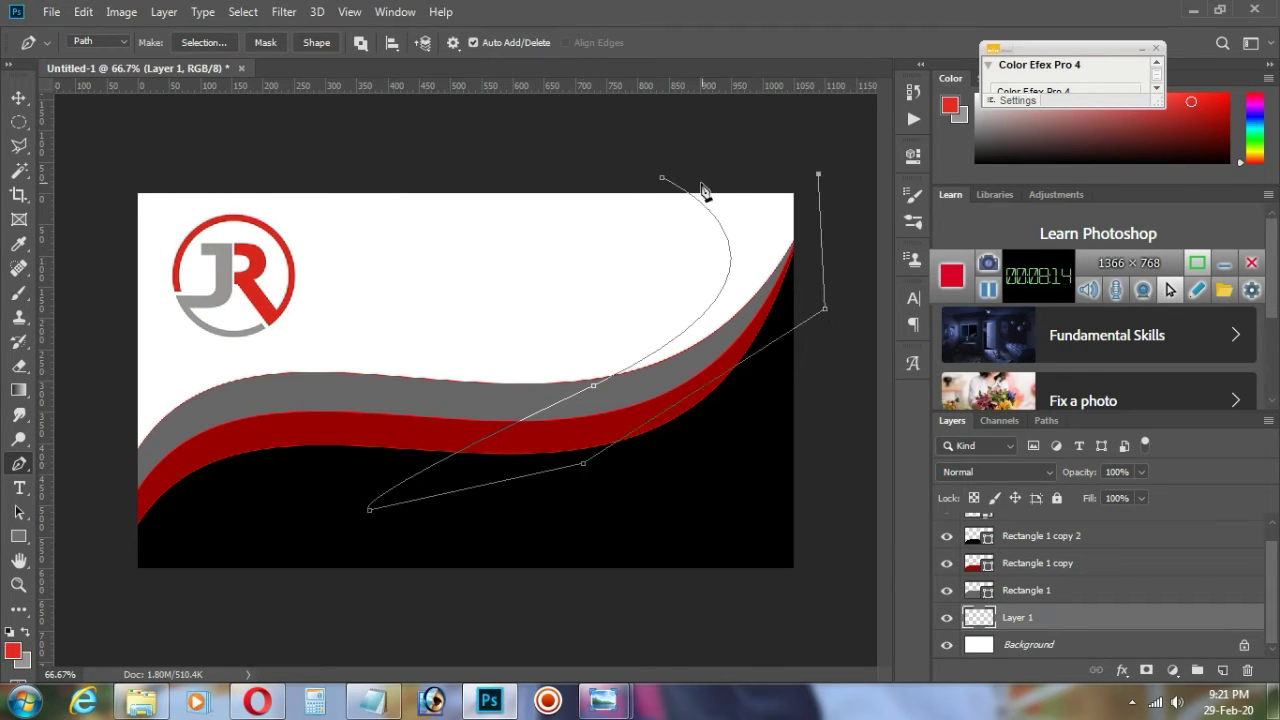
left_click(662, 178)
right_click(733, 216)
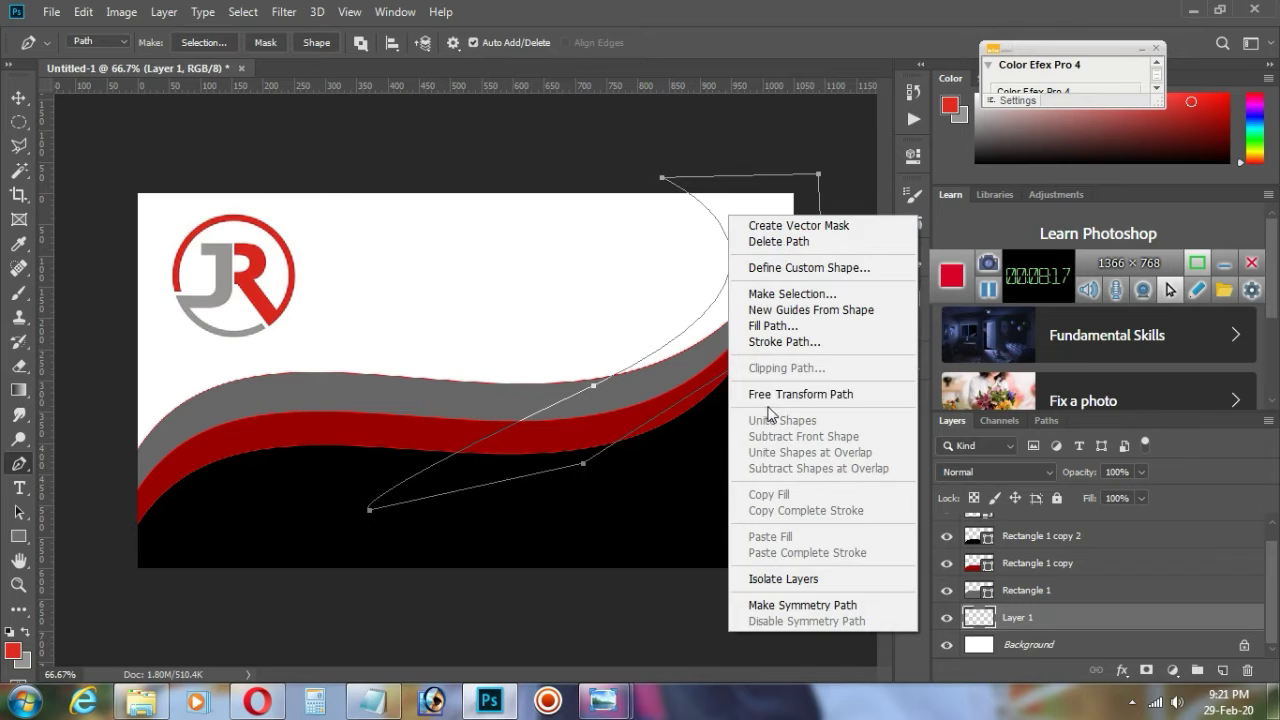
left_click(790, 294)
left_click(733, 169)
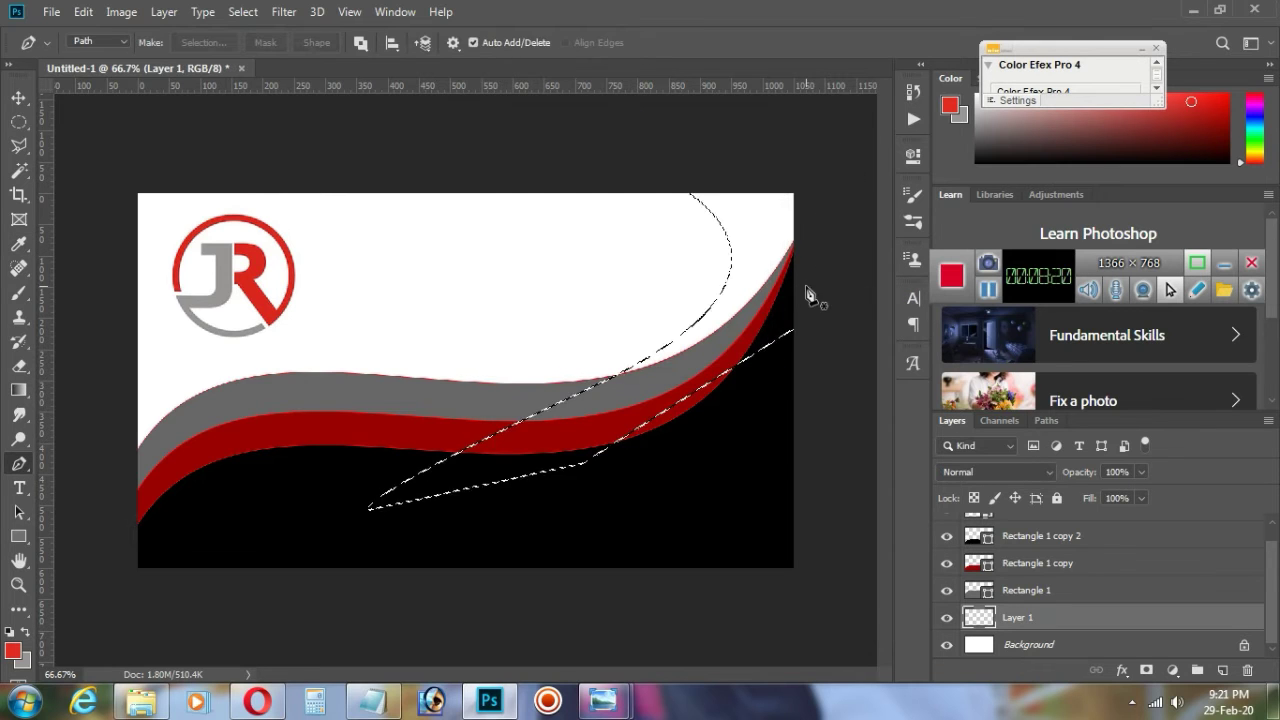
Step: Set the foreground color to black and brush over the selected upper-right area on Layer 1
left_click(13, 651)
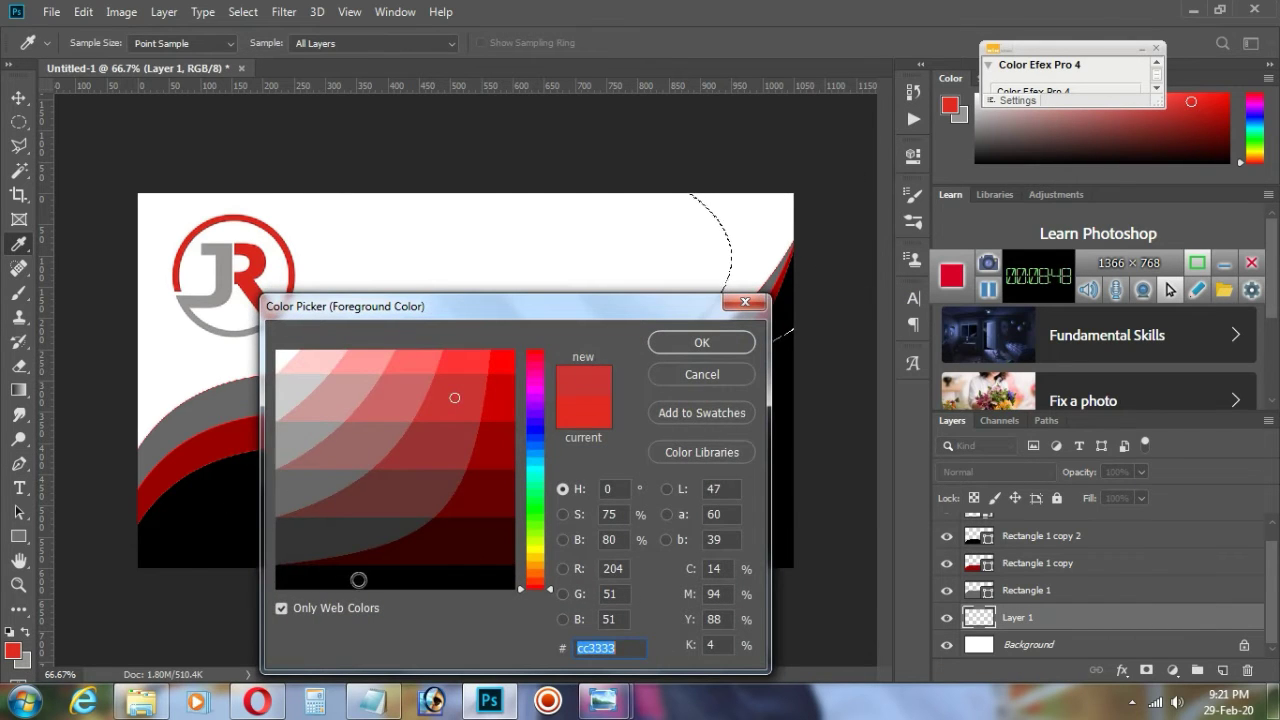
left_click(359, 581)
left_click(737, 340)
left_click(20, 244)
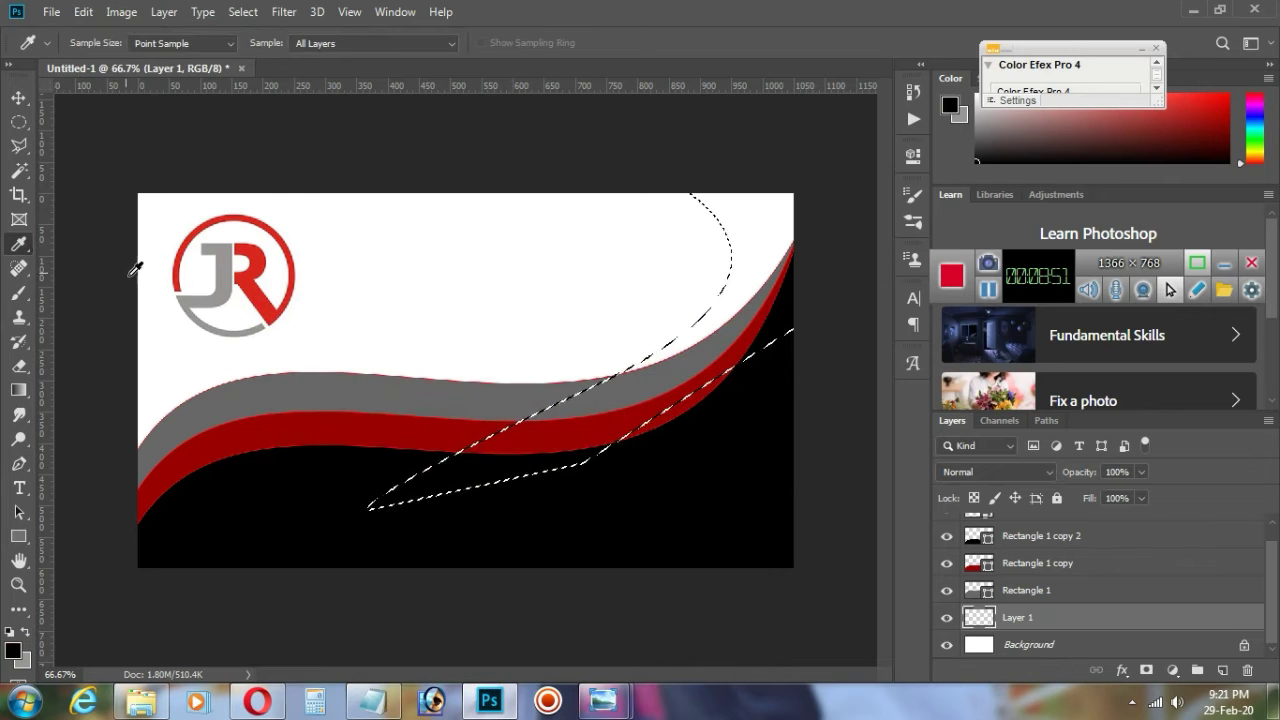
left_click(20, 295)
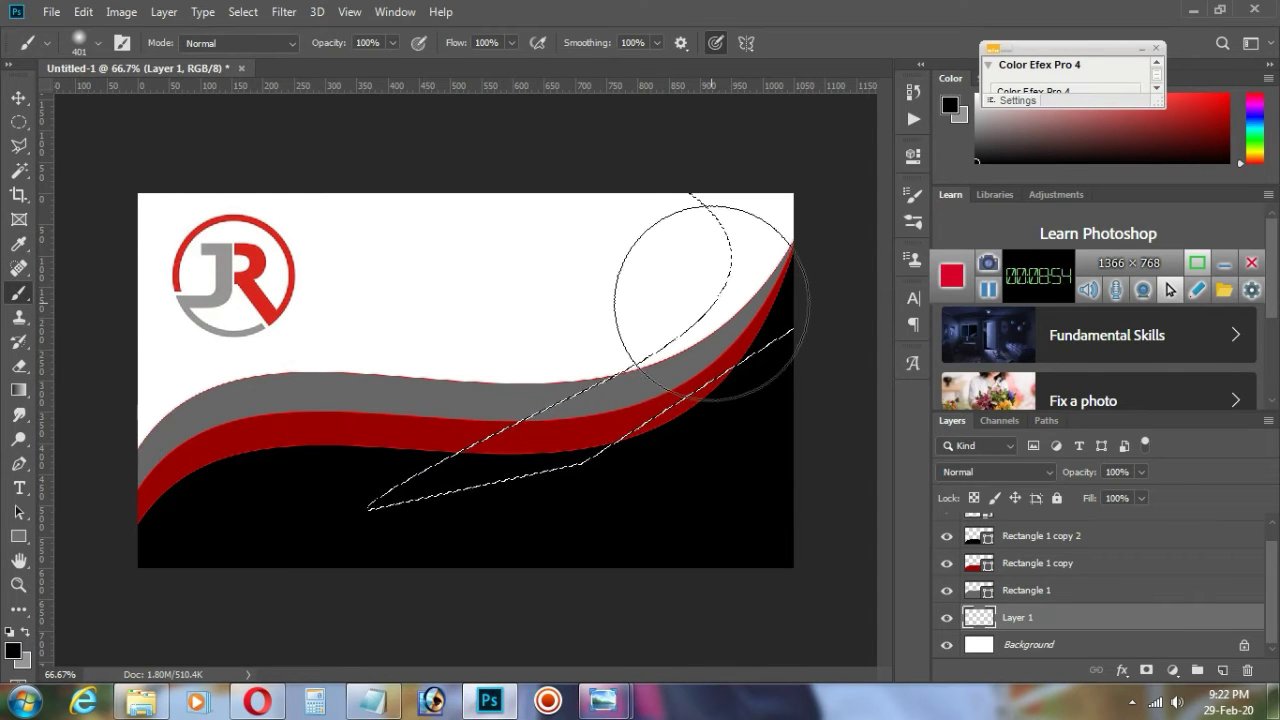
mouse_move(697, 309)
left_mouse_down()
mouse_move(614, 311)
mouse_move(765, 258)
mouse_move(749, 131)
mouse_move(686, 177)
mouse_move(760, 320)
left_mouse_up()
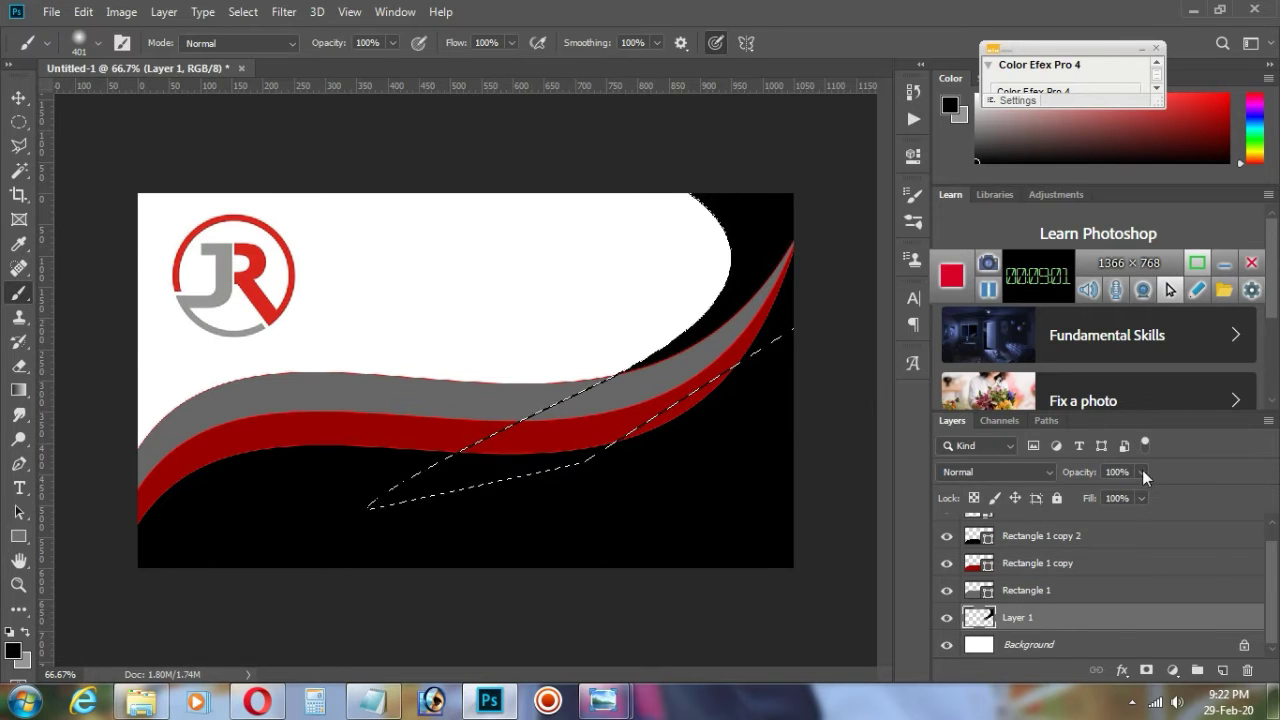
Step: Lower Layer 1's opacity to 10% and clear the selection
left_click_drag(1141, 472, 1062, 506)
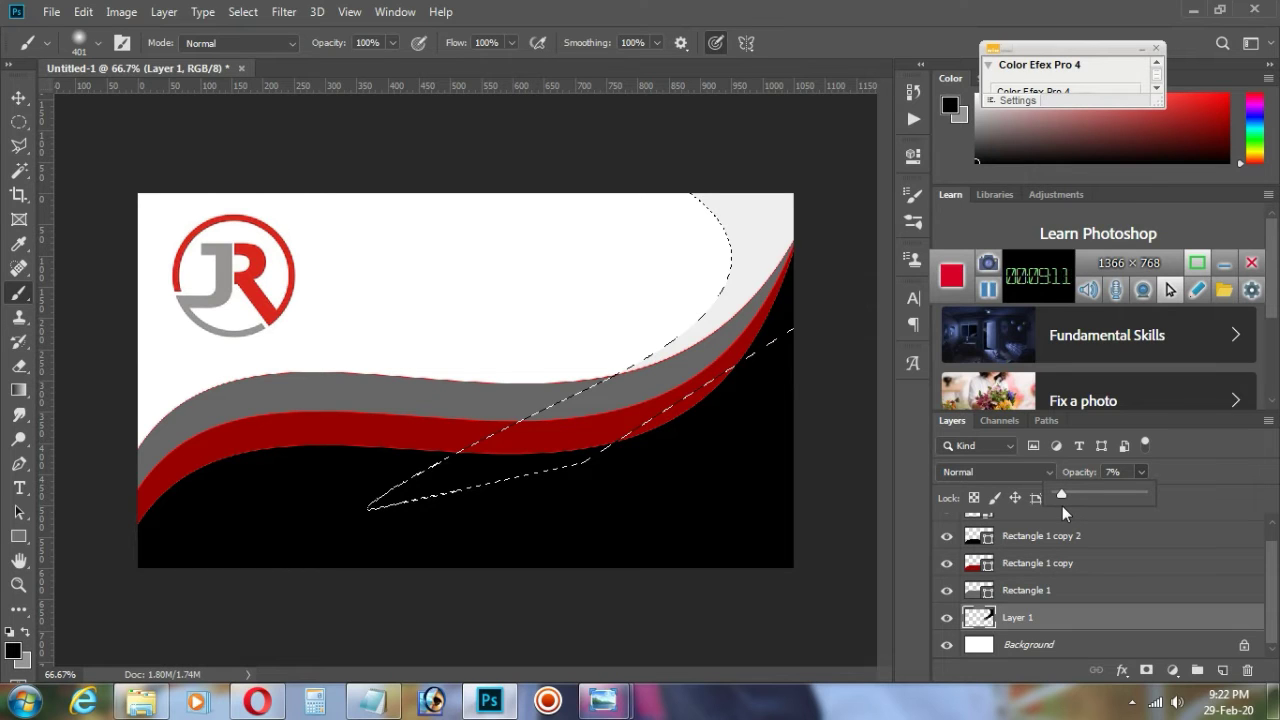
left_click_drag(1061, 494, 1065, 497)
left_click(1038, 645)
left_click(1042, 620)
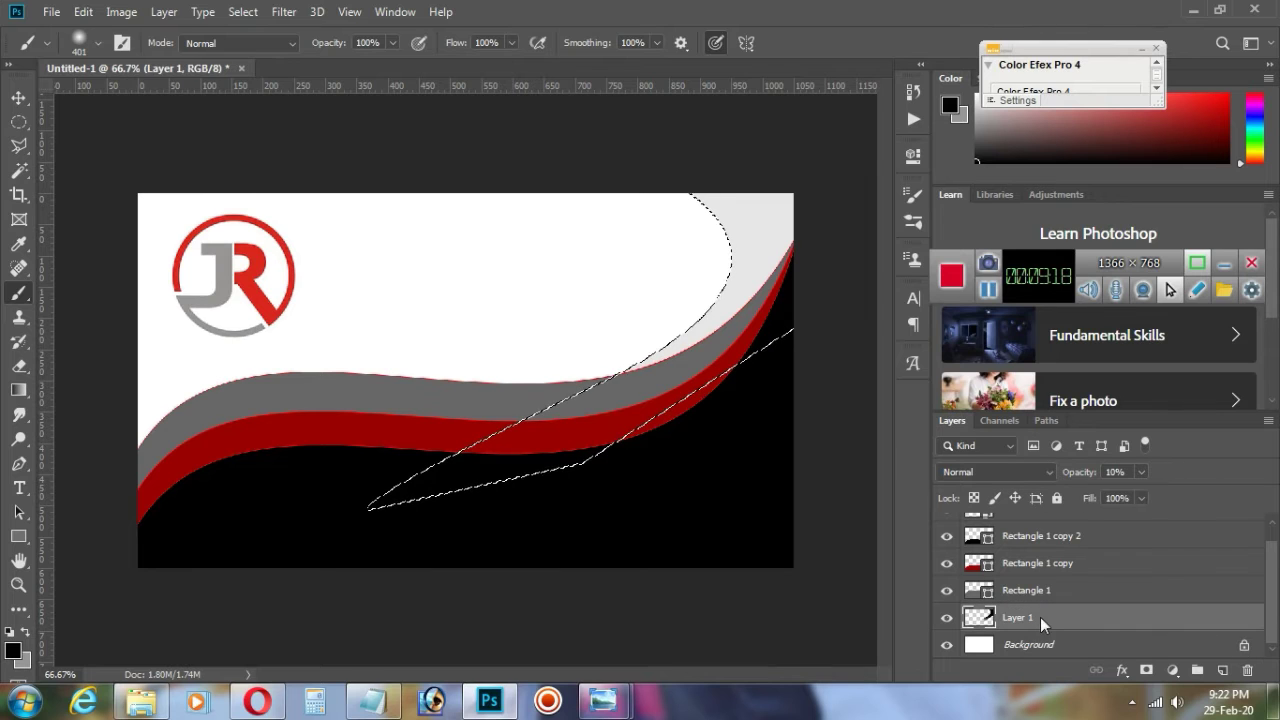
key("ctrl+d")
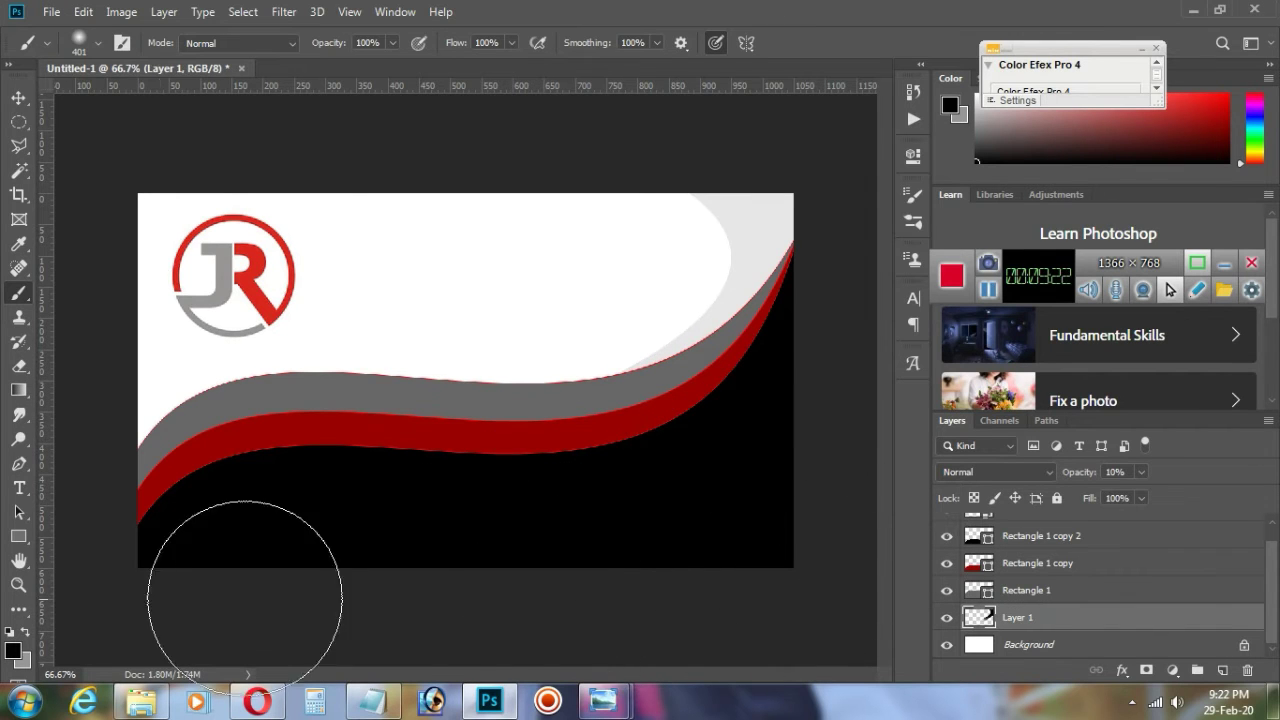
Step: Draw a closed curved path around the waves' left end, arching slightly above the gray wave, and convert it to a selection
left_click(19, 463)
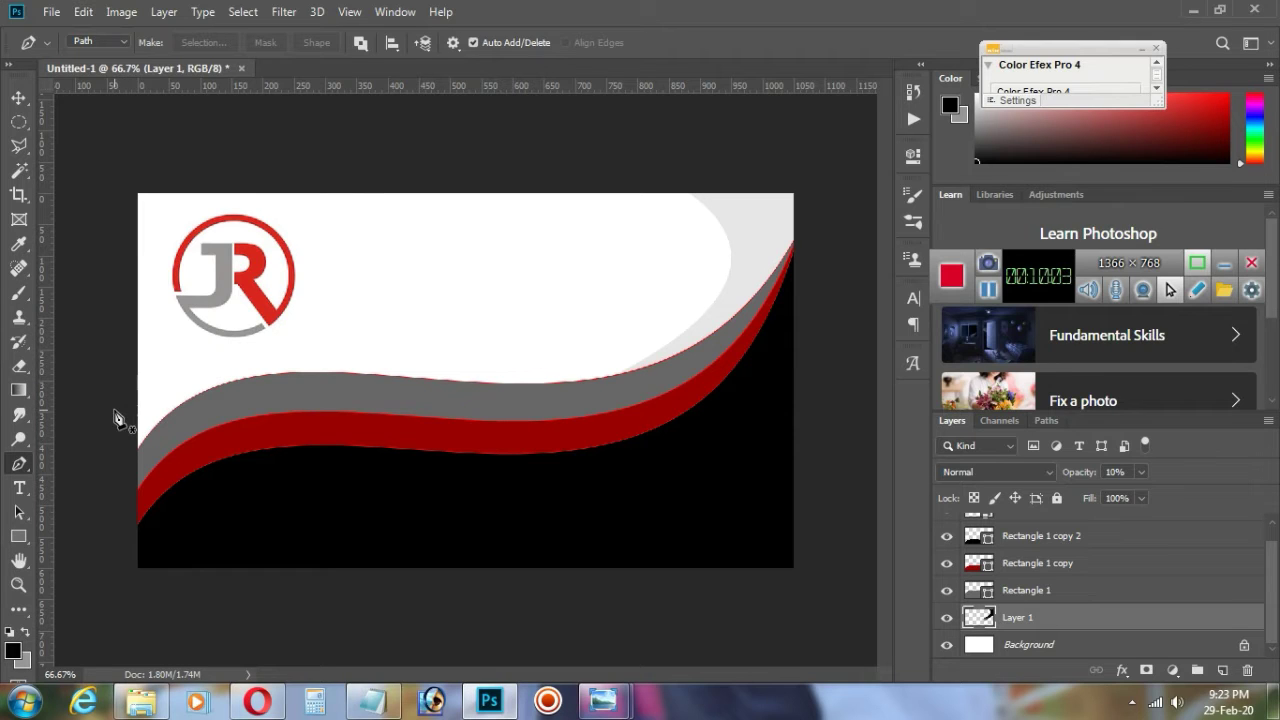
mouse_move(115, 411)
left_mouse_down()
mouse_move(194, 400)
mouse_move(234, 374)
mouse_move(117, 413)
left_mouse_up()
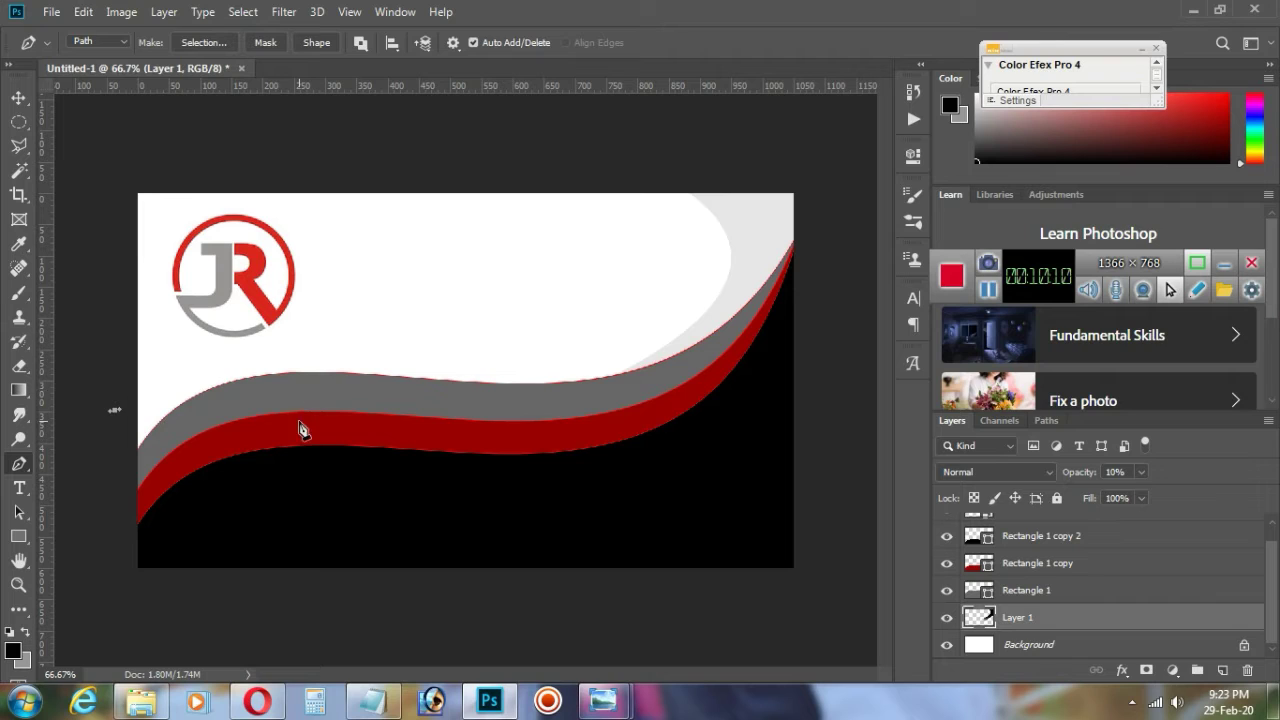
left_click_drag(299, 421, 305, 515)
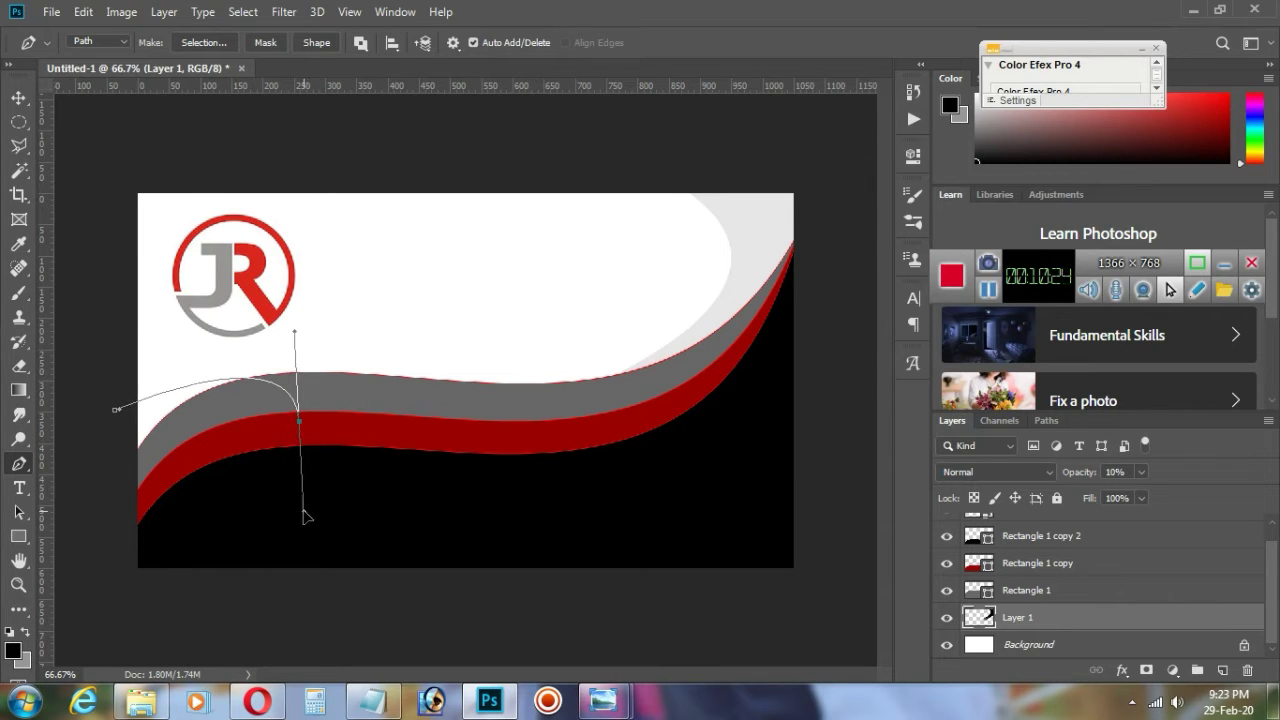
left_click(266, 511)
left_click(108, 498)
left_click(115, 410)
right_click(178, 432)
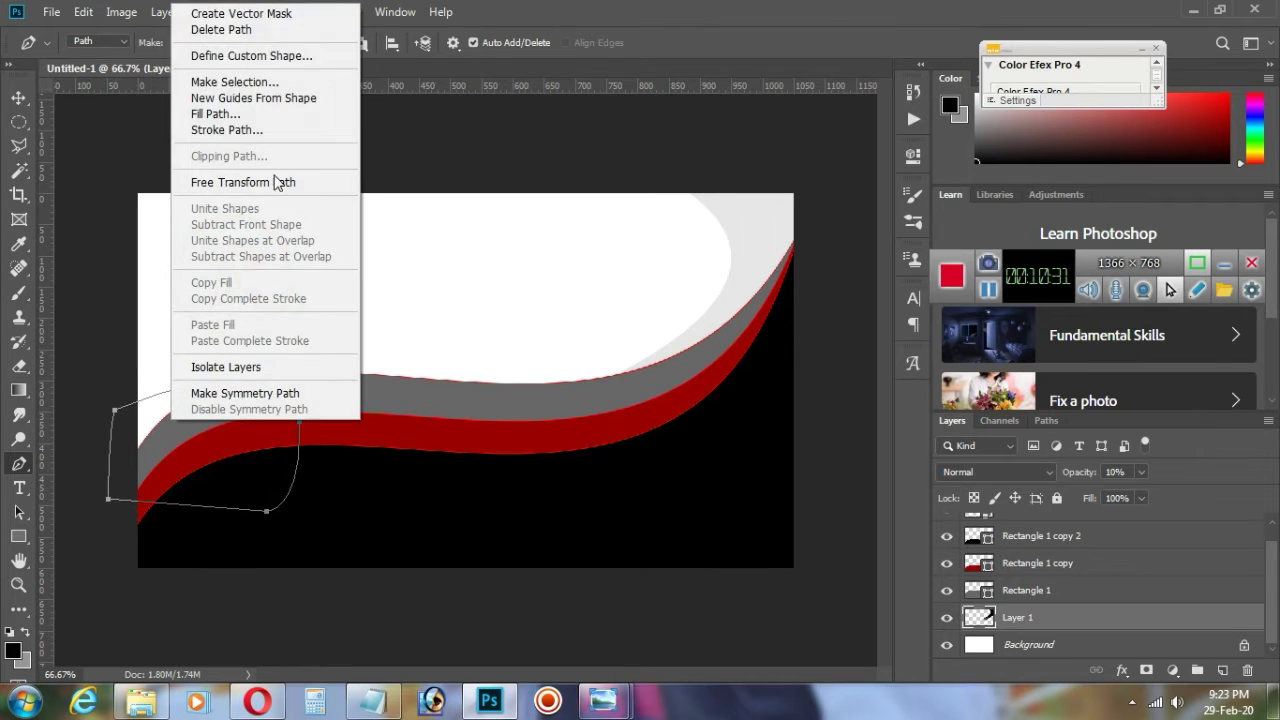
left_click(235, 82)
key("Return")
Step: Brush the selected left-edge area with black on Layer 1 and clear the selection
key("b")
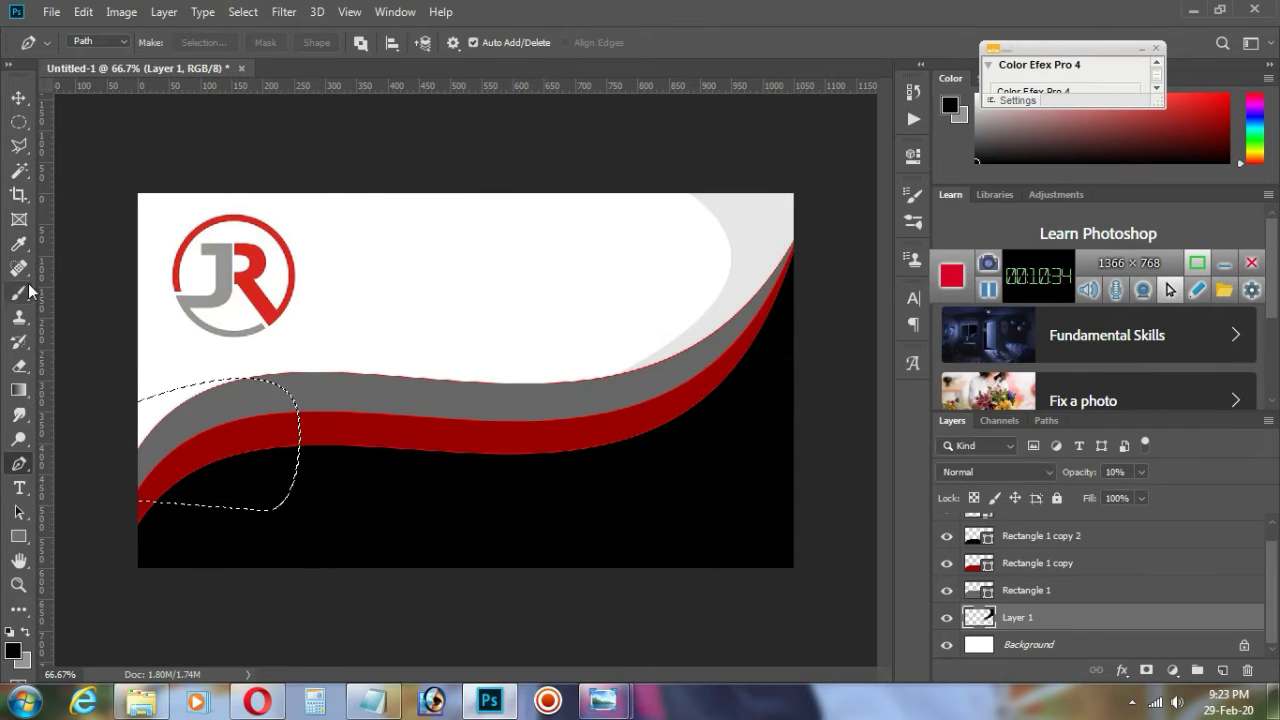
mouse_move(140, 387)
left_mouse_down()
mouse_move(208, 449)
mouse_move(159, 414)
mouse_move(199, 422)
mouse_move(111, 471)
mouse_move(201, 425)
mouse_move(96, 453)
mouse_move(268, 410)
left_mouse_up()
key("ctrl+d")
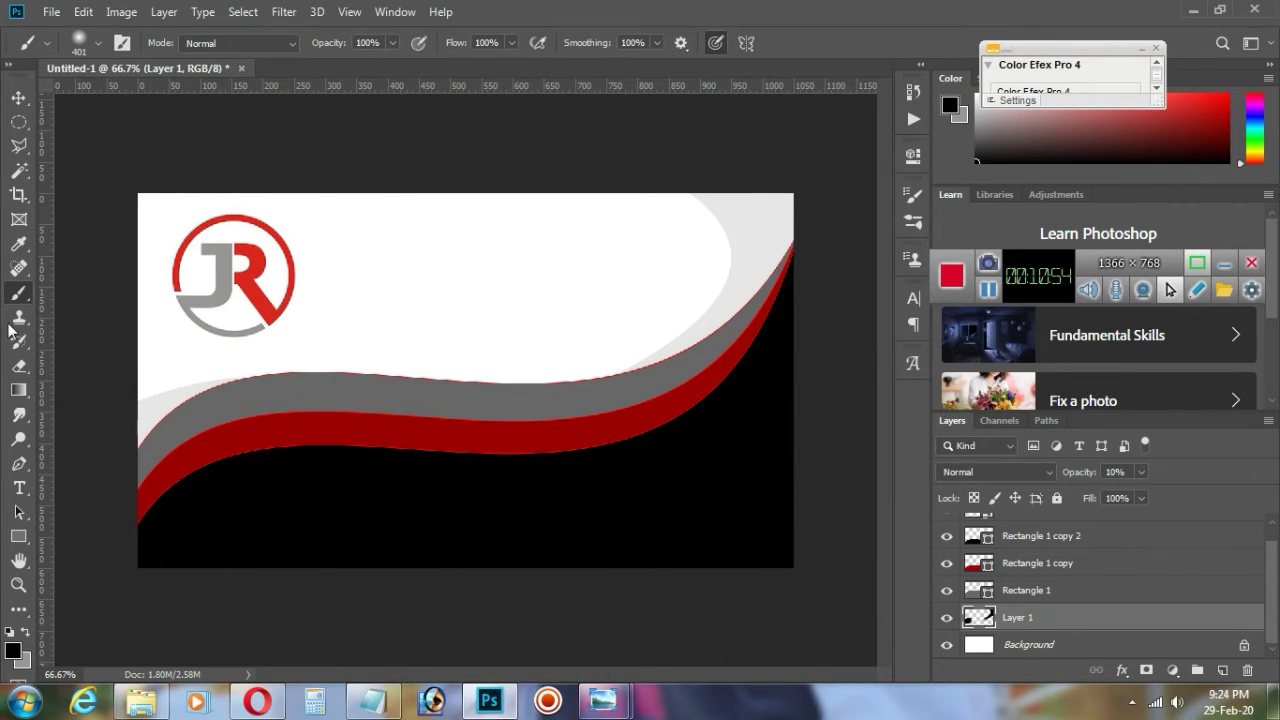
Step: Add a new layer above Layer 1 and create an empty text box beside the logo, removing the placeholder text
left_click(19, 487)
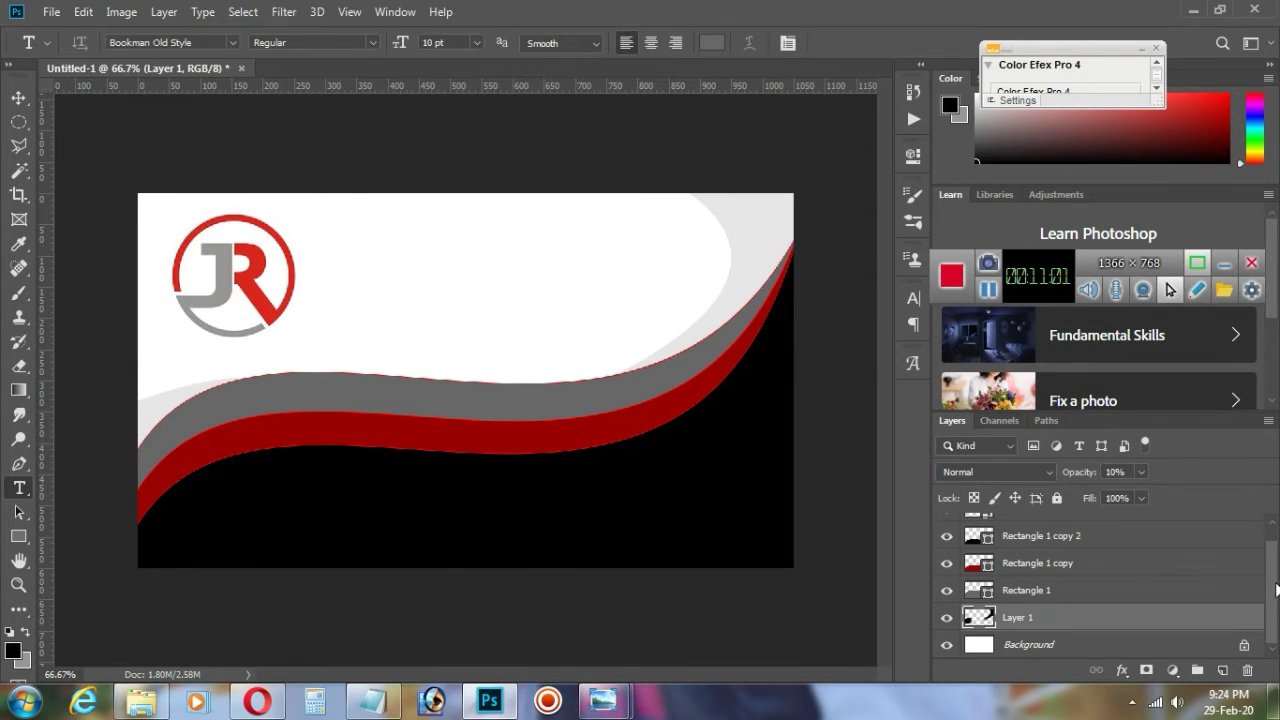
left_click(1220, 669)
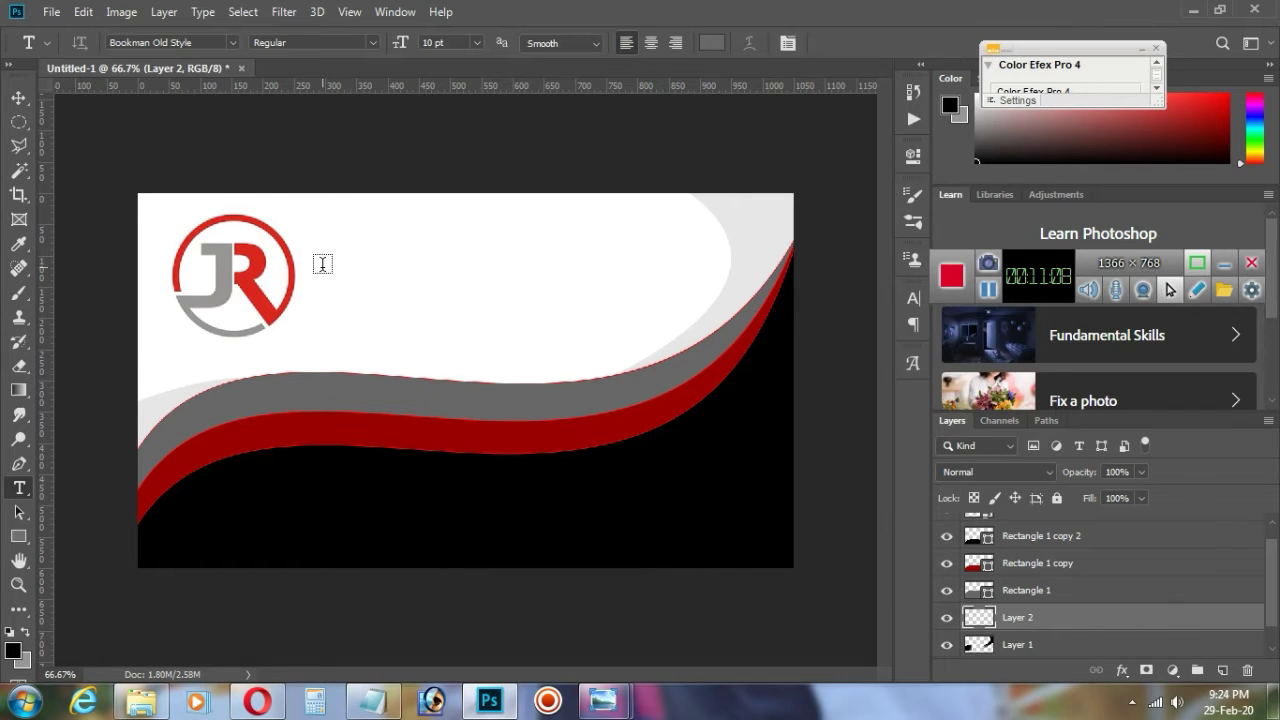
left_click_drag(322, 263, 571, 318)
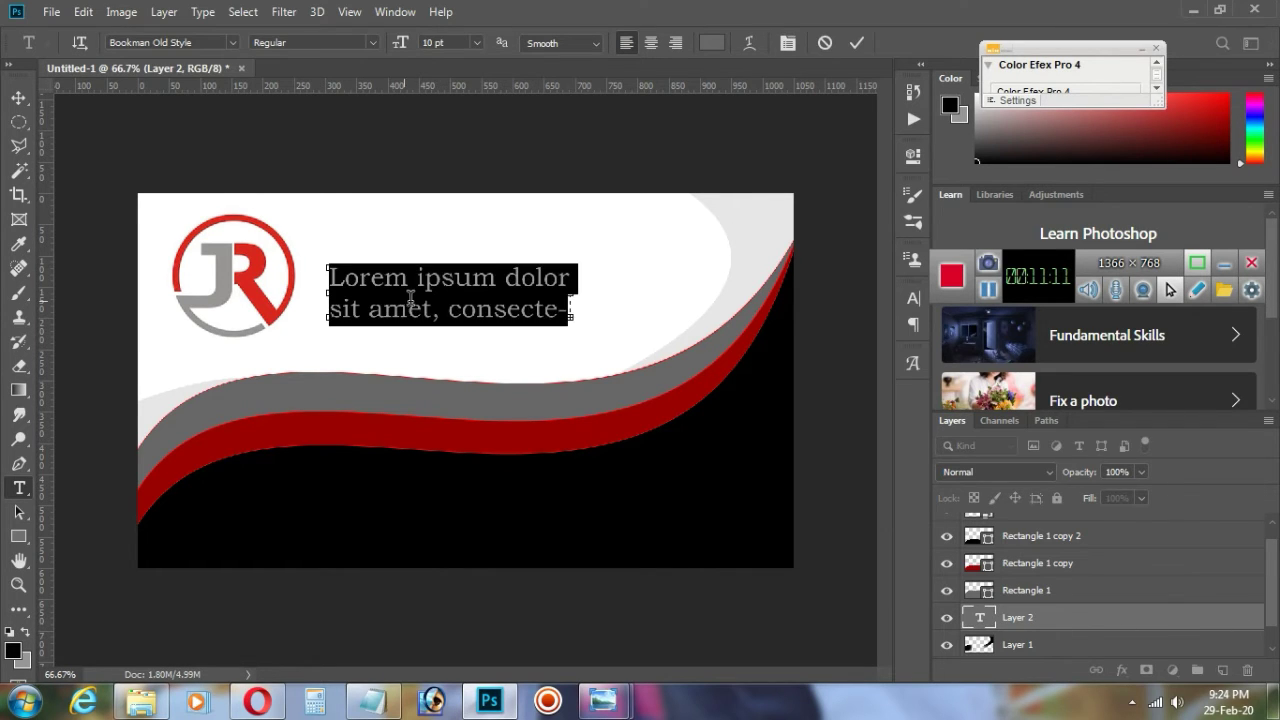
key("Delete")
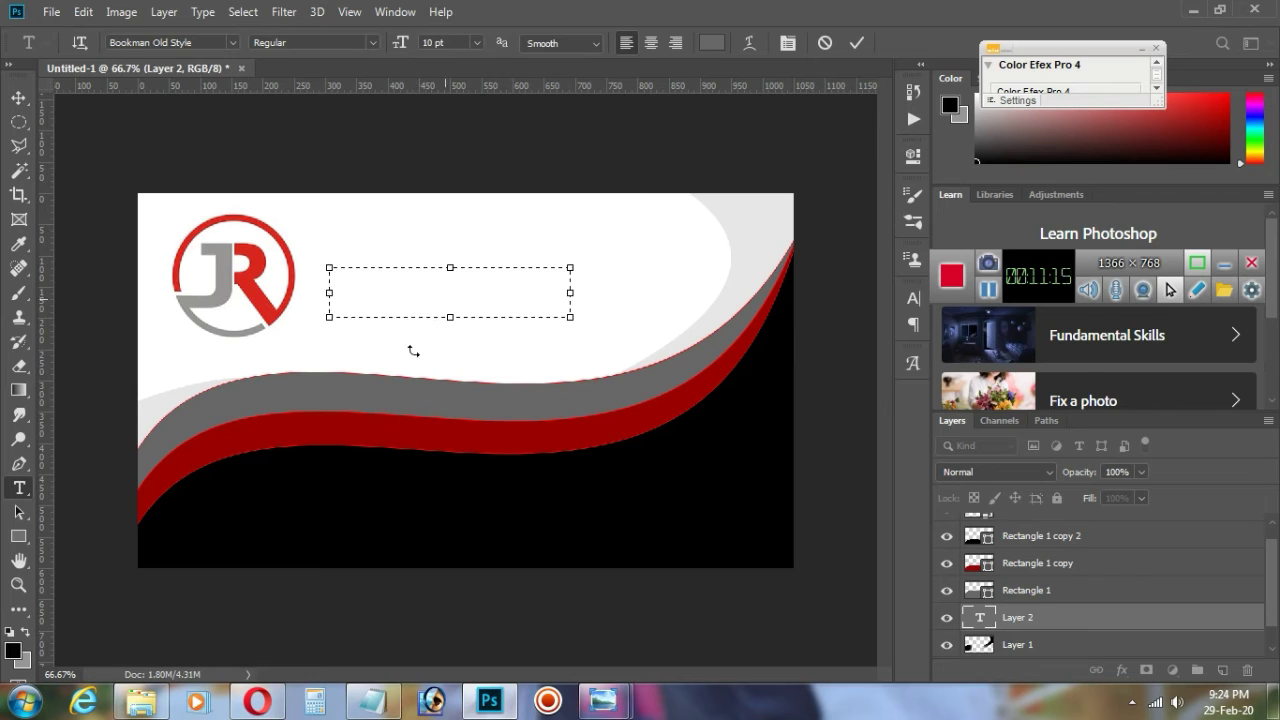
Step: Copy the name and "Graphic Designer" lines from the open Notepad document and return to the card's text box
left_click(322, 703)
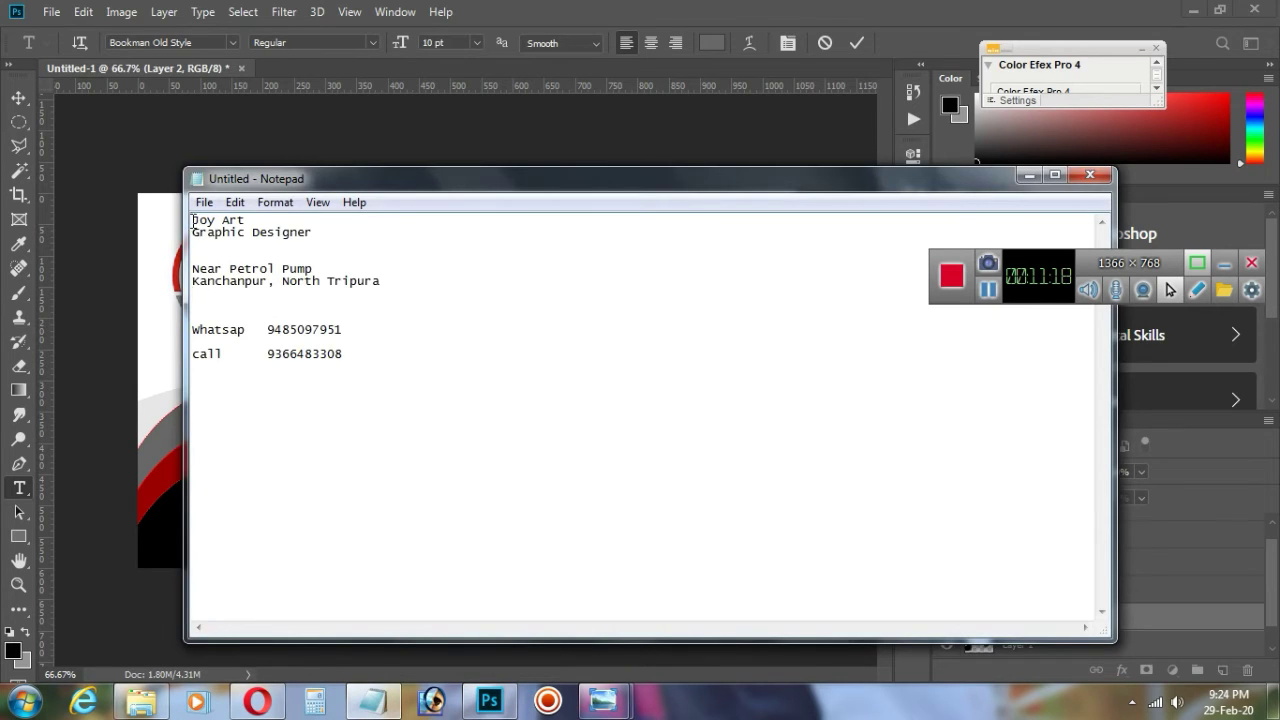
left_click_drag(193, 220, 327, 232)
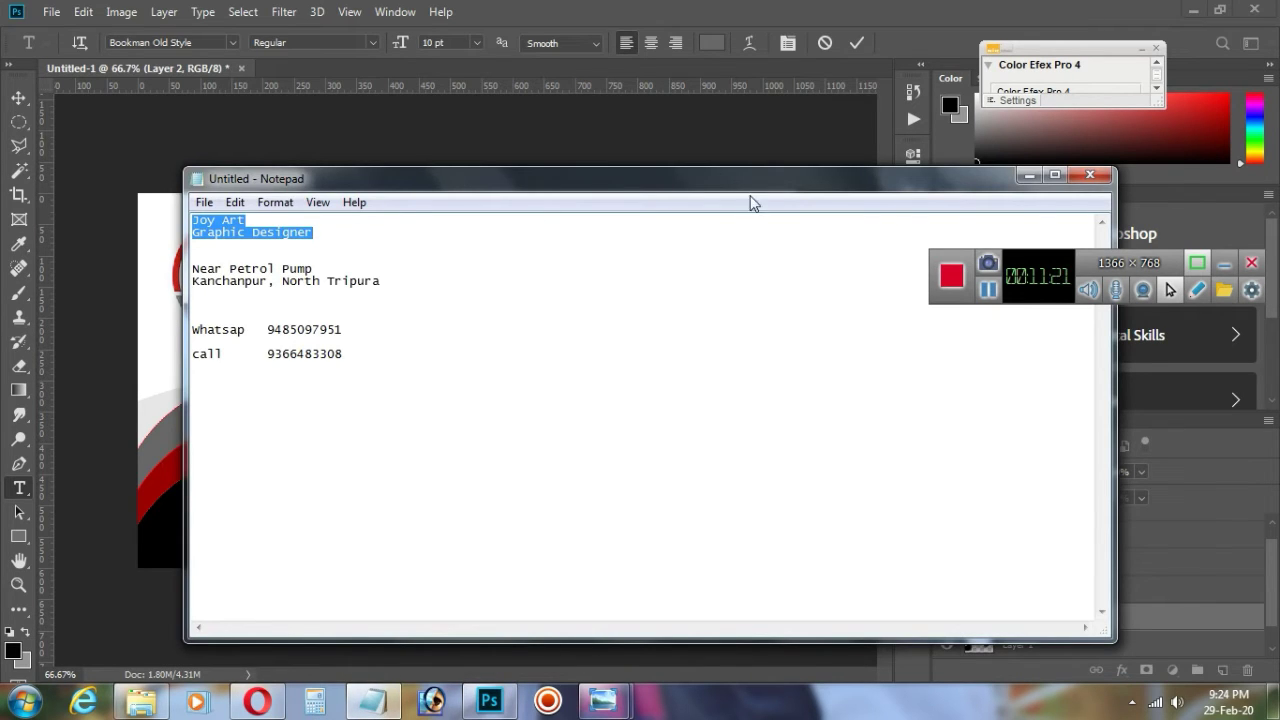
left_click(1030, 175)
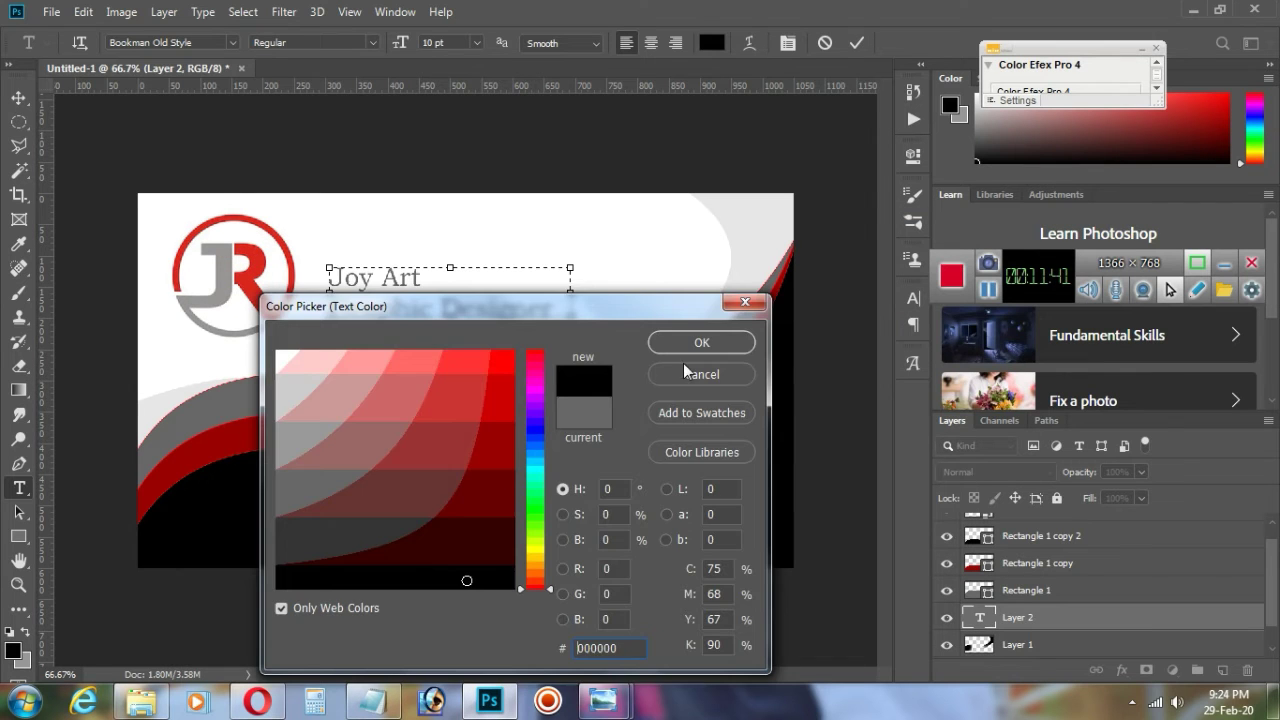
Step: Set the colour of the name and job title text to black (000000) and nudge the text slightly down
left_click(695, 338)
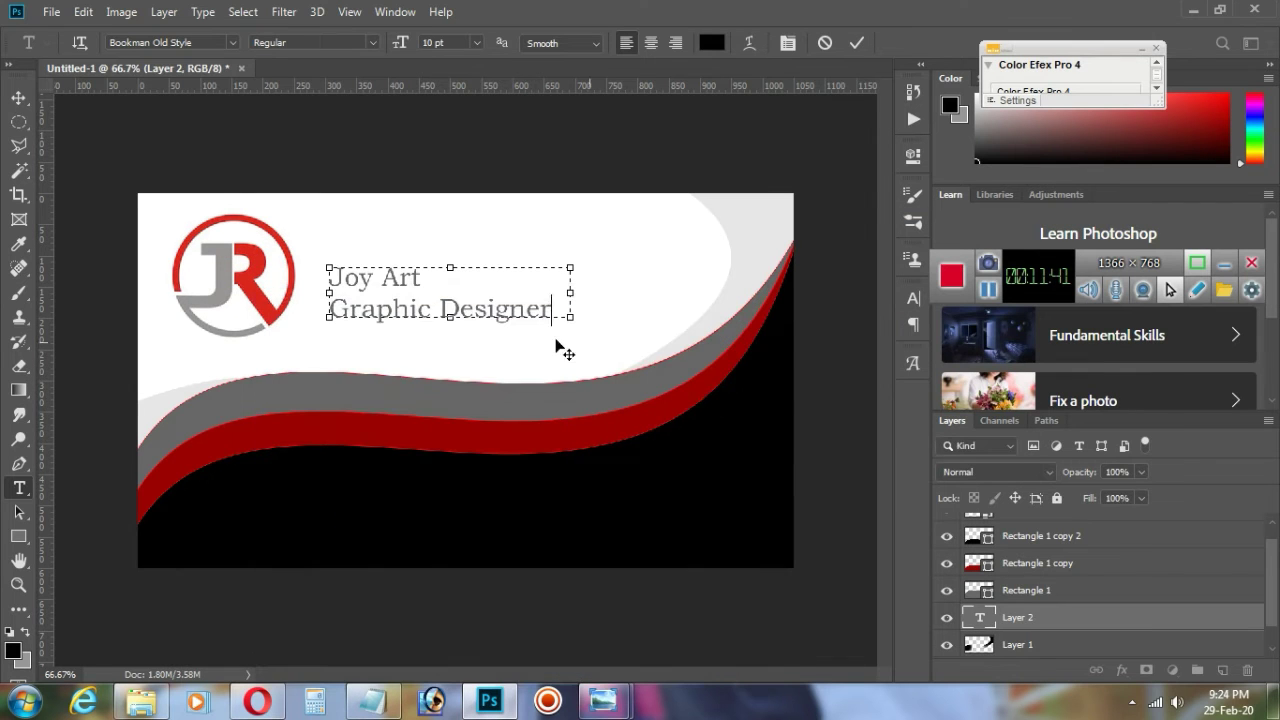
left_click_drag(556, 314, 320, 240)
left_click(711, 42)
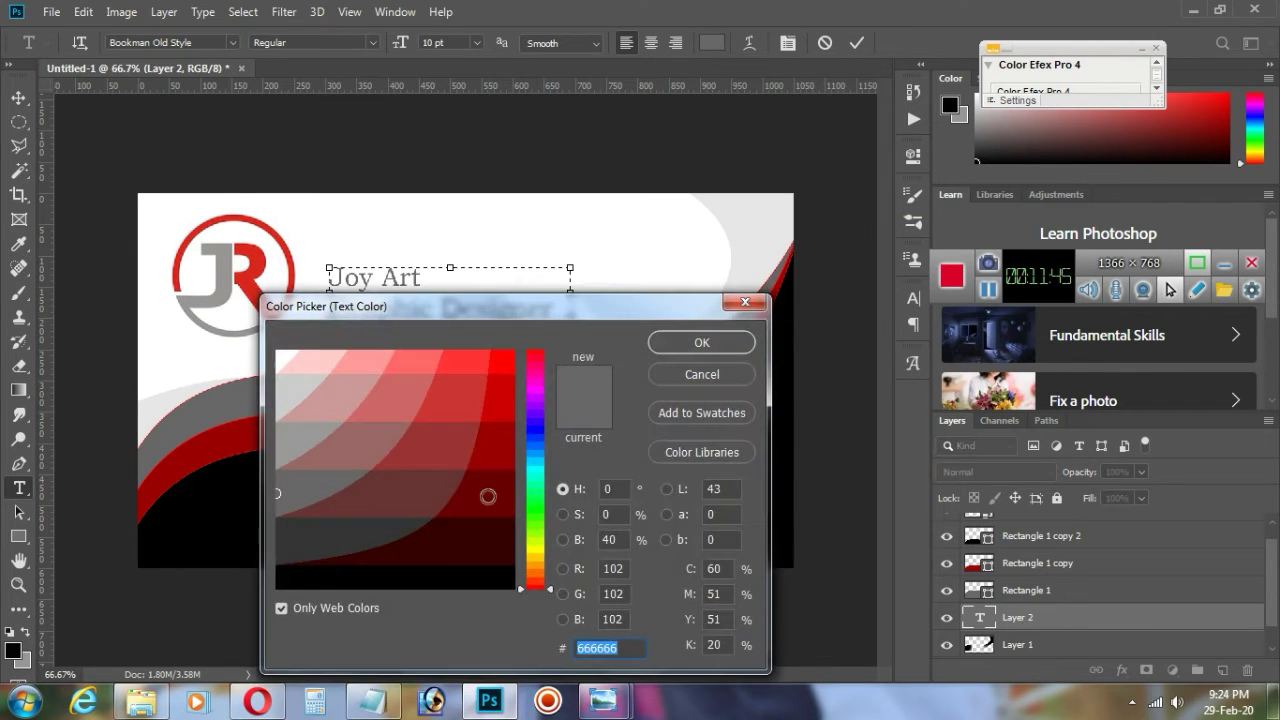
type("000000")
left_click(690, 346)
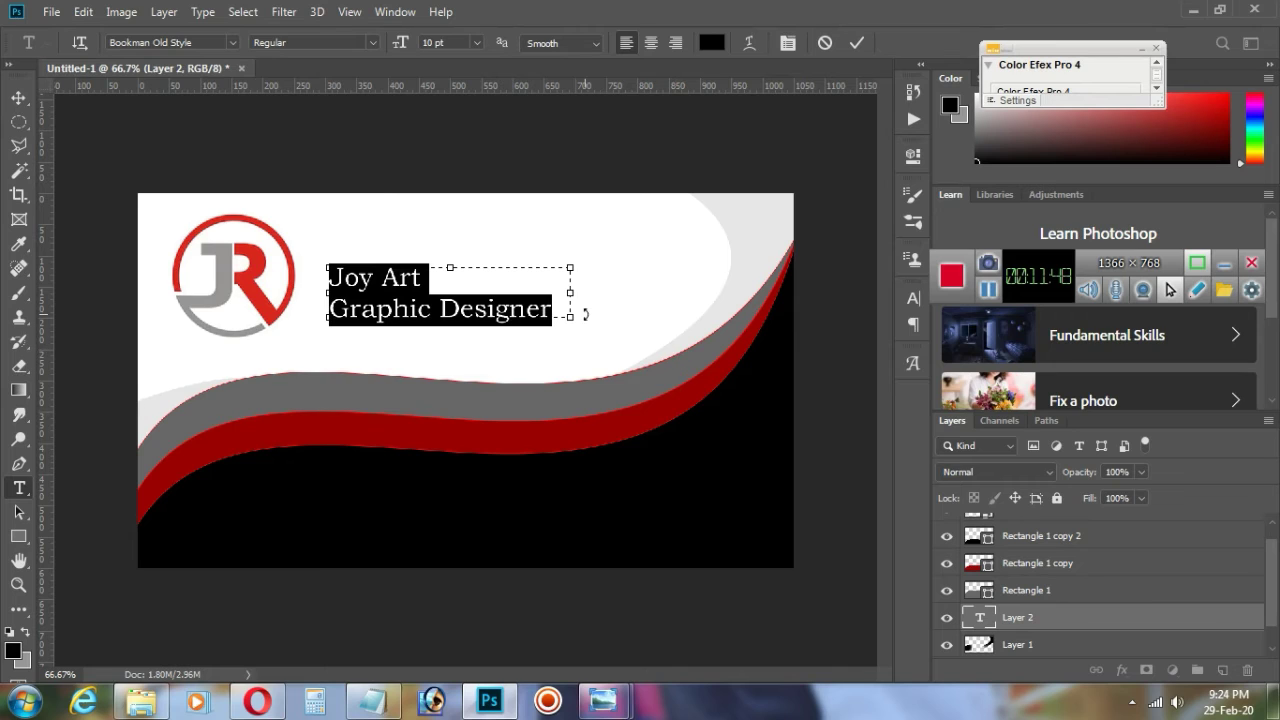
left_click(21, 98)
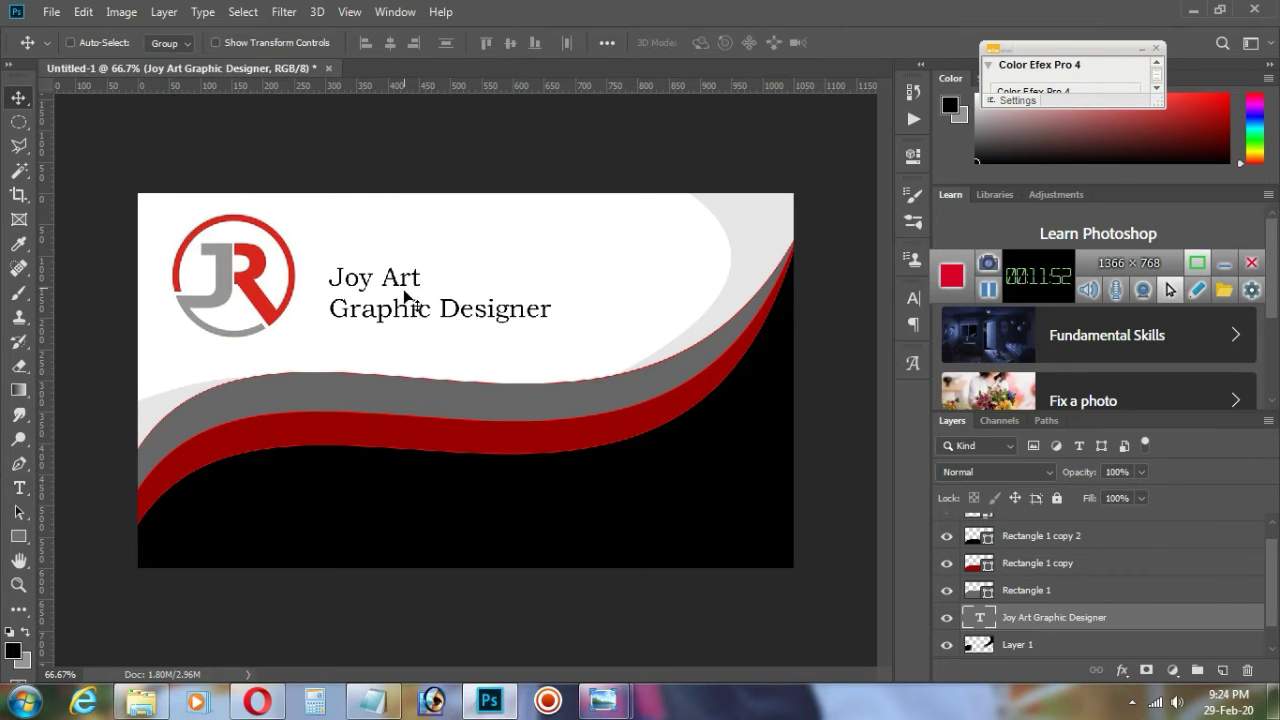
mouse_move(411, 300)
left_mouse_down()
mouse_move(391, 295)
mouse_move(427, 299)
mouse_move(411, 306)
left_mouse_up()
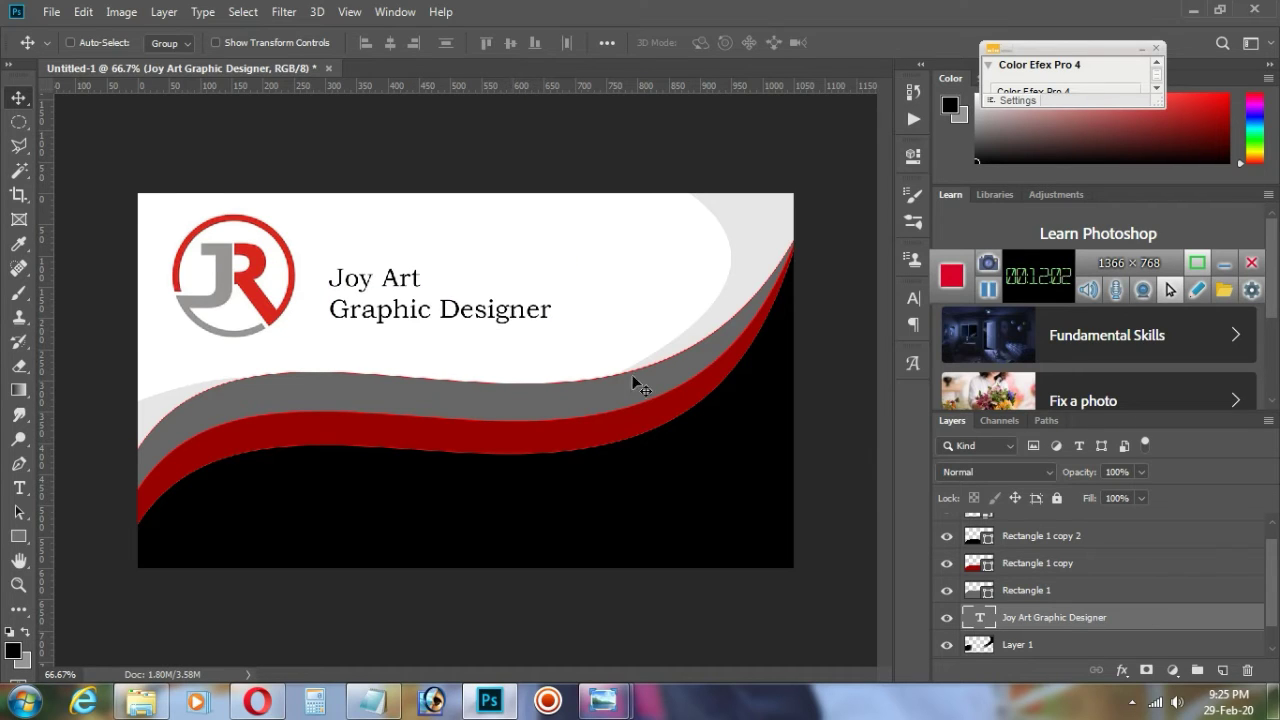
Step: Try the Blackadder ITC font on the name and job title text, then restore Bookman Old Style
double_click(979, 618)
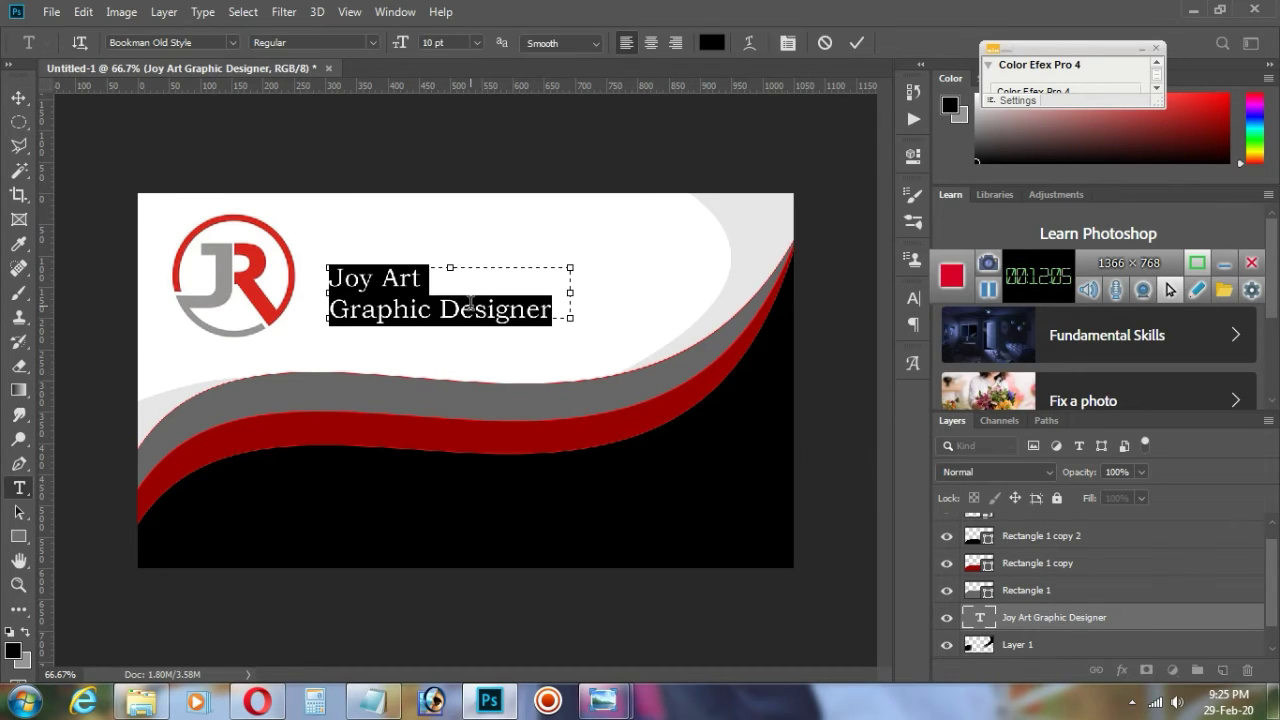
left_click(227, 47)
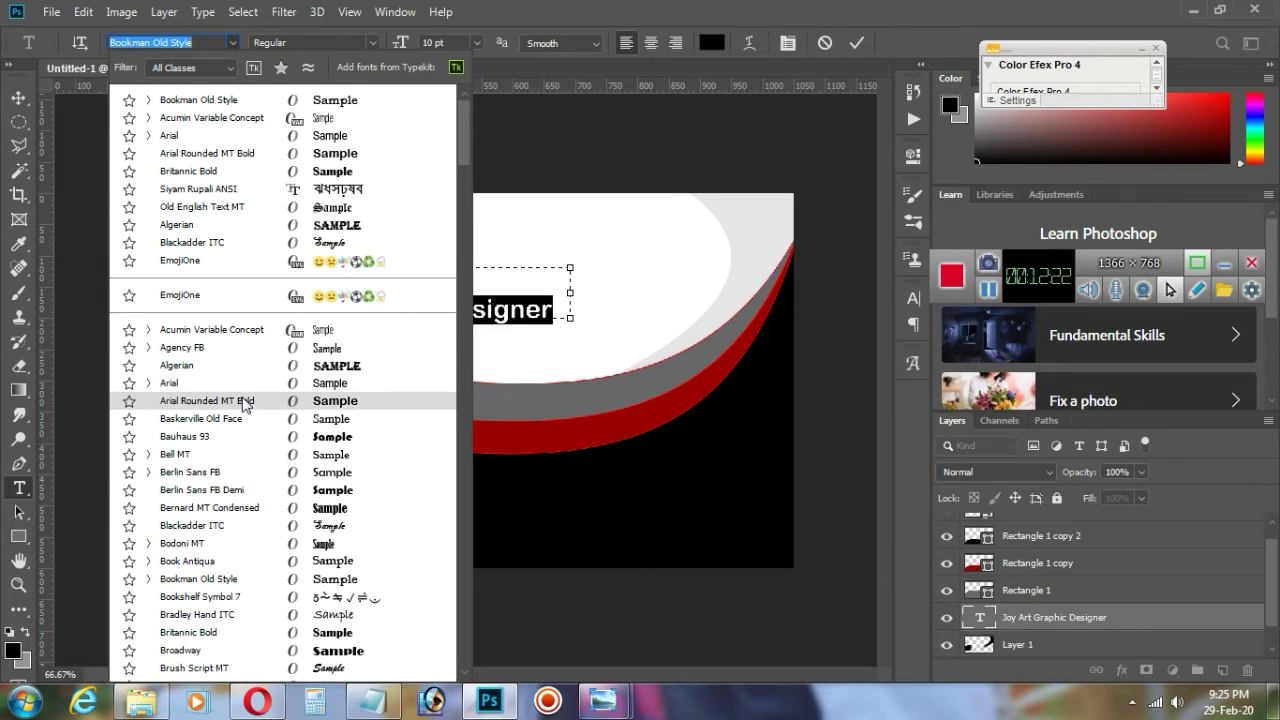
left_click(348, 538)
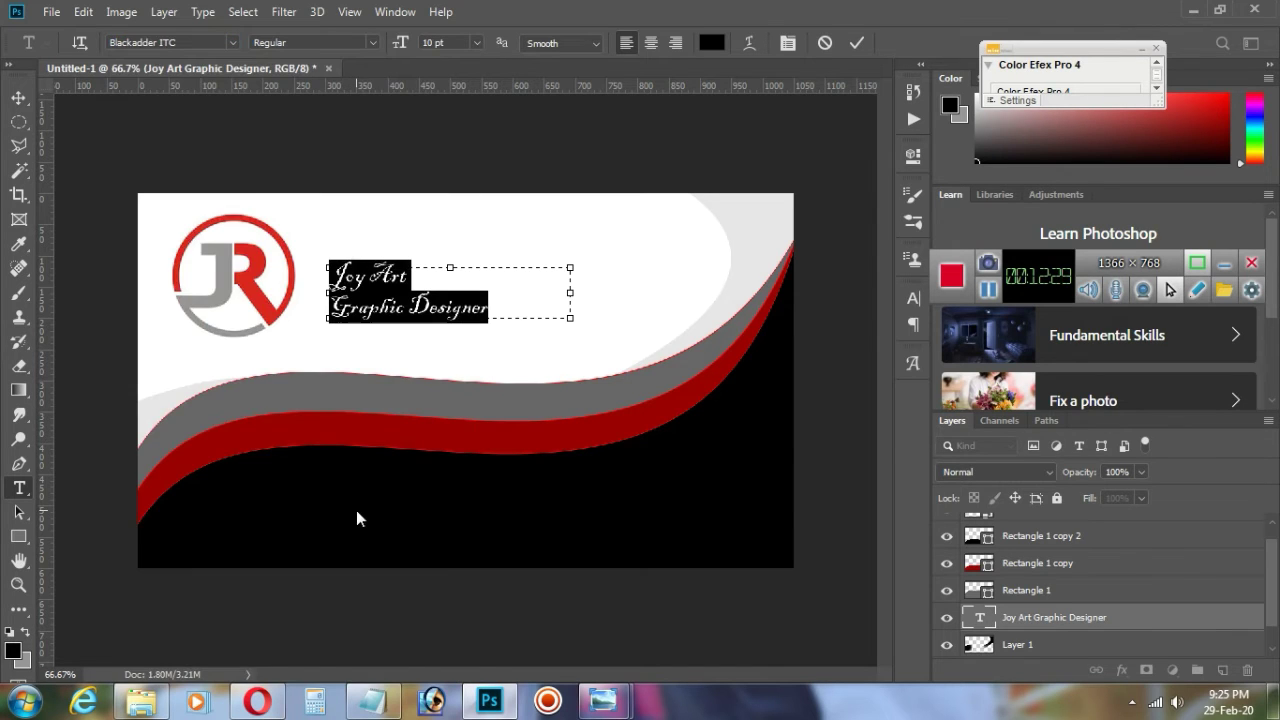
left_click(231, 43)
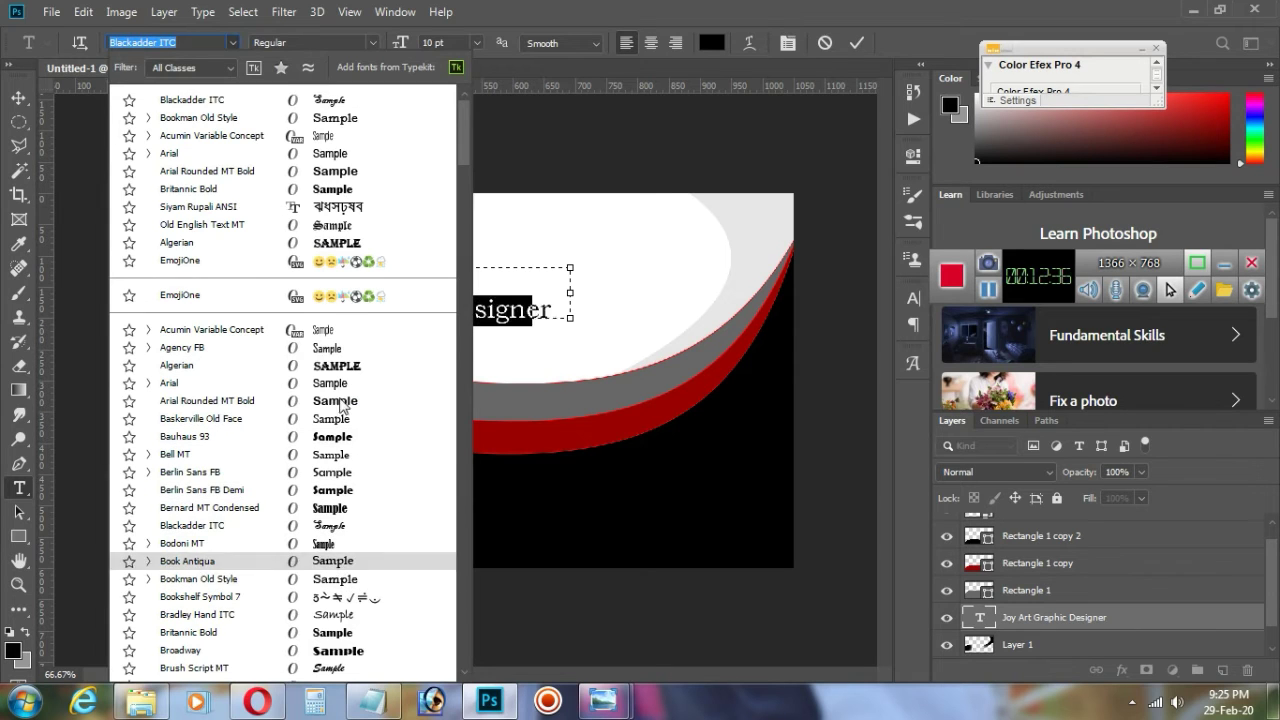
left_click(333, 118)
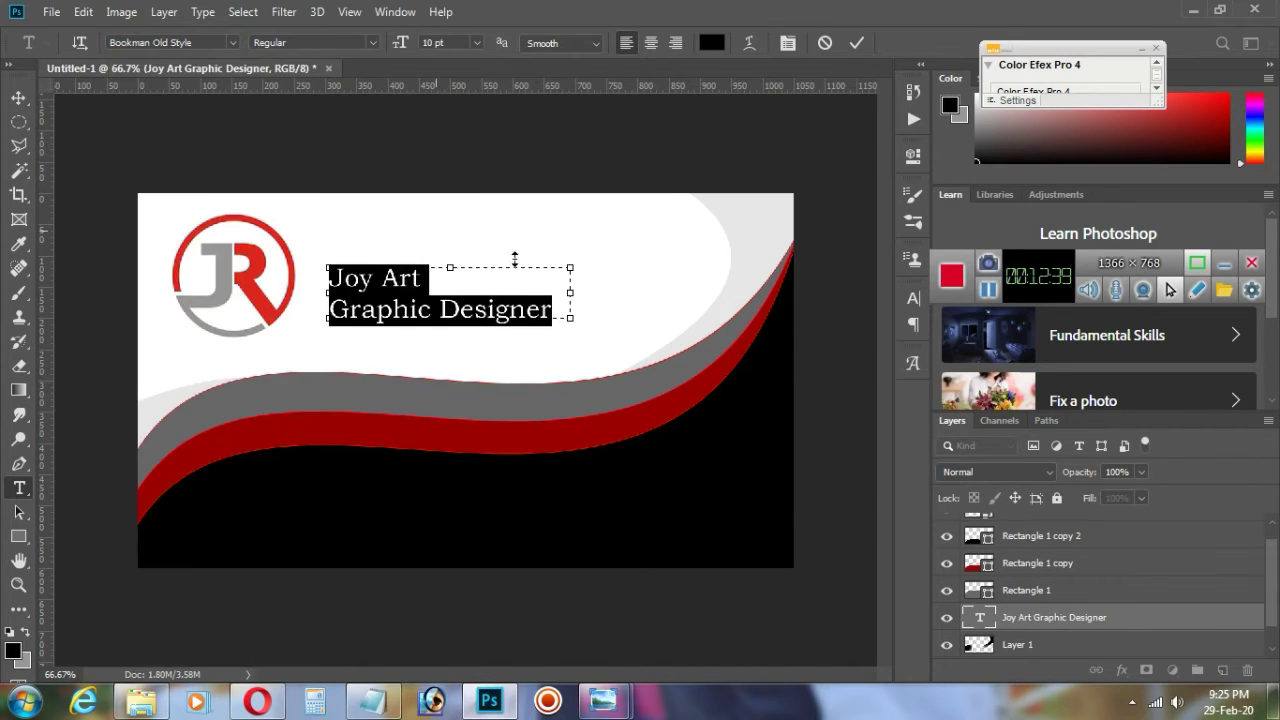
left_click(856, 44)
key("v")
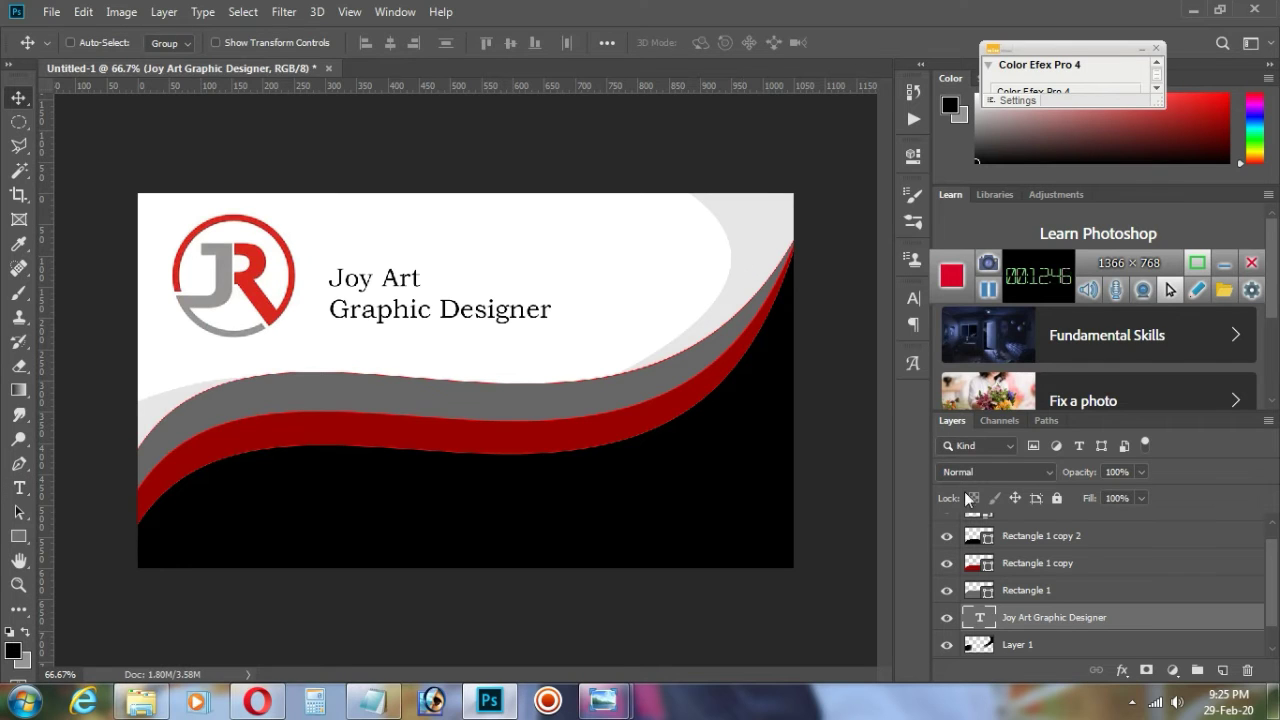
Step: Move the name and job title text layer to the top of the layer stack, above the JR layer
left_click_drag(1040, 617, 1040, 530)
scroll(1062, 580, "down", 1)
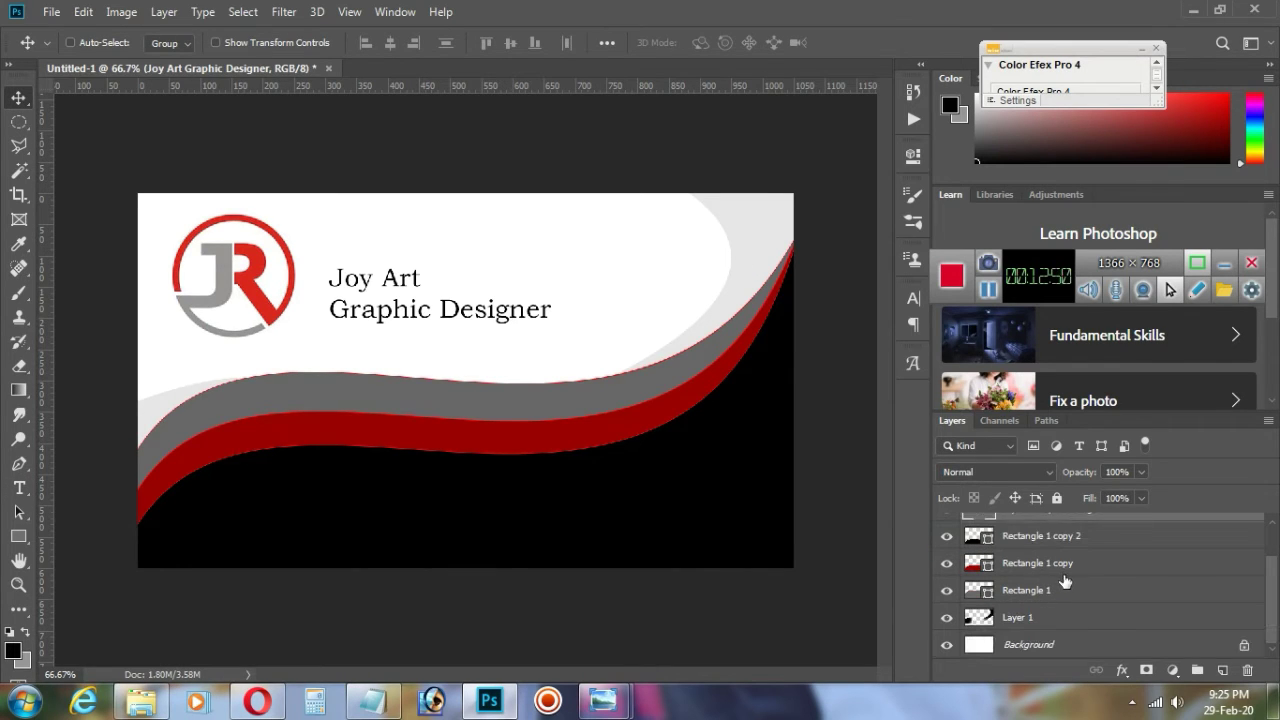
scroll(1067, 601, "up", 2)
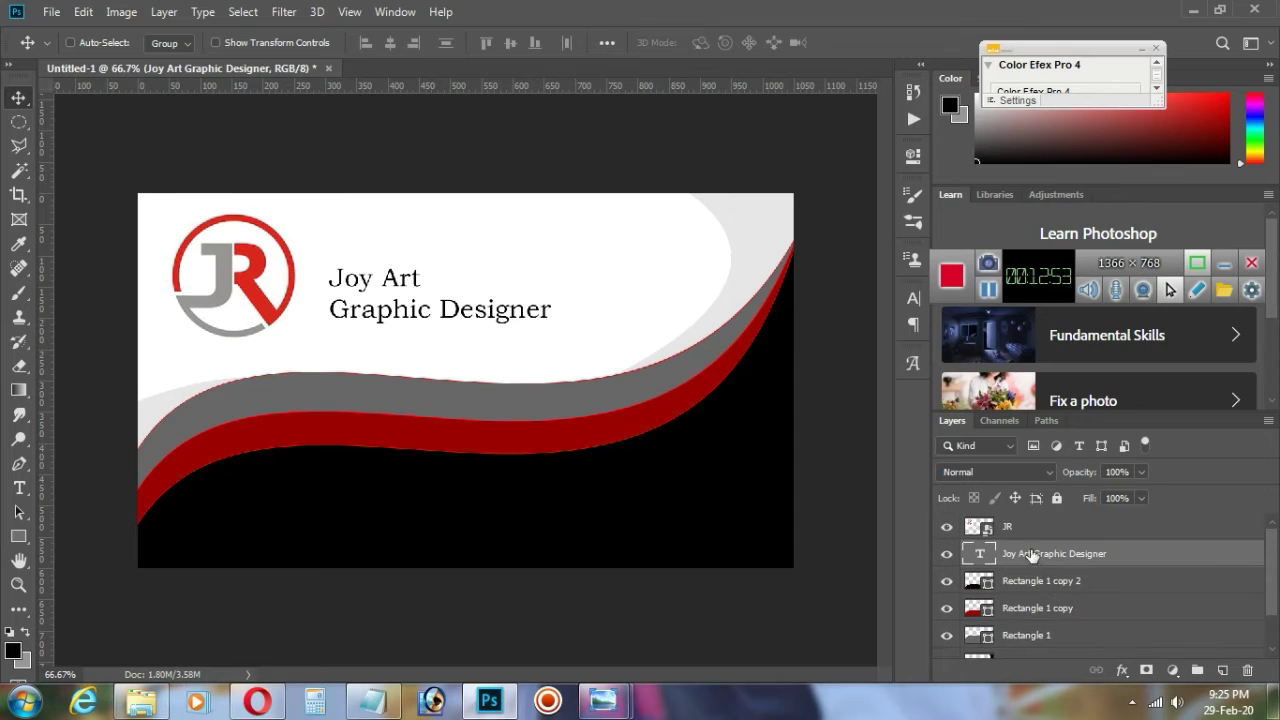
left_click_drag(1032, 555, 1034, 527)
Step: Move the name and job title text closer to the logo, toward its lower half
mouse_move(428, 309)
left_mouse_down()
mouse_move(414, 303)
mouse_move(407, 323)
left_mouse_up()
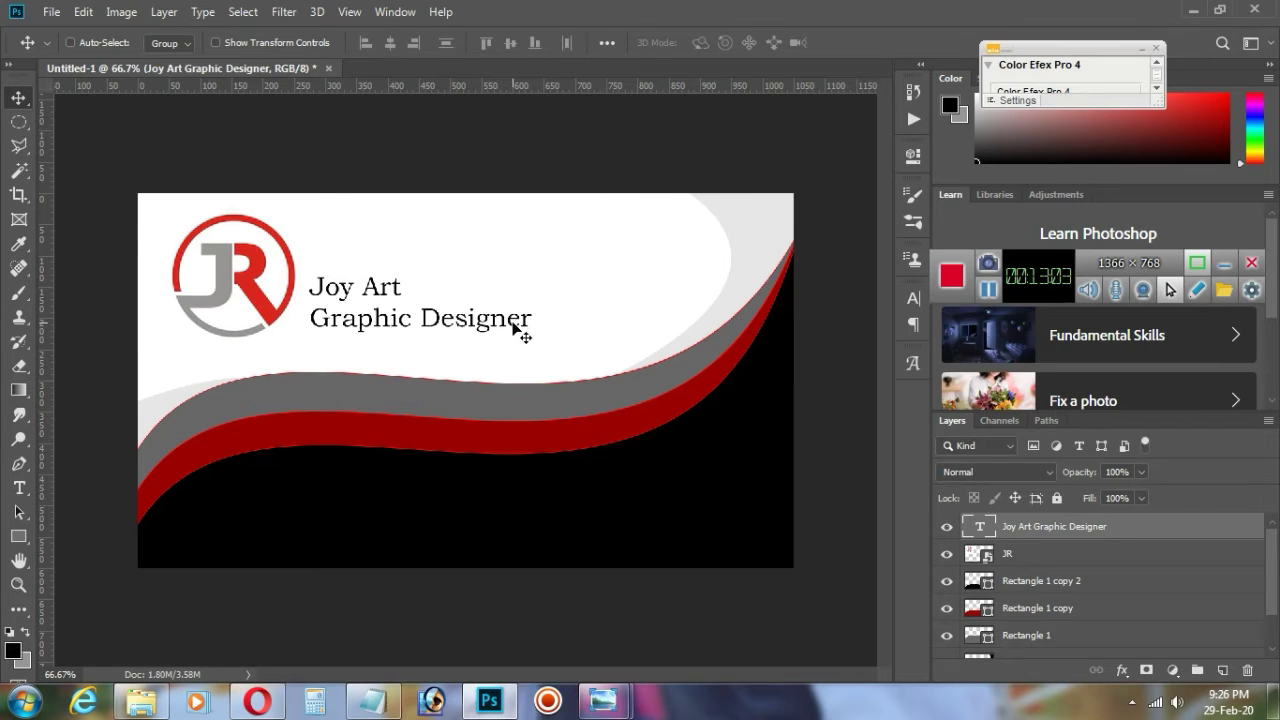
key("Up")
key("Up")
key("Up")
key("Up")
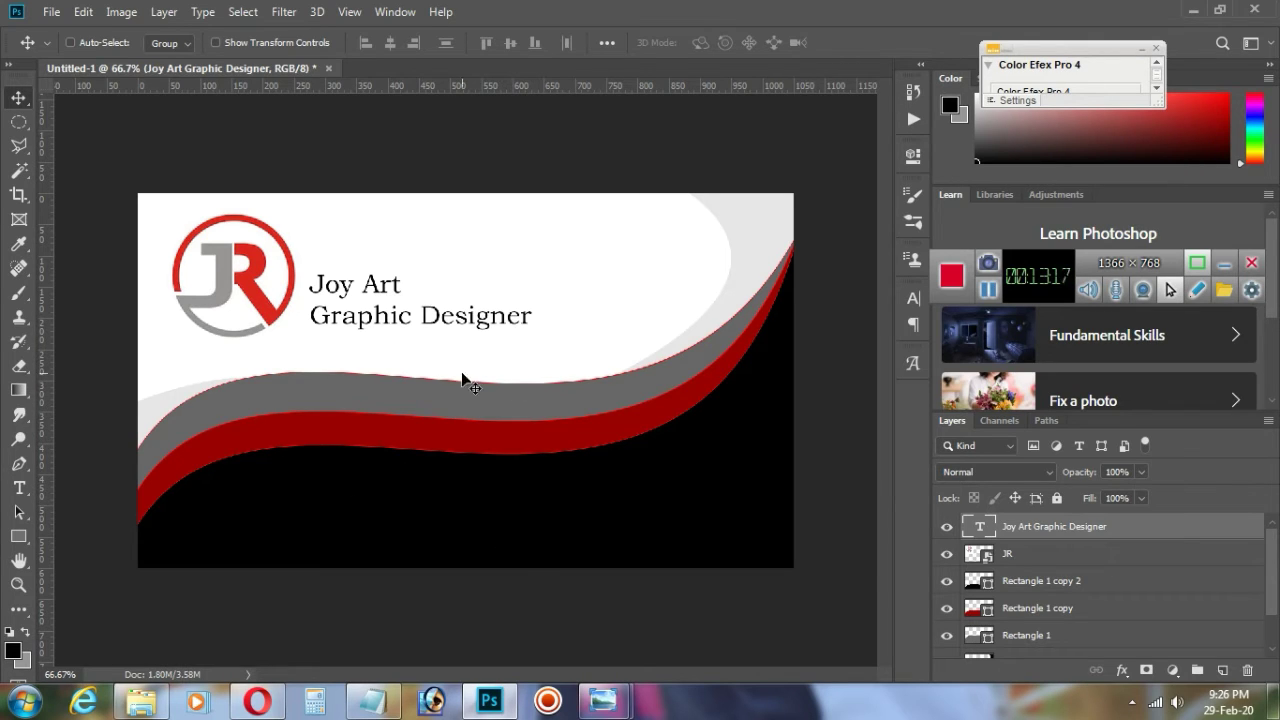
Step: Create a two-line text box in the black area below the waves, with white text and the placeholder removed
left_click(19, 487)
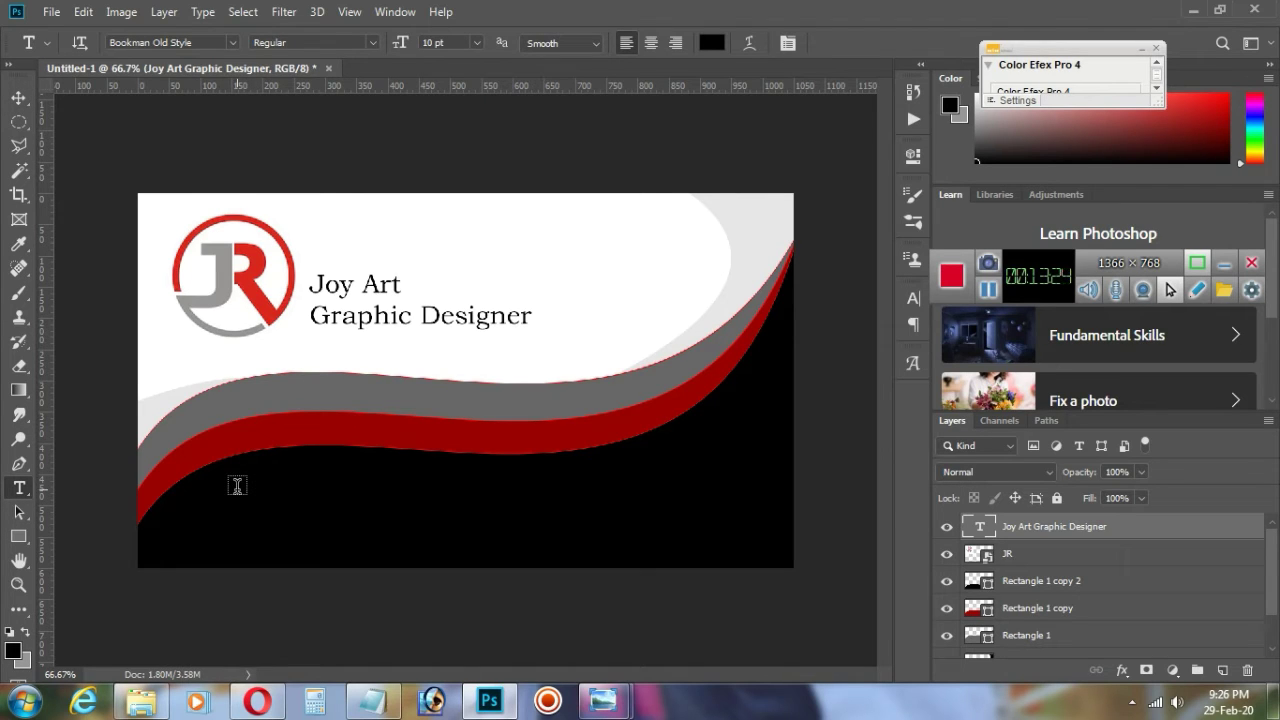
left_click_drag(237, 489, 489, 540)
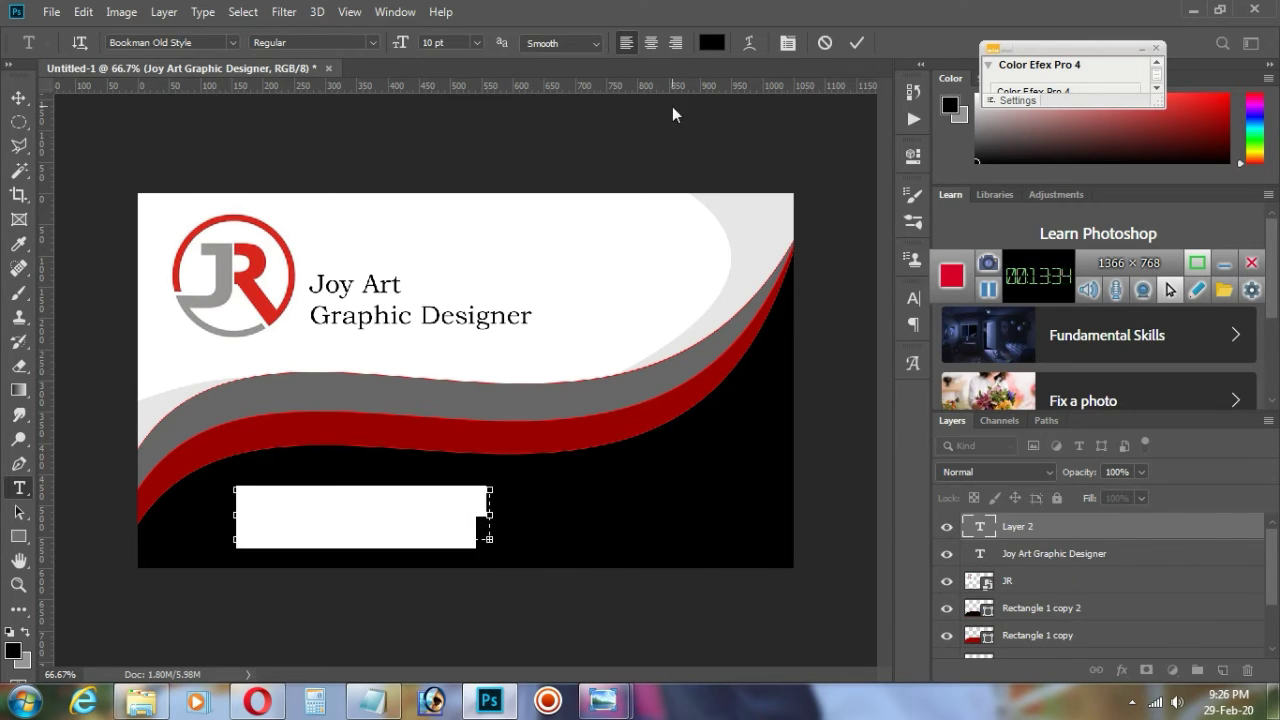
left_click(713, 42)
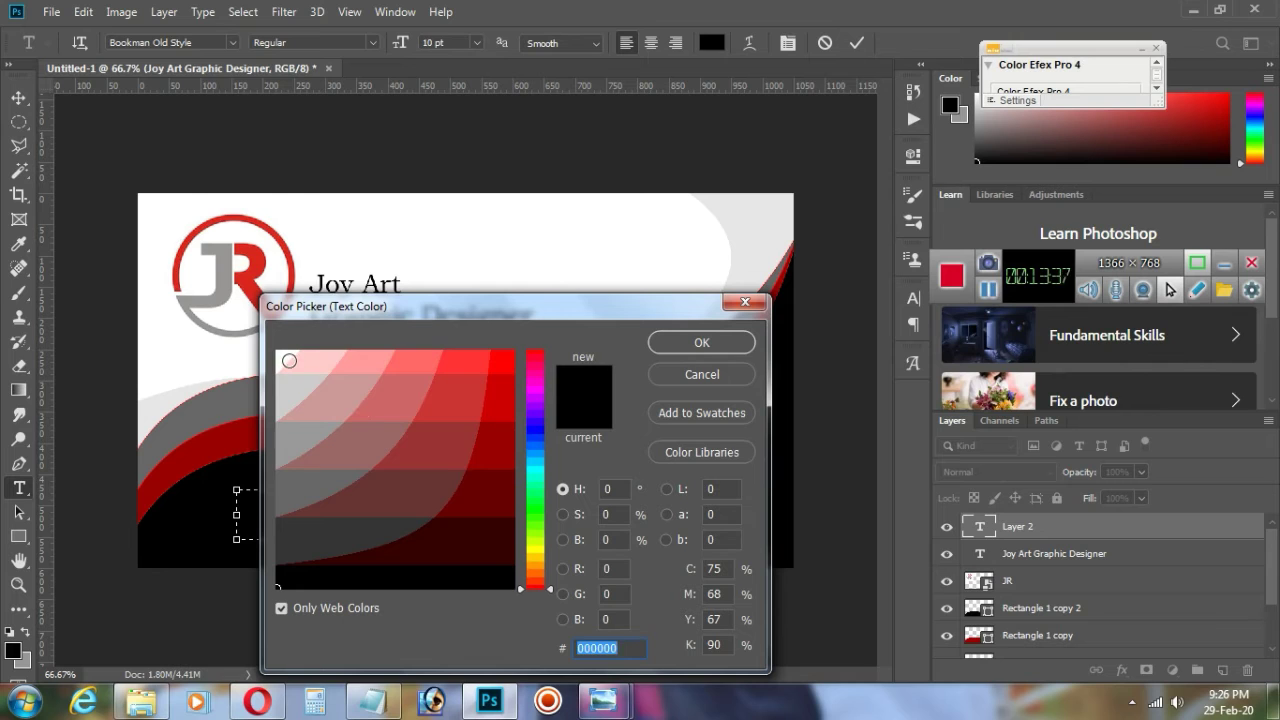
left_click(289, 360)
left_click(702, 342)
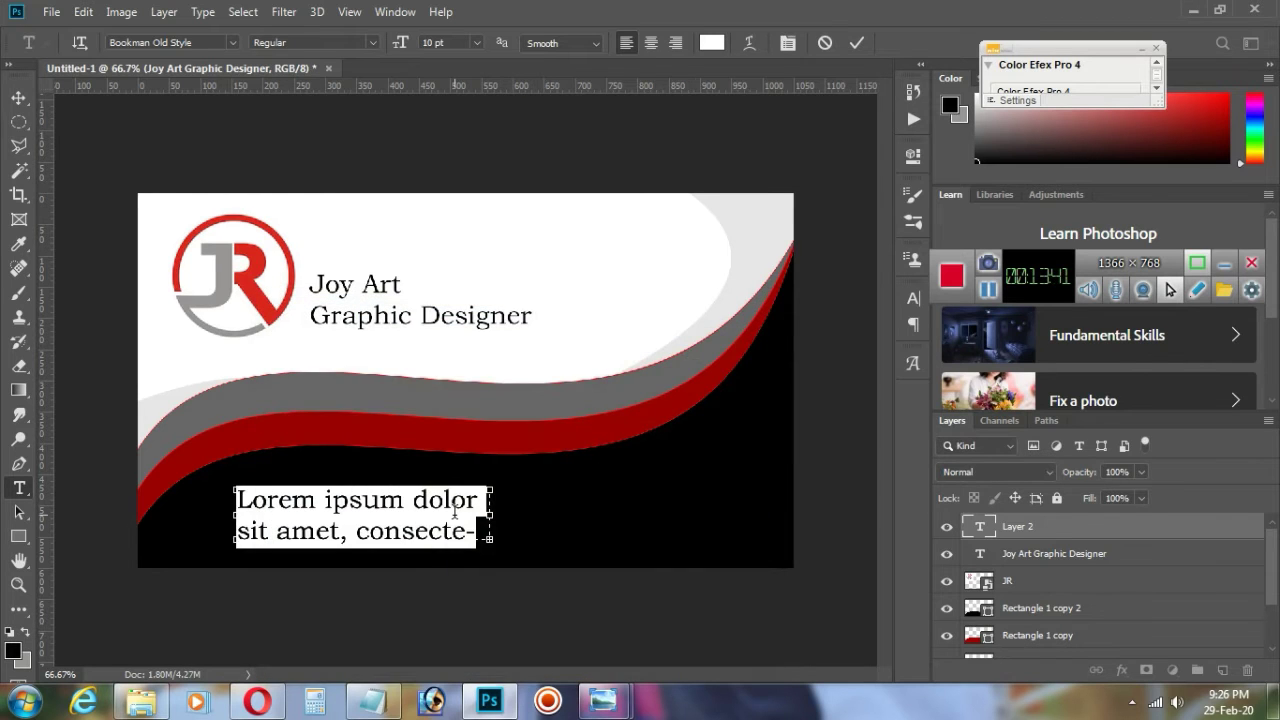
key("BackSpace")
Step: Copy the two address lines from the Notepad document into the white text box on the card and commit the text
left_click(375, 702)
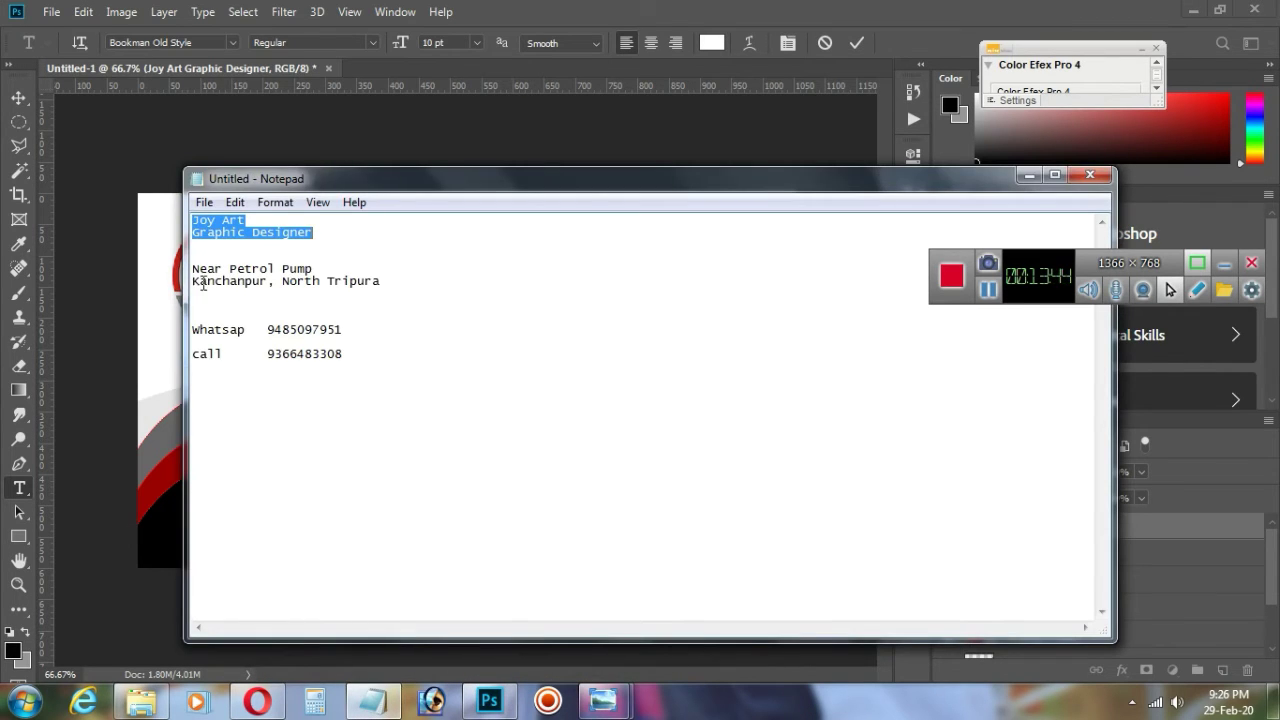
left_click_drag(194, 270, 398, 287)
key("ctrl+c")
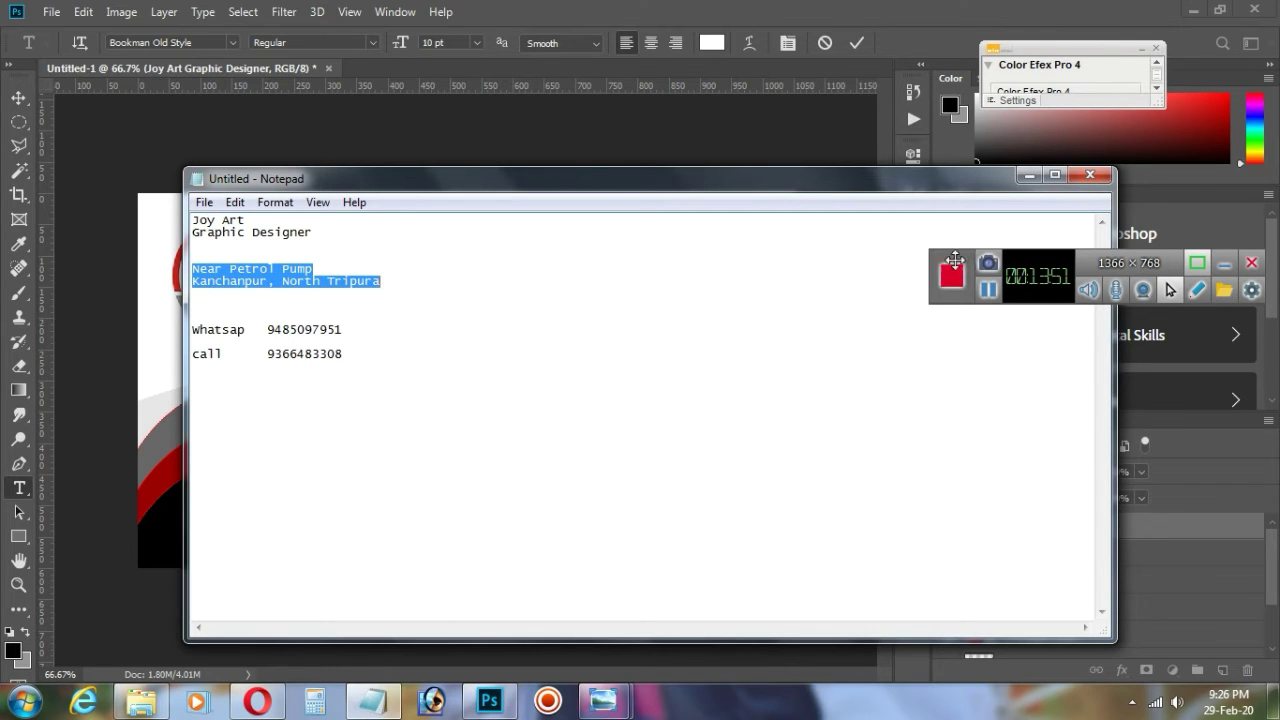
left_click(1028, 175)
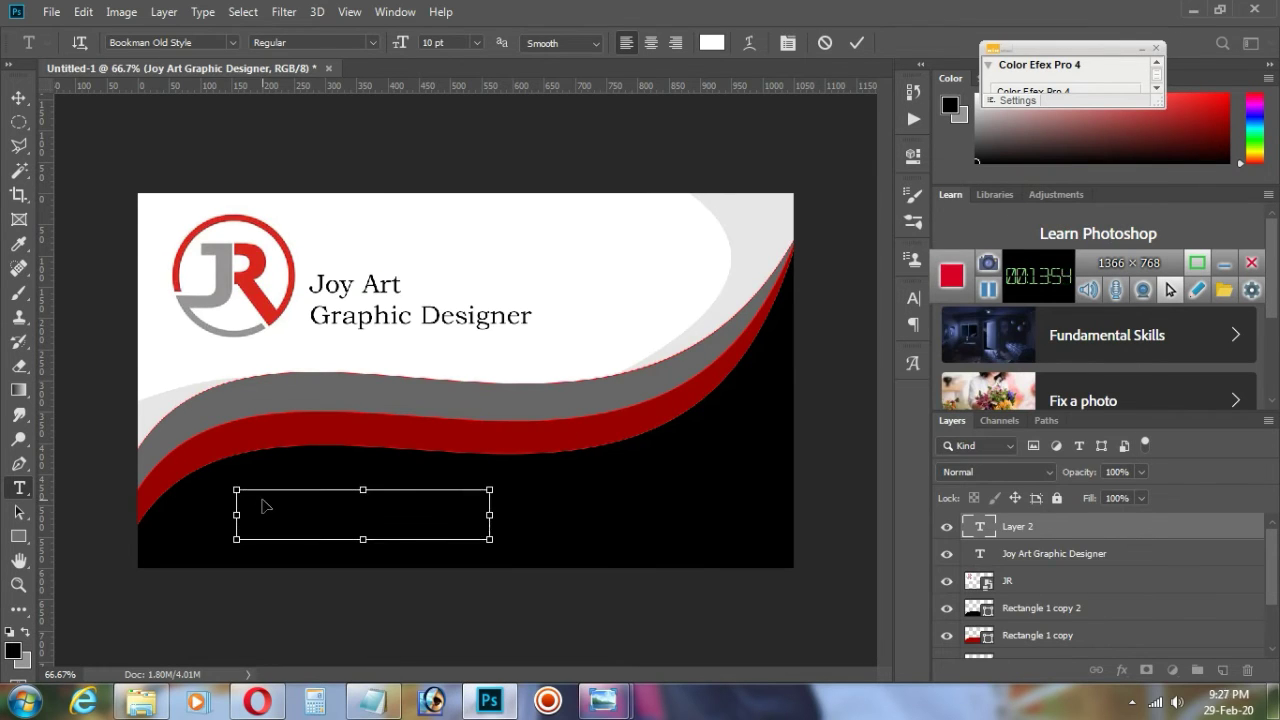
key("ctrl+v")
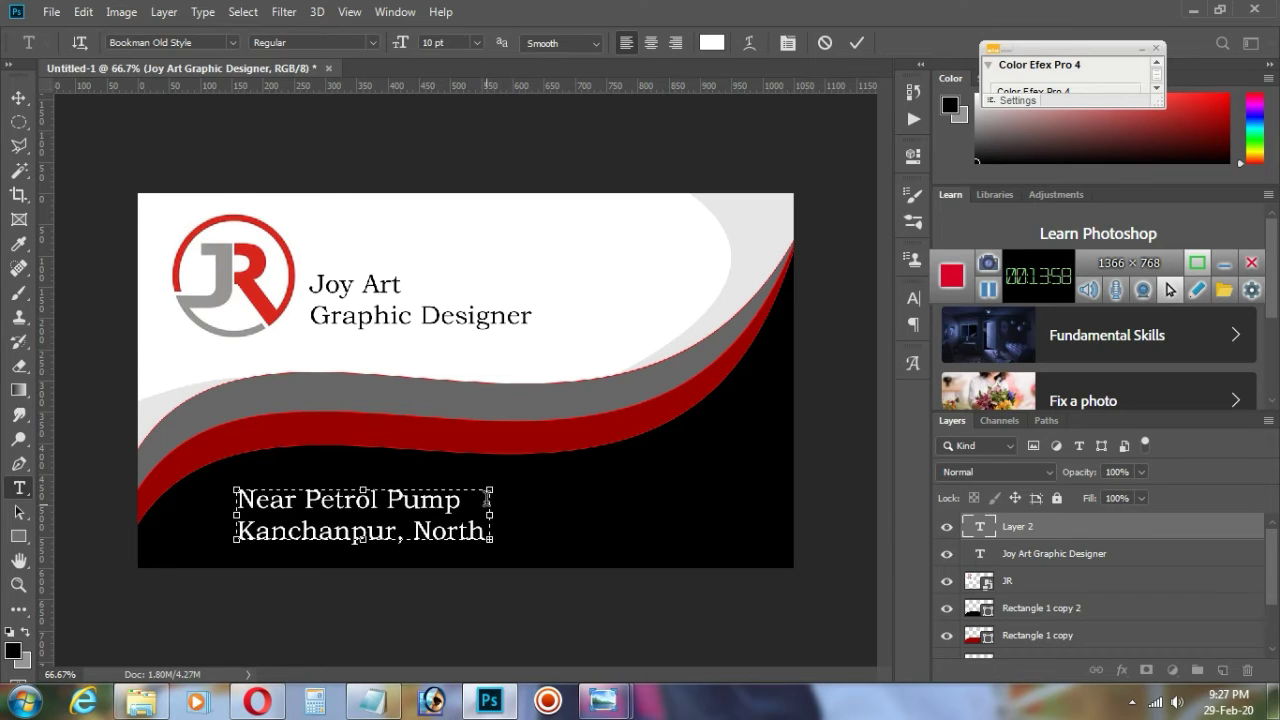
left_click(857, 43)
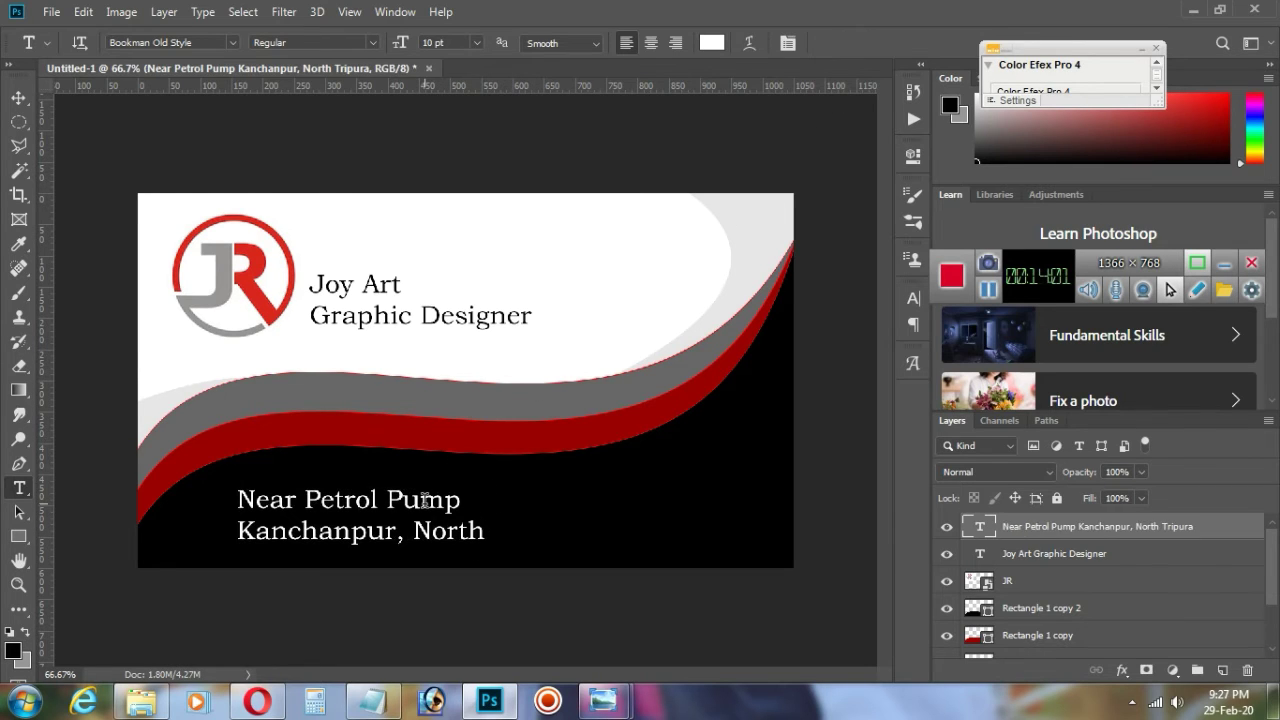
Step: Scale the address text to about 72% and move it to the right side of the black area, just below the waves
key("ctrl+t")
left_click_drag(365, 549, 342, 502)
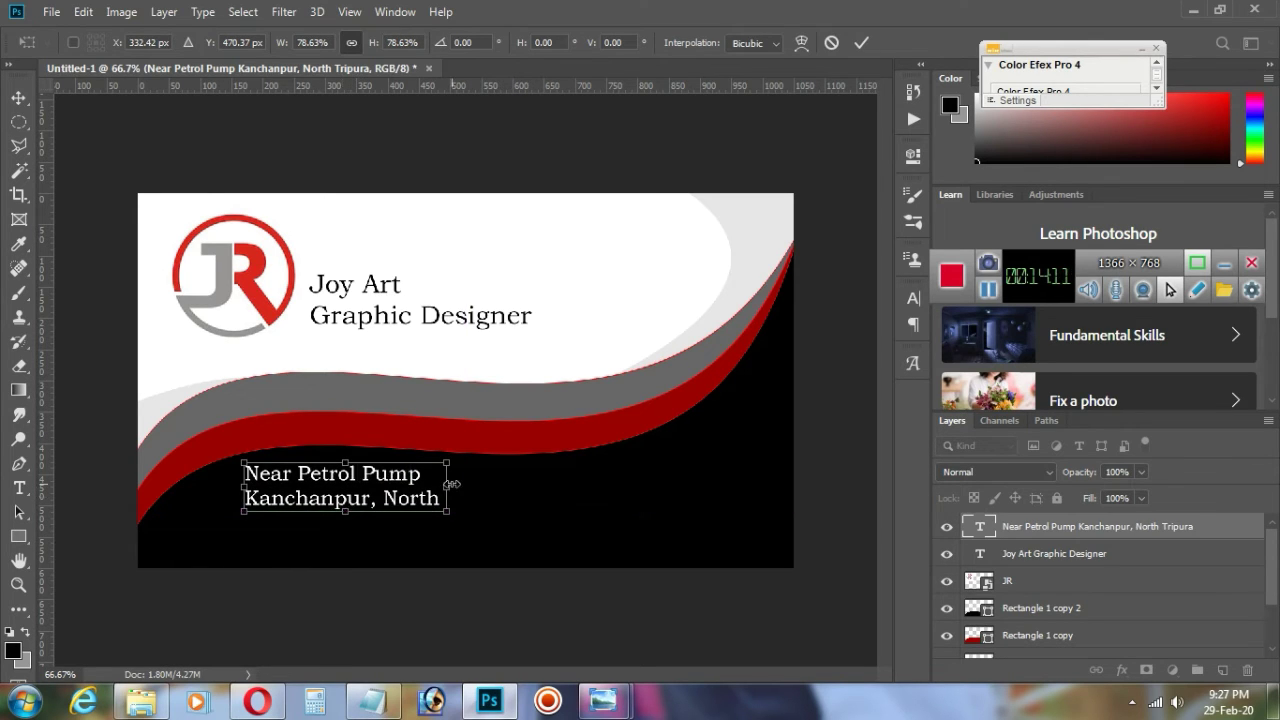
left_click_drag(449, 486, 704, 497)
key("Up")
key("Up")
key("Up")
key("Up")
key("Up")
key("Up")
key("Up")
key("Up")
key("Up")
key("Up")
key("Up")
key("Up")
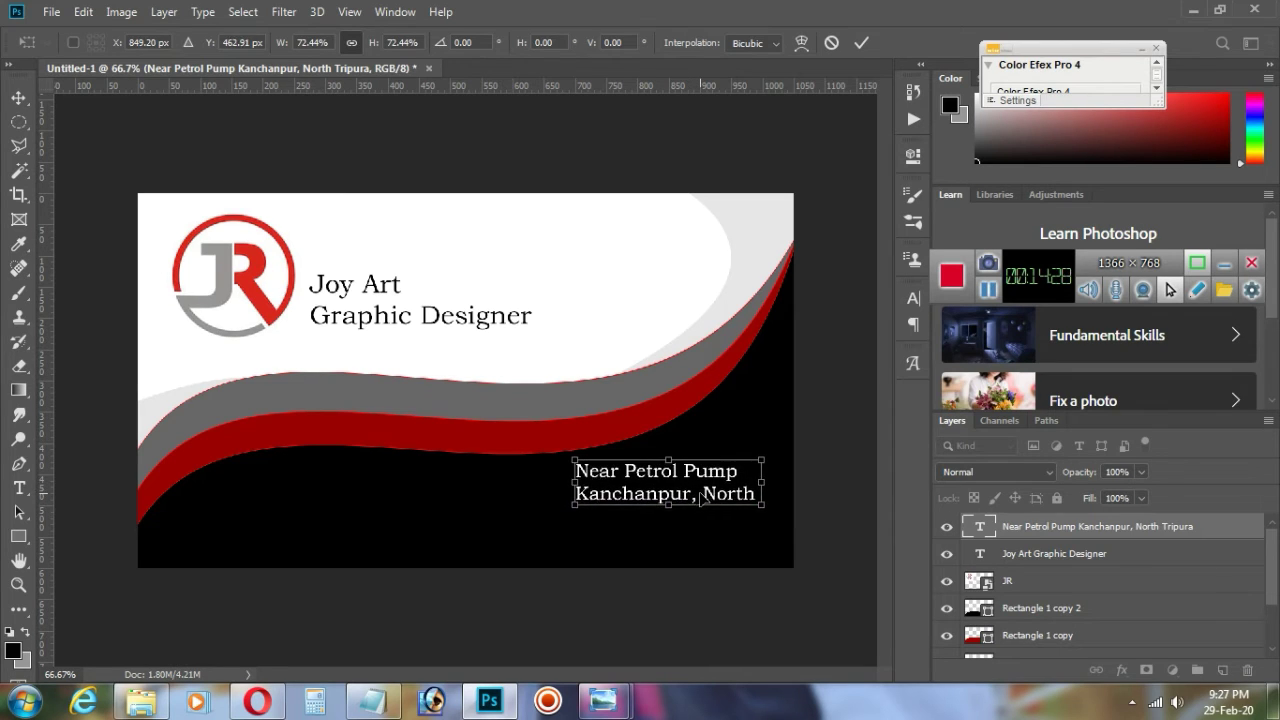
key("Return")
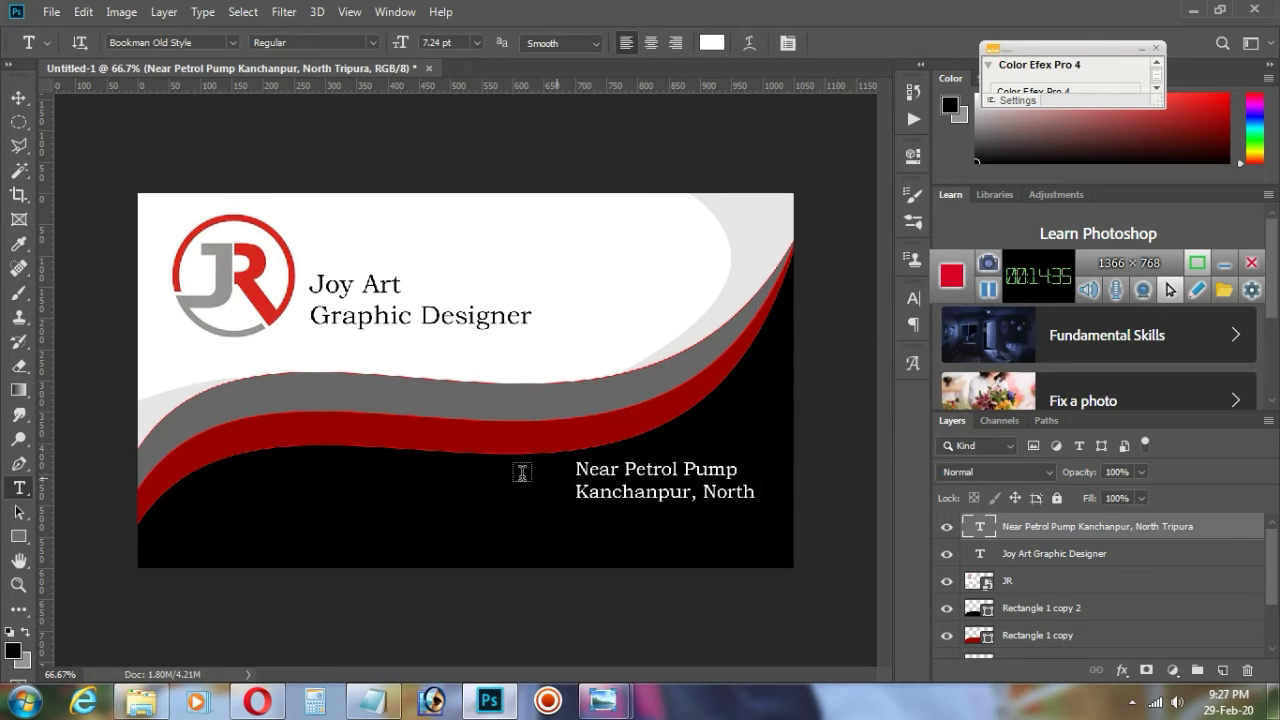
left_click(51, 12)
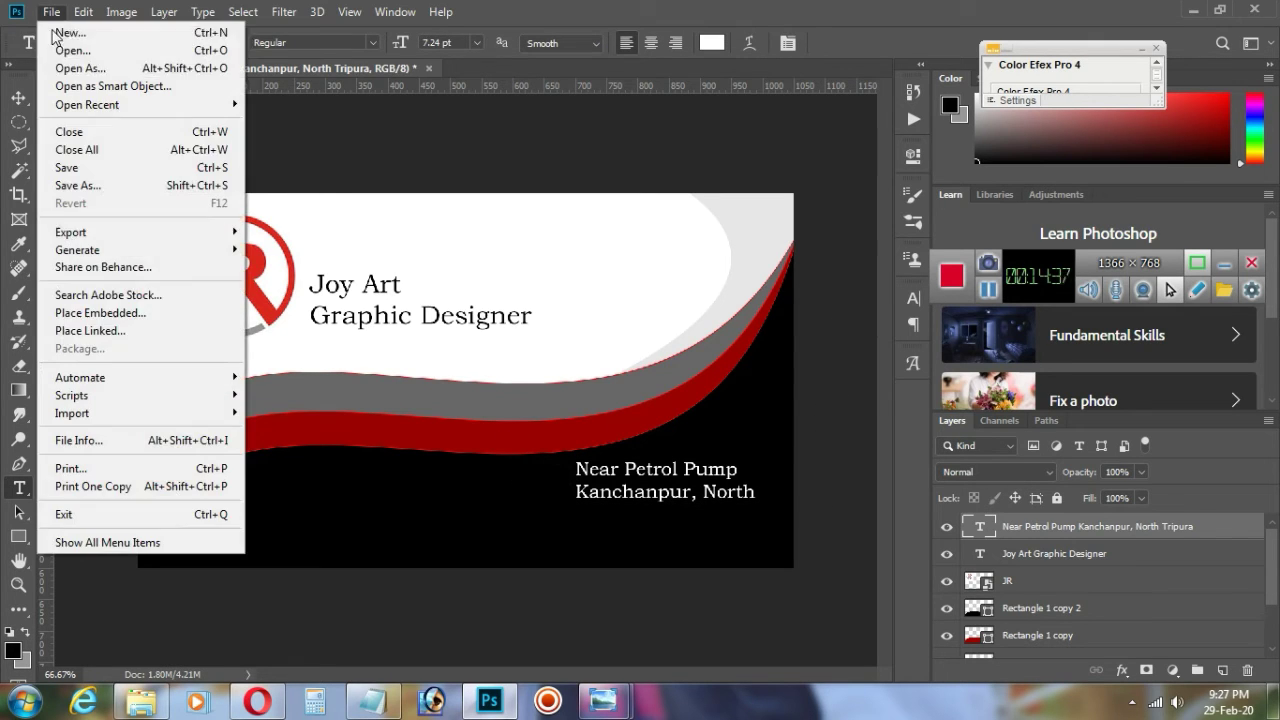
left_click(100, 313)
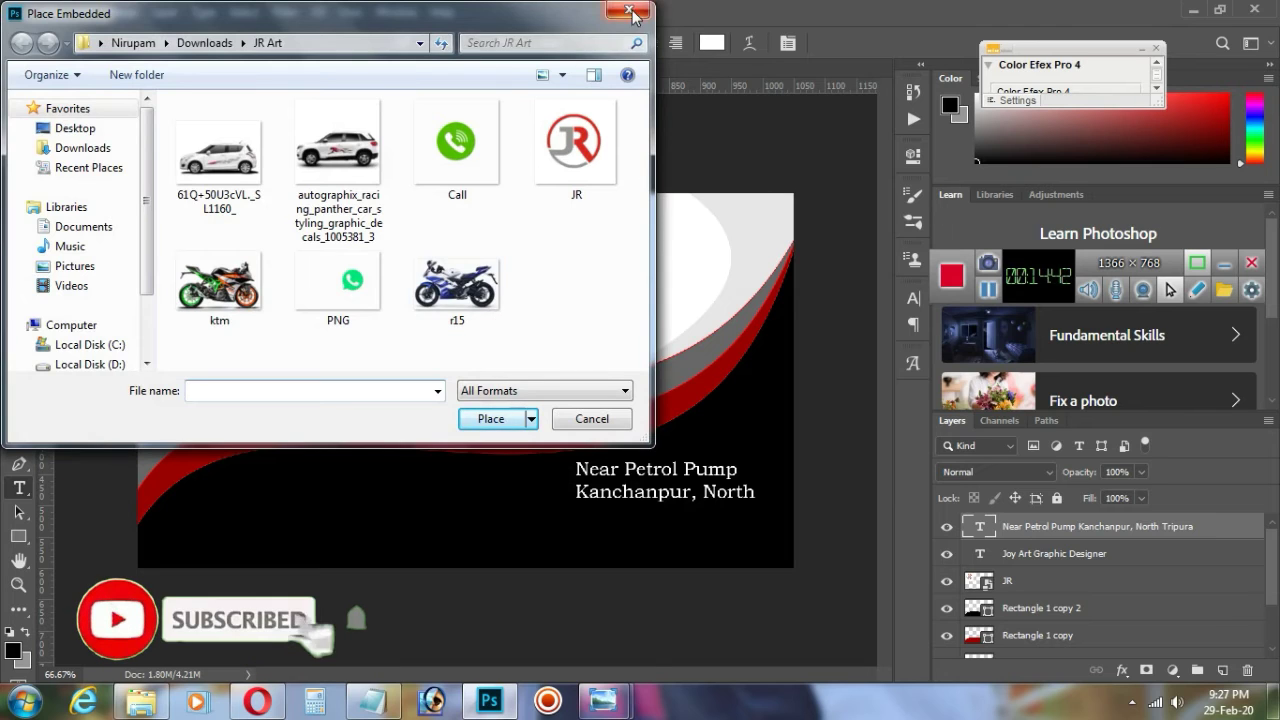
key("Escape")
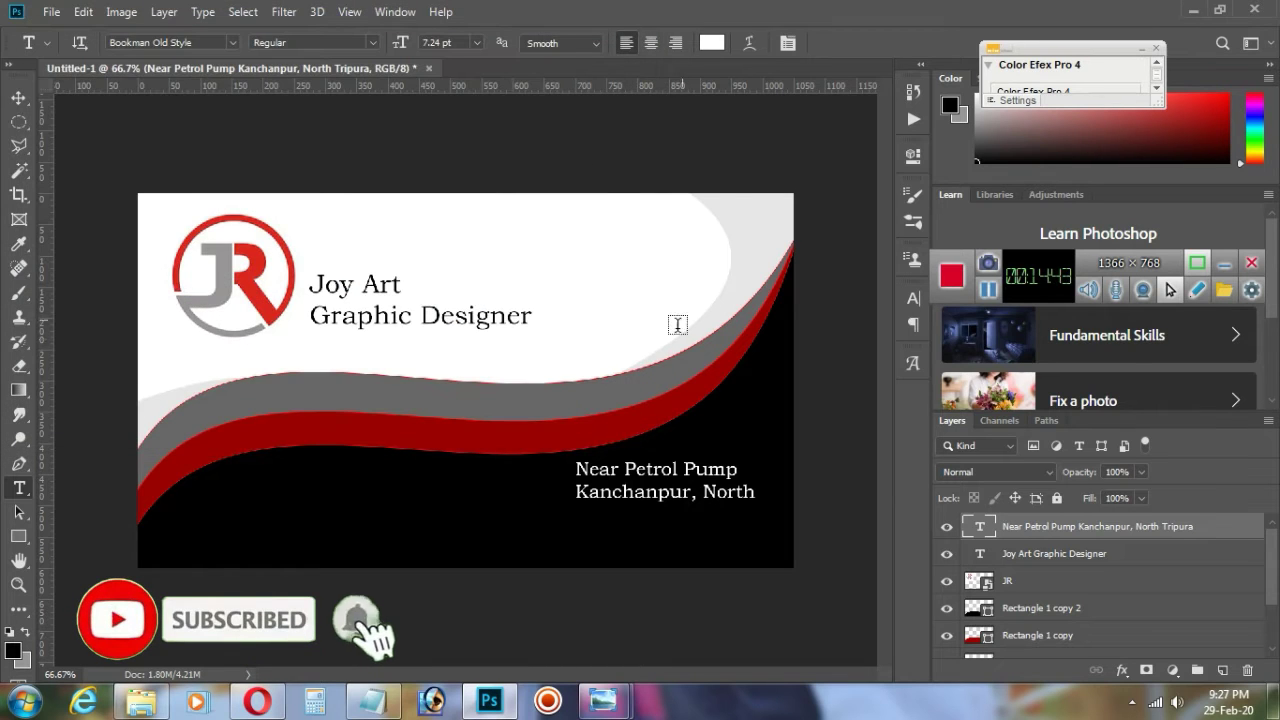
Step: Move the name and job title text straight up beside the upper half of the logo
left_click(1043, 555)
left_click(19, 97)
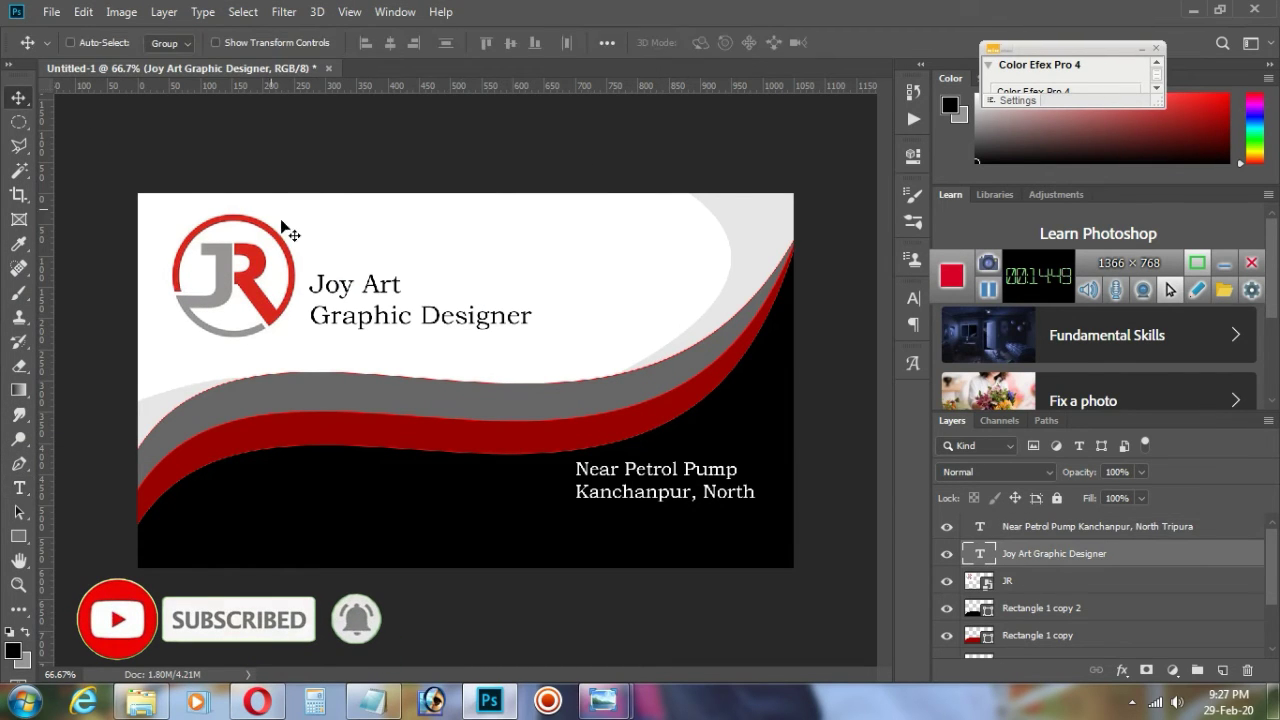
left_click_drag(384, 294, 384, 243)
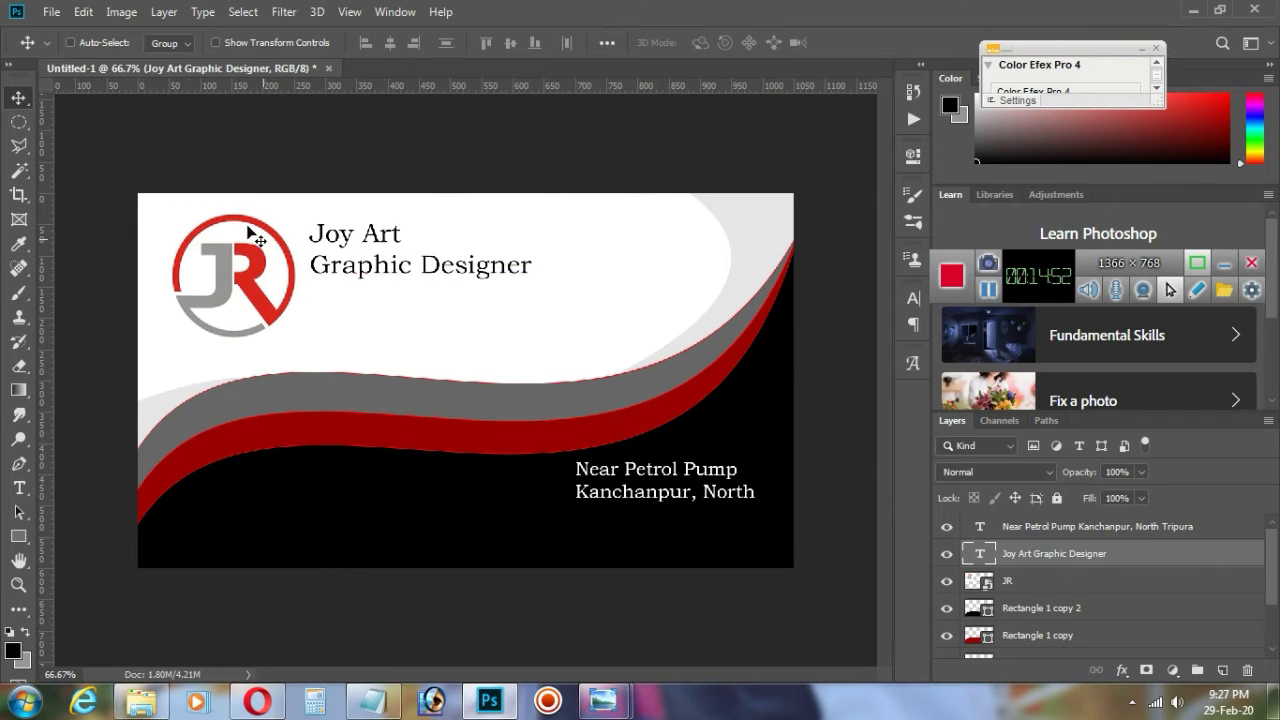
Step: Place the white car image 61Q+50U3cVL._SL1160_ on the card as an embedded object
left_click(52, 14)
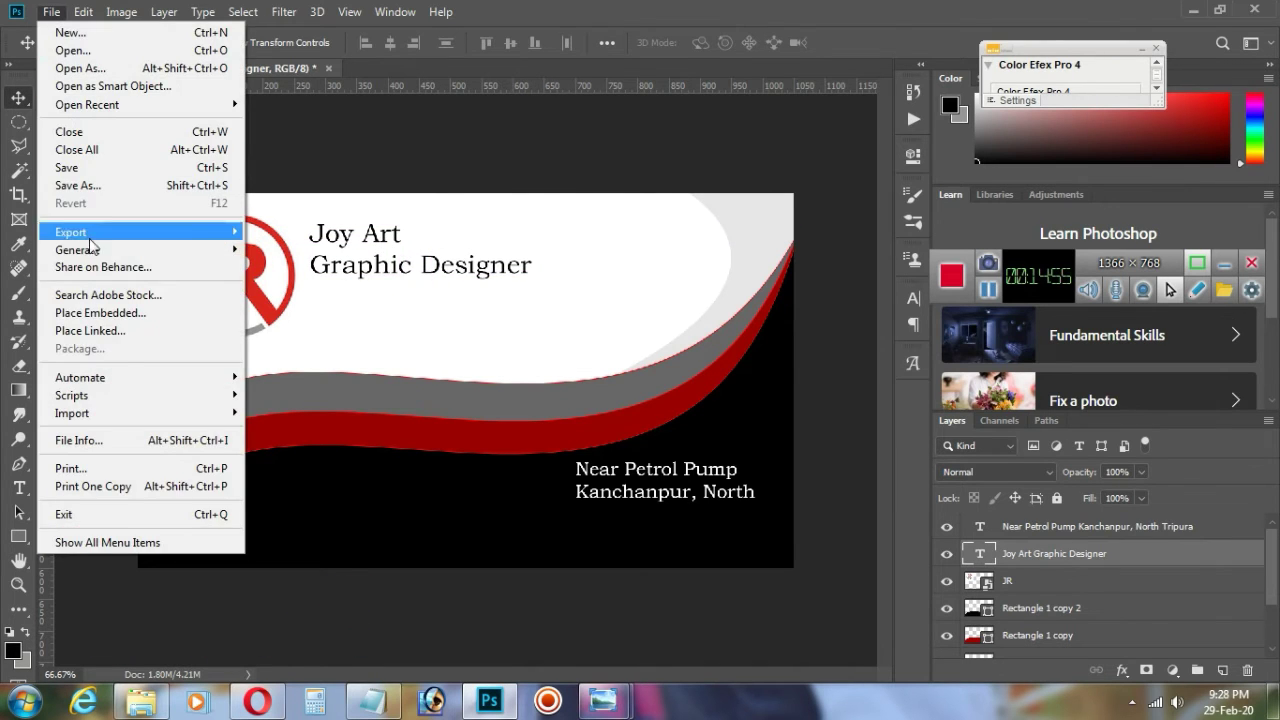
left_click(105, 315)
double_click(228, 158)
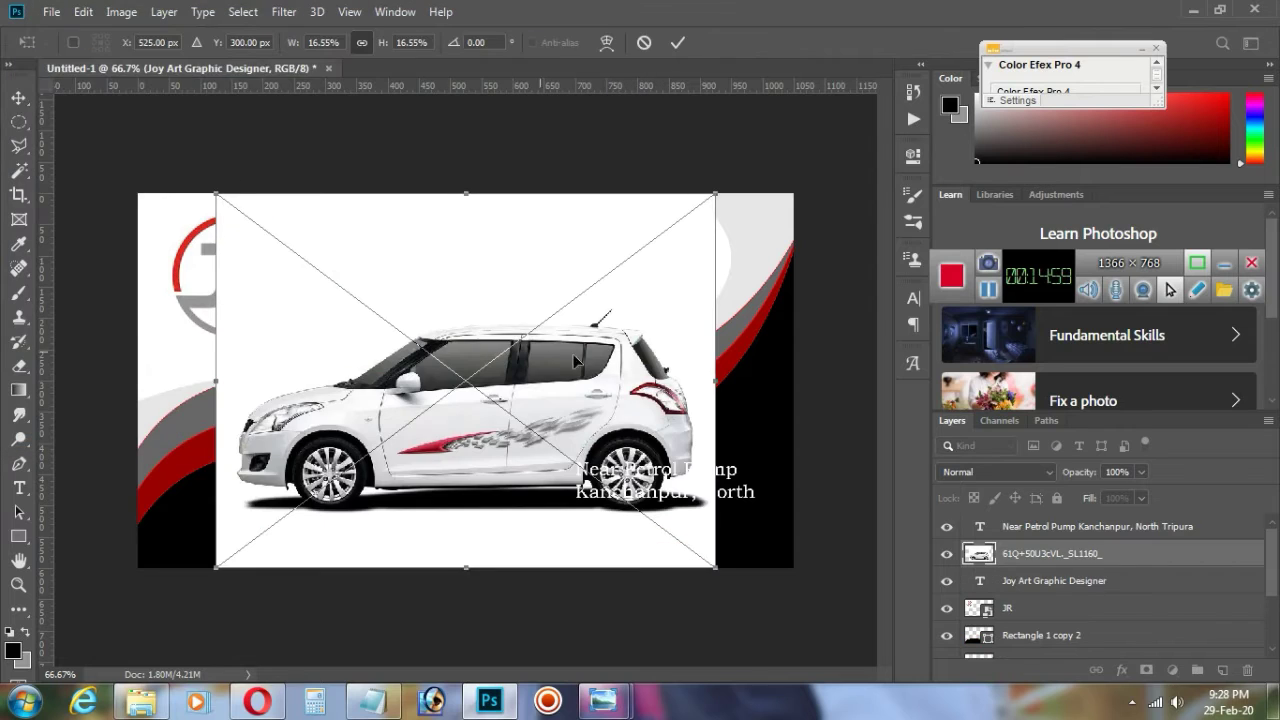
Step: Scale the placed white car to about 3.8% and move it below the job title, beside the logo
left_click_drag(714, 178, 353, 526)
left_click_drag(319, 488, 401, 285)
right_click(388, 323)
left_click(444, 551)
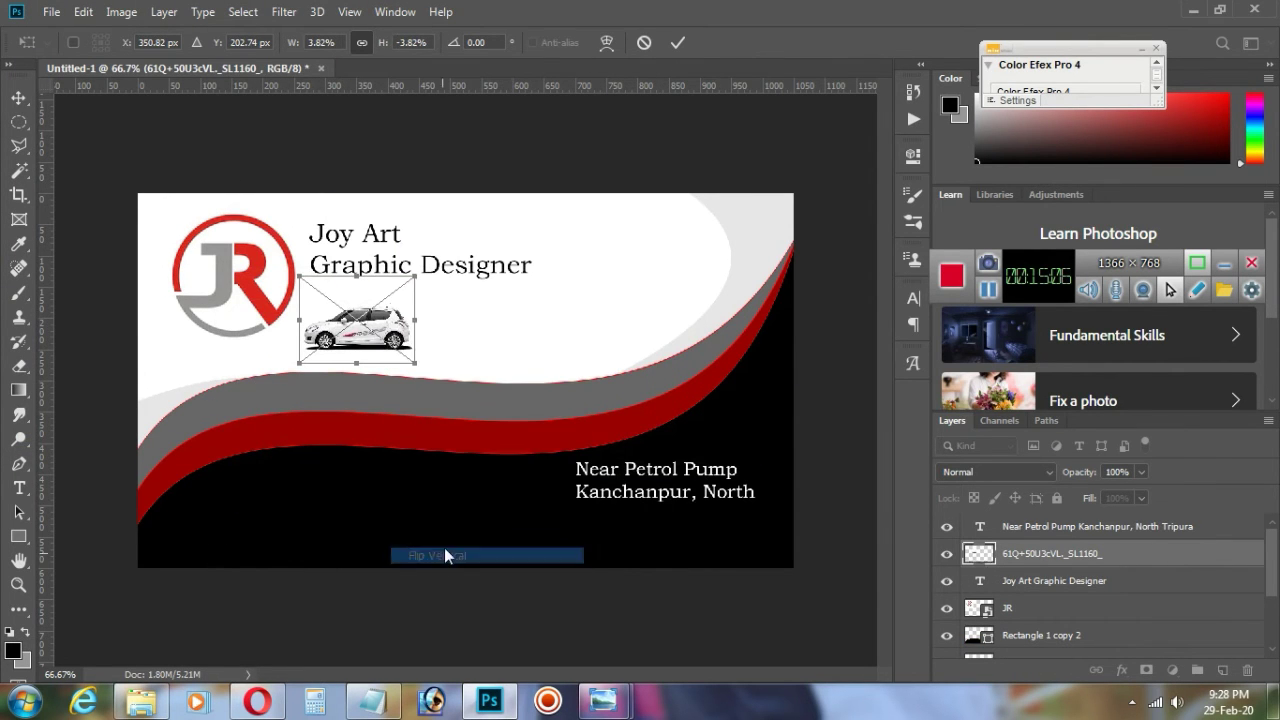
right_click(399, 334)
left_click(440, 565)
Step: Flip the white car horizontally, reduce it to about 3.4% and commit the placement
right_click(390, 327)
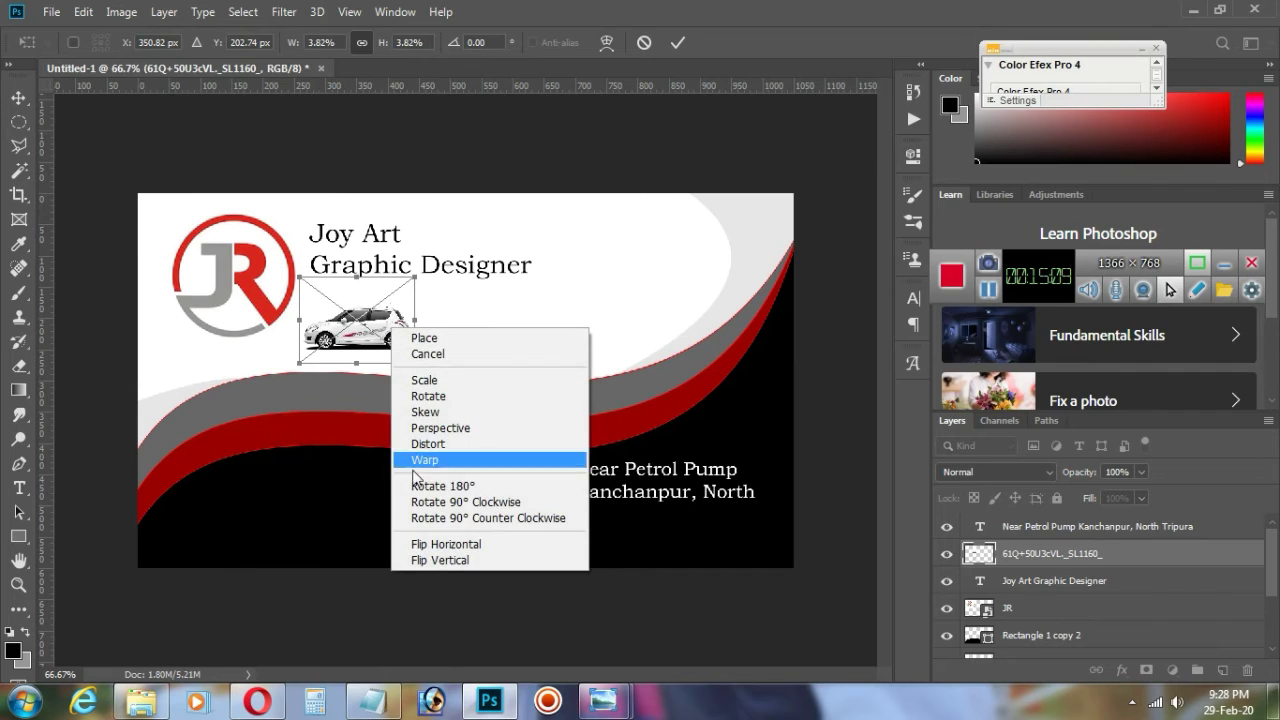
left_click(440, 549)
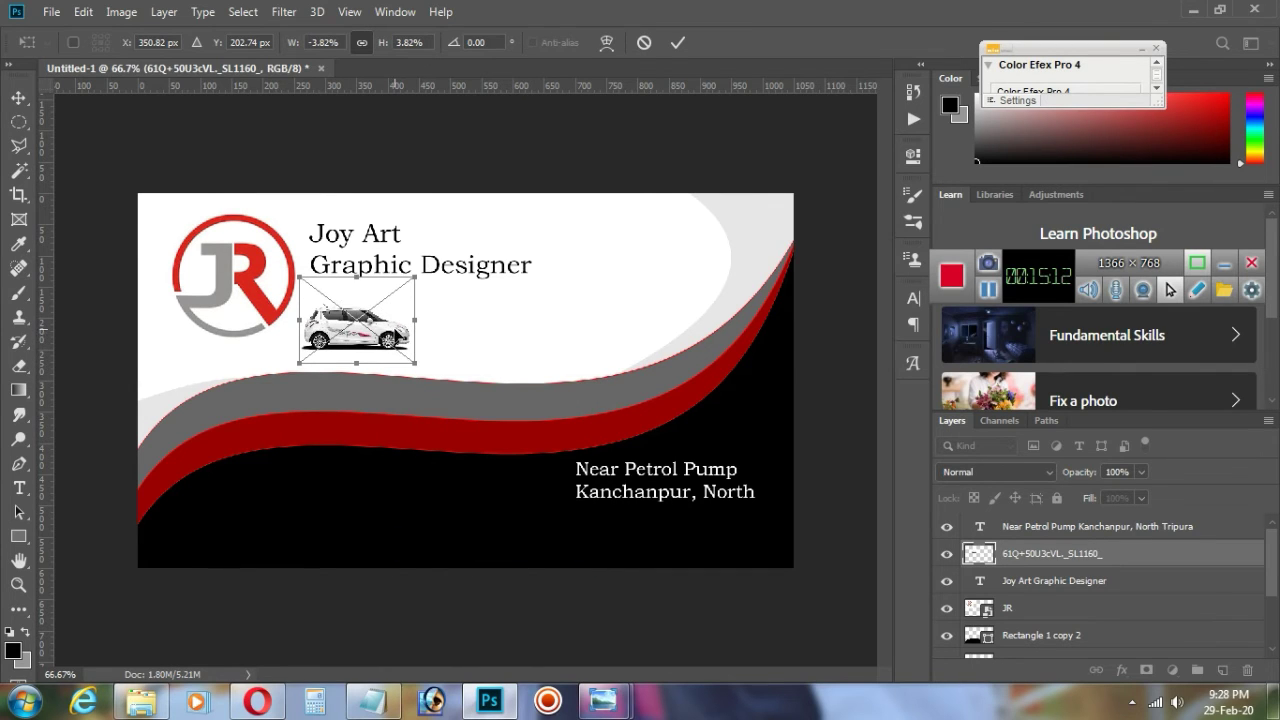
left_click_drag(396, 331, 396, 319)
left_click_drag(409, 268, 403, 277)
key("Down")
key("Down")
key("Down")
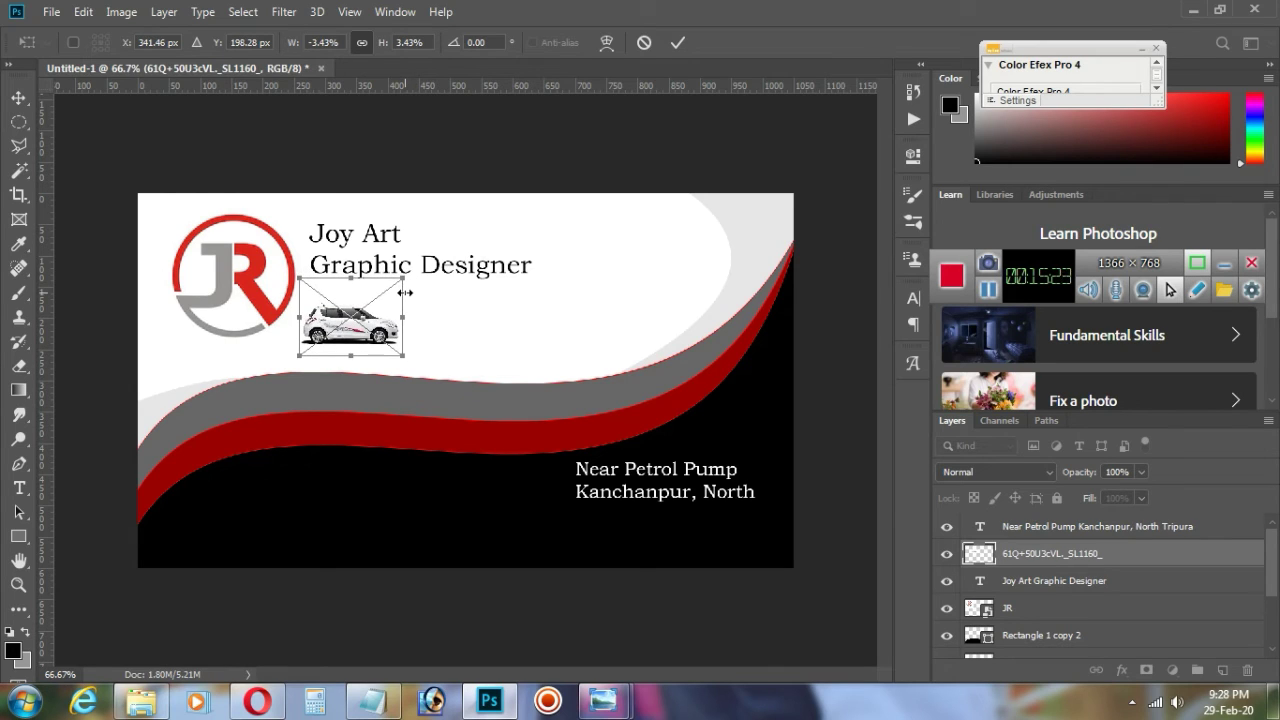
left_click(678, 42)
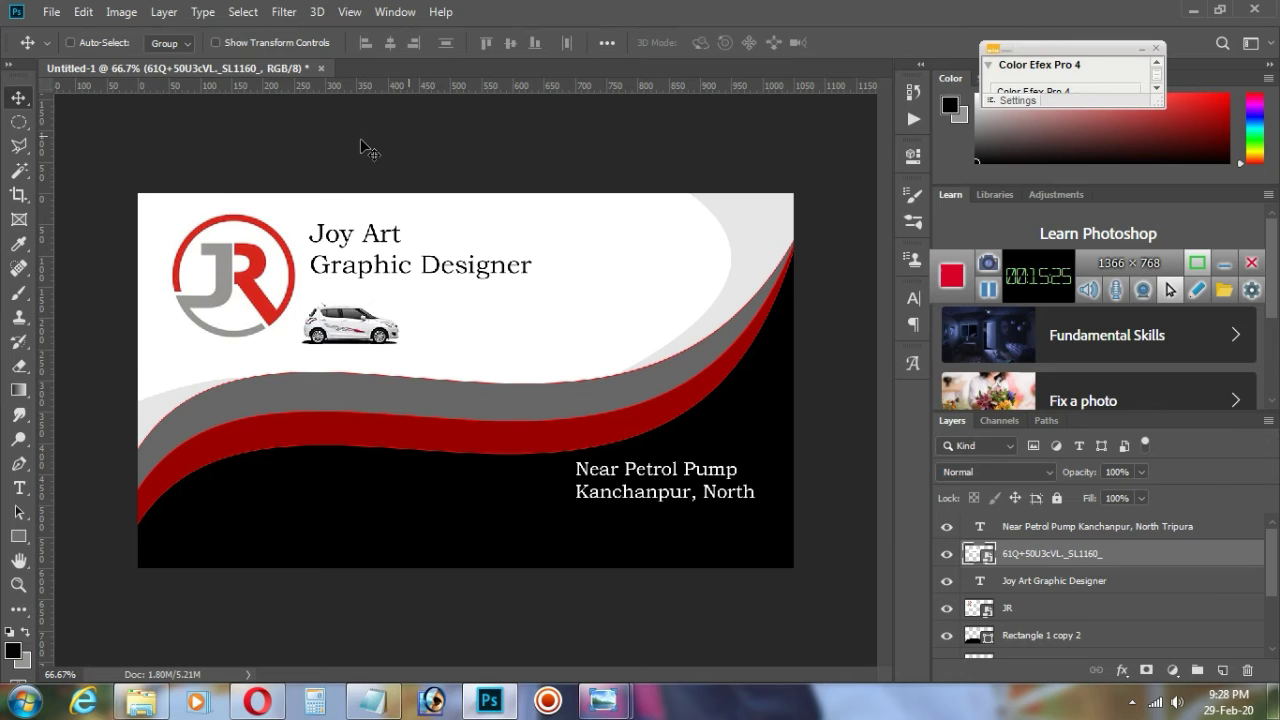
Step: Place the car image autographix_racing_panther_car_styling_graphic_decals_1005381_3 as an embedded object, scaled to about 9%, beside the first car
left_click(51, 12)
left_click(100, 308)
double_click(333, 145)
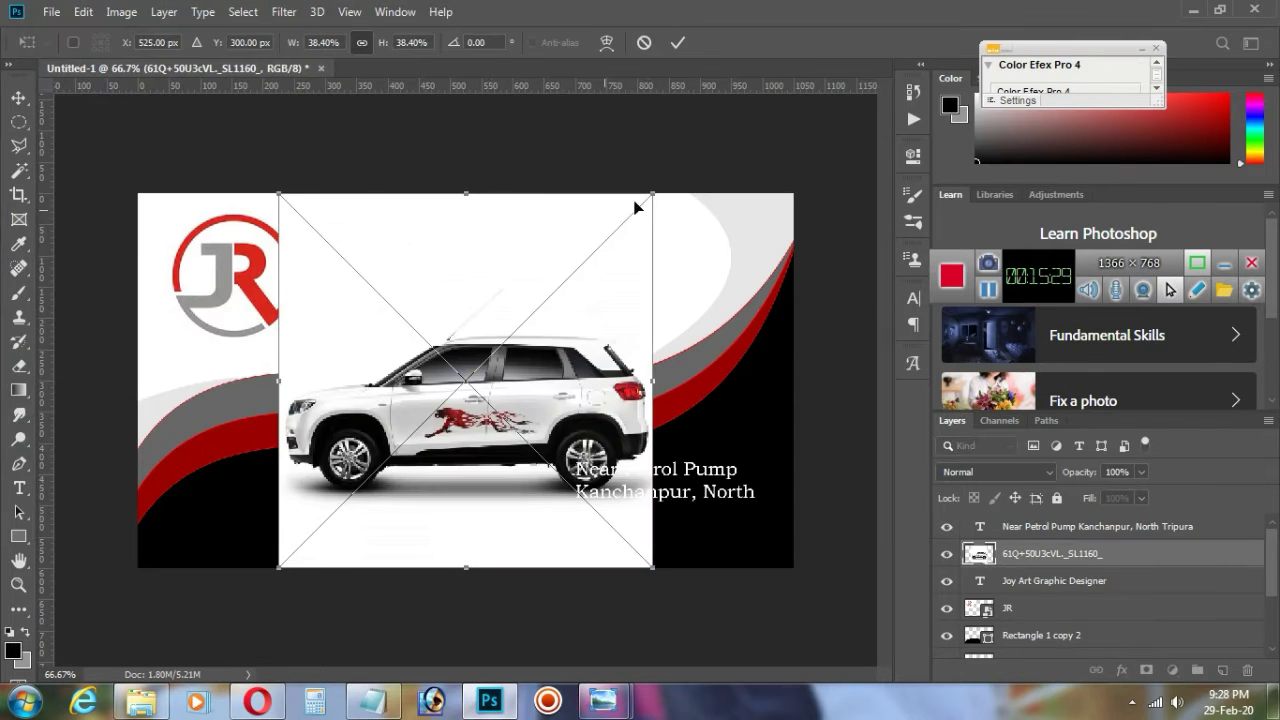
left_click_drag(636, 206, 496, 322)
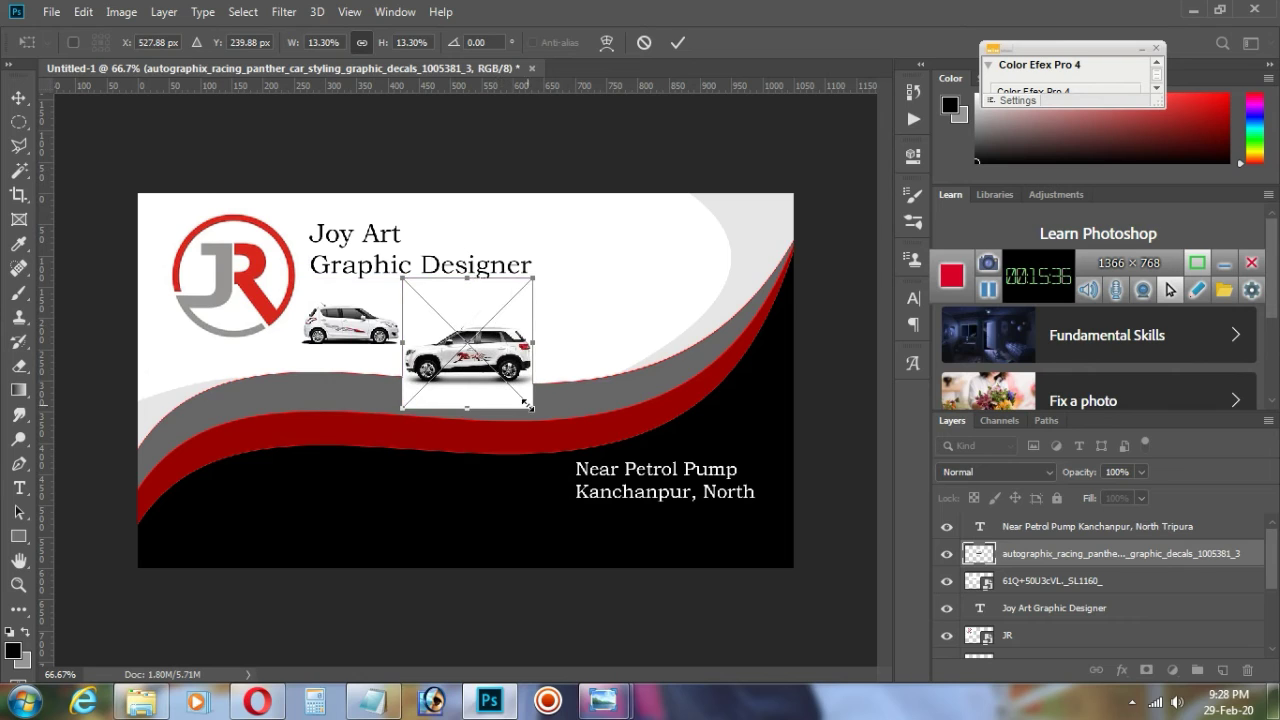
left_click_drag(524, 401, 501, 325)
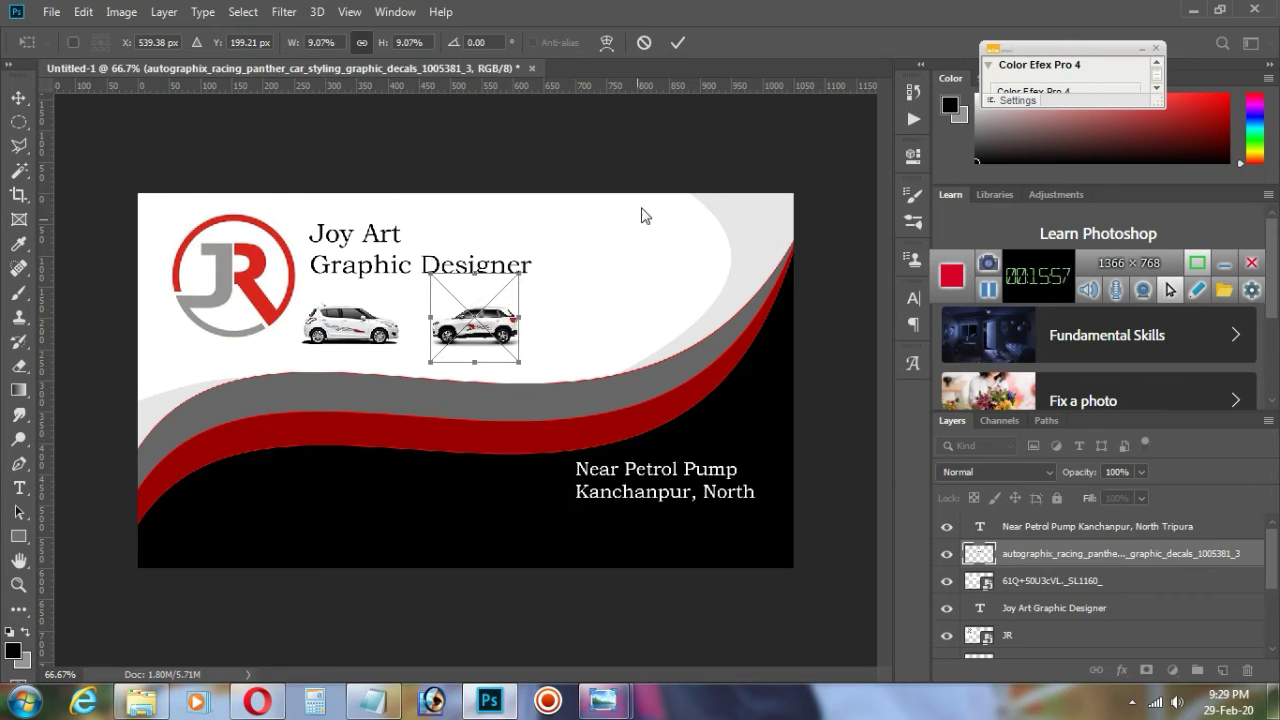
left_click(681, 44)
Step: Shift the second car slightly closer to the first and move the first car down a little
left_click(986, 577)
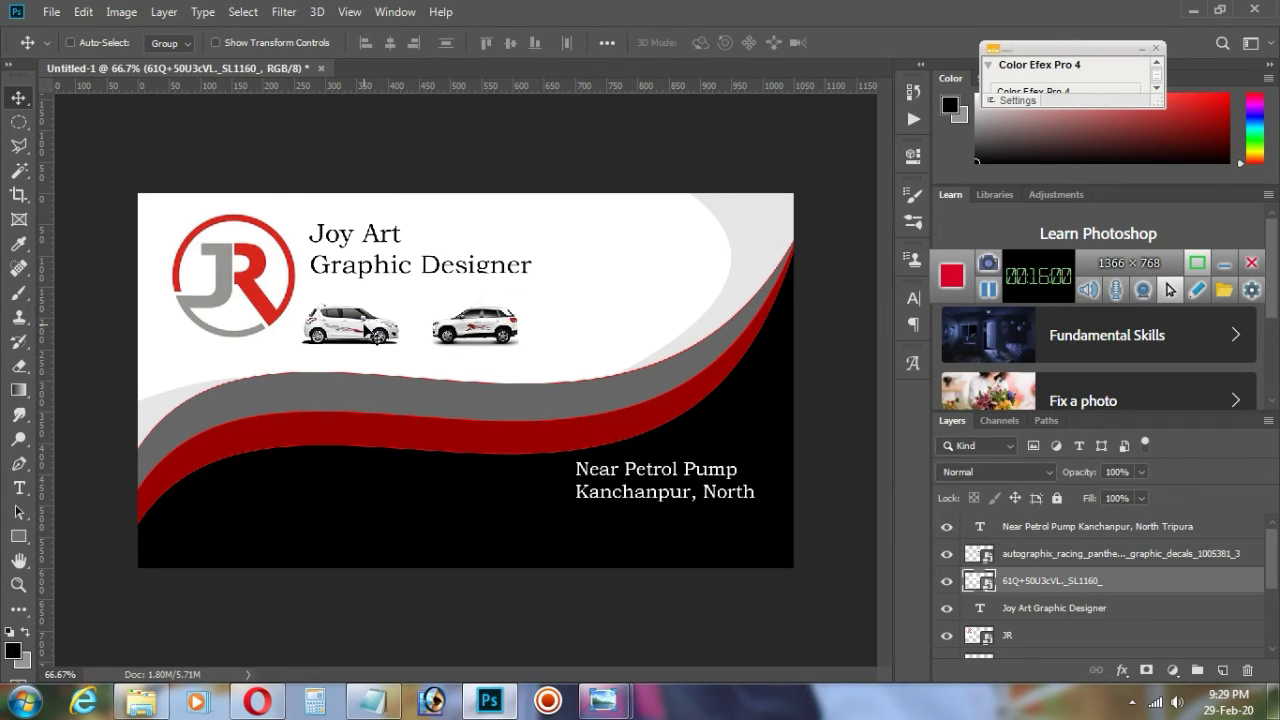
left_click_drag(366, 331, 364, 331)
left_click(1000, 553)
left_click_drag(478, 329, 469, 330)
left_click(1050, 581)
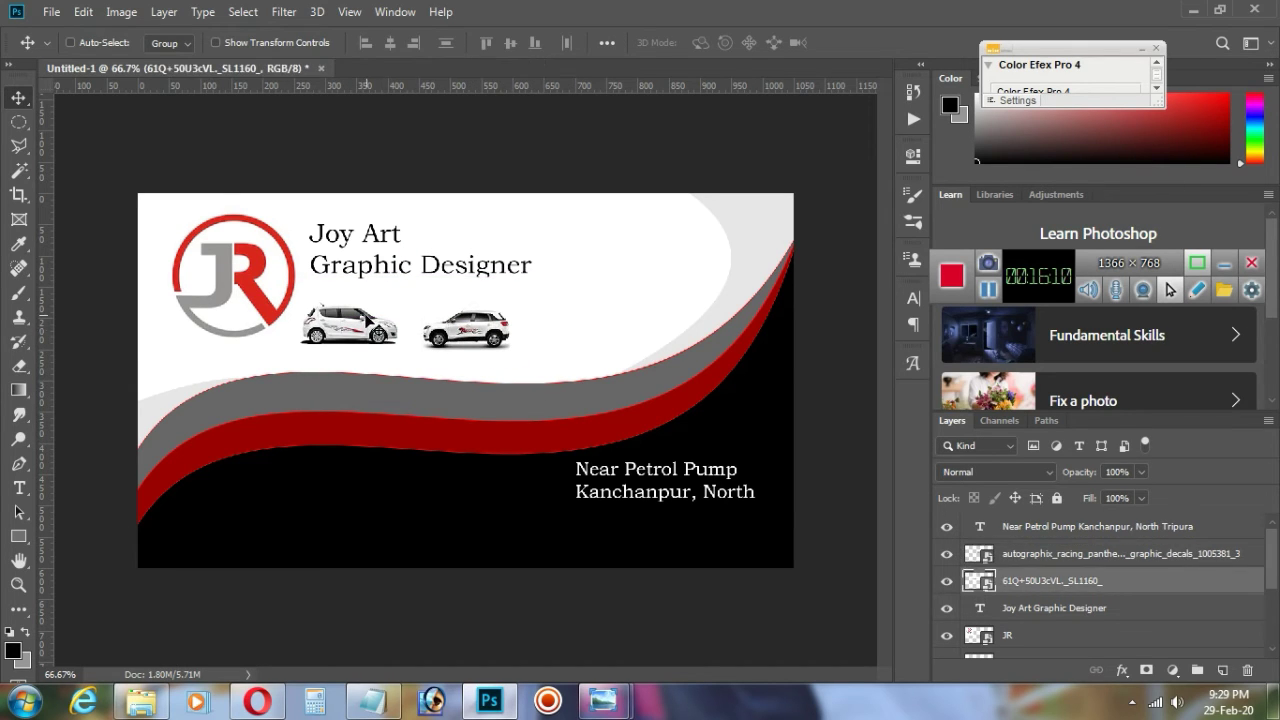
mouse_move(366, 317)
left_mouse_down()
mouse_move(368, 343)
mouse_move(362, 327)
left_mouse_up()
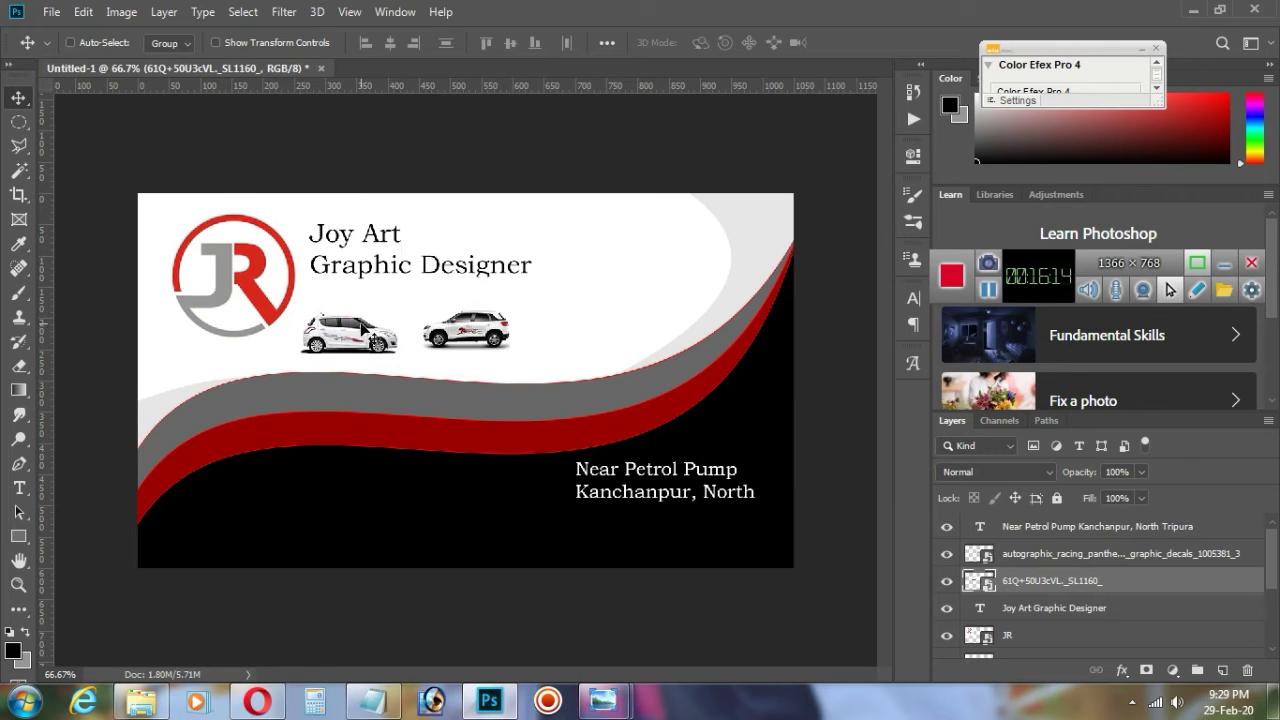
Step: Nudge the second car down level with the first and enlarge it slightly
left_click(1059, 555)
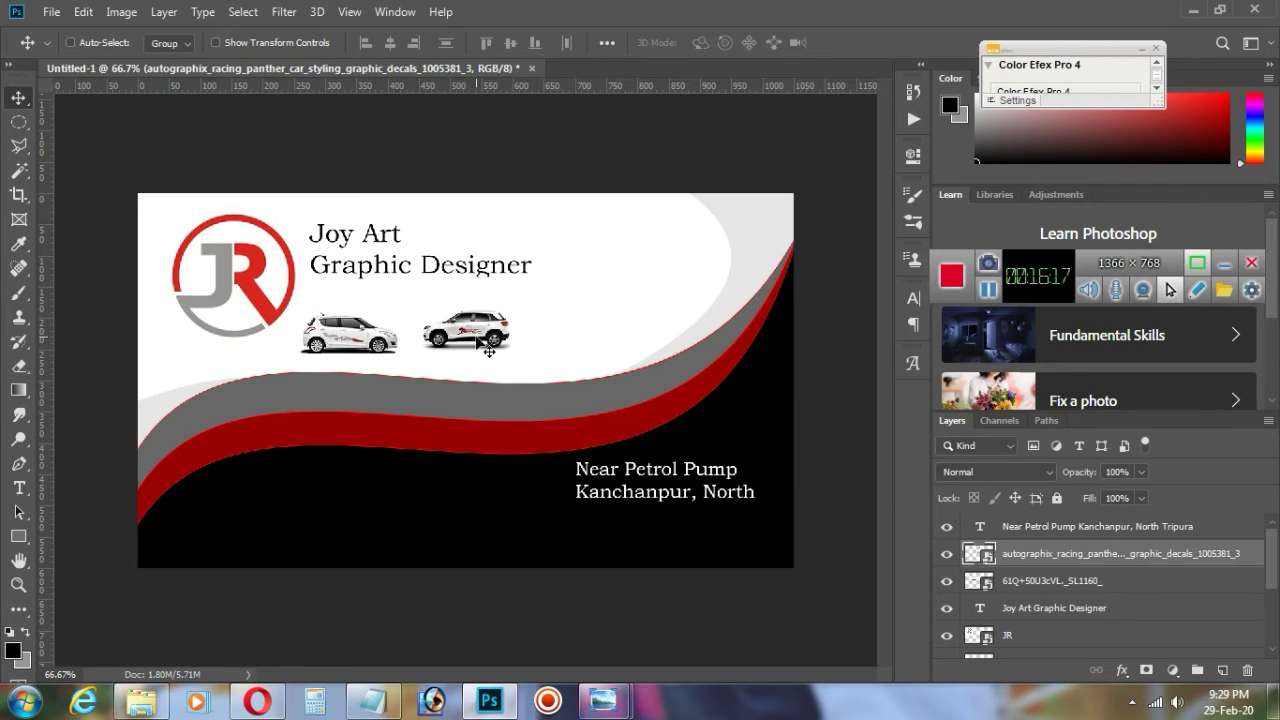
key("Down")
key("Down")
key("Down")
key("Down")
key("Down")
key("Down")
key("Down")
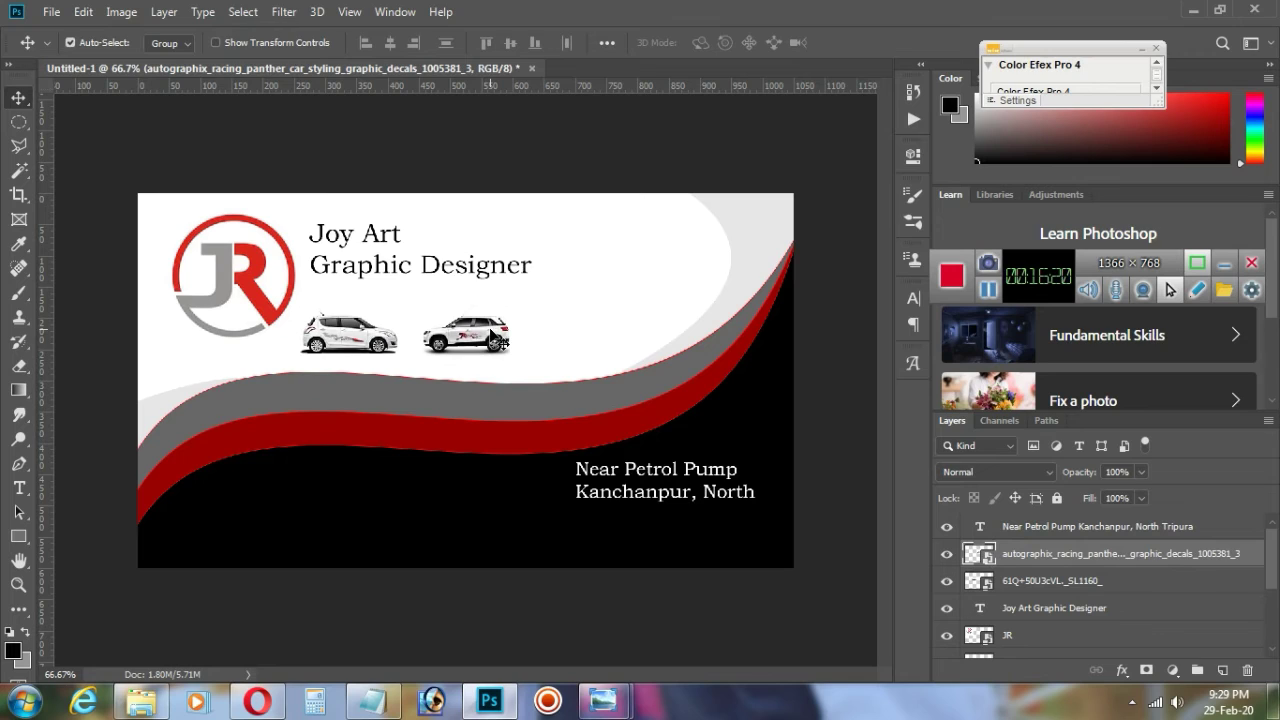
key("ctrl+t")
left_click_drag(511, 283, 516, 277)
left_click(676, 43)
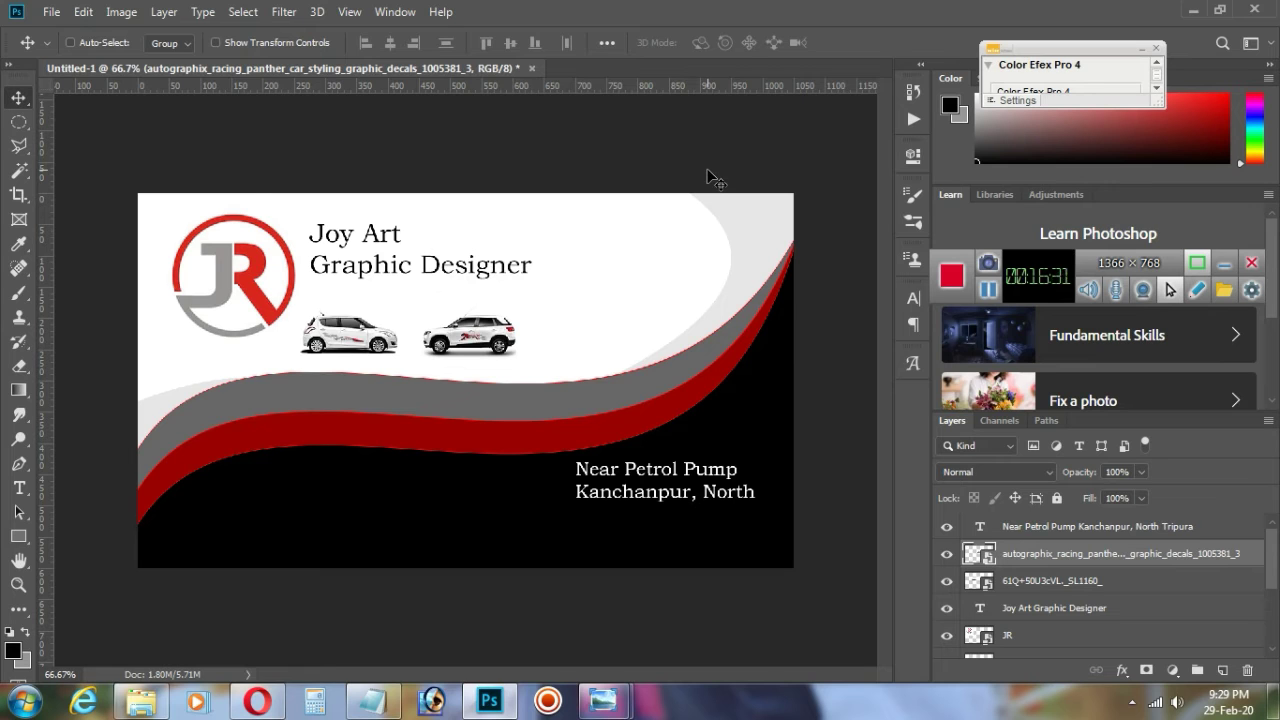
Step: Place the ktm motorcycle image as an embedded object, scaled to about 2.3%, directly beside the second car
left_click(51, 12)
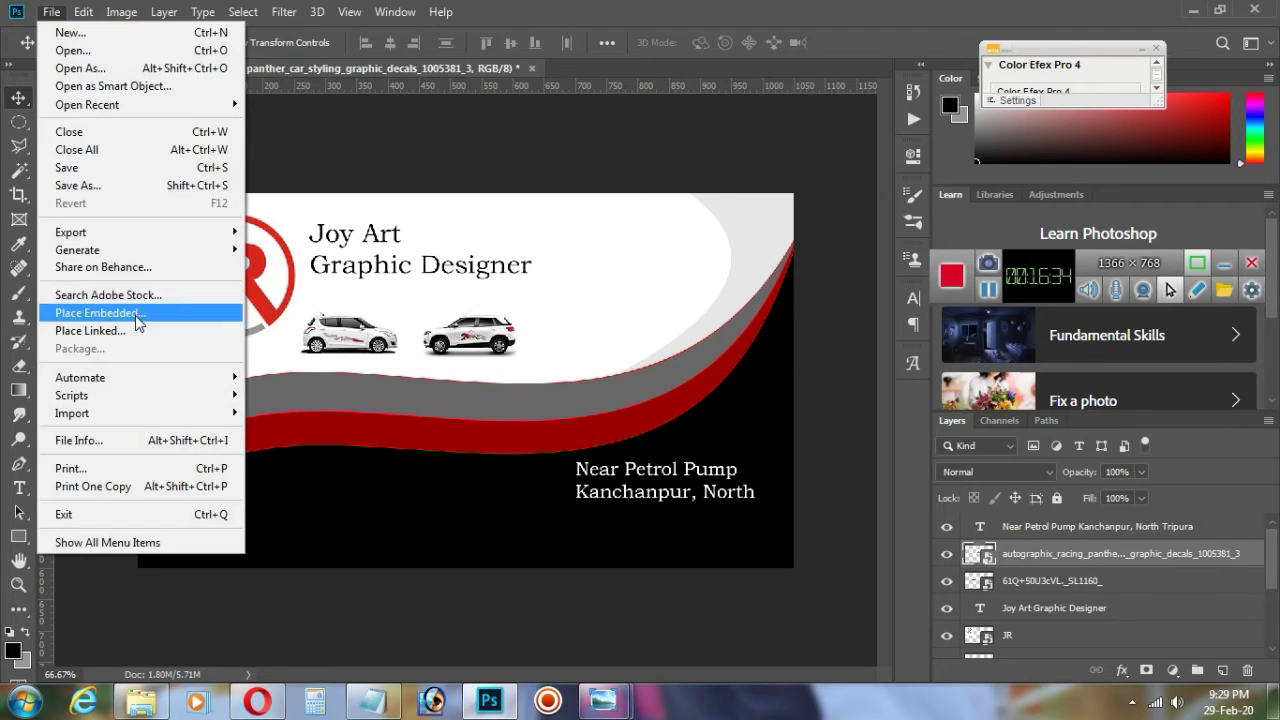
left_click(110, 234)
double_click(219, 285)
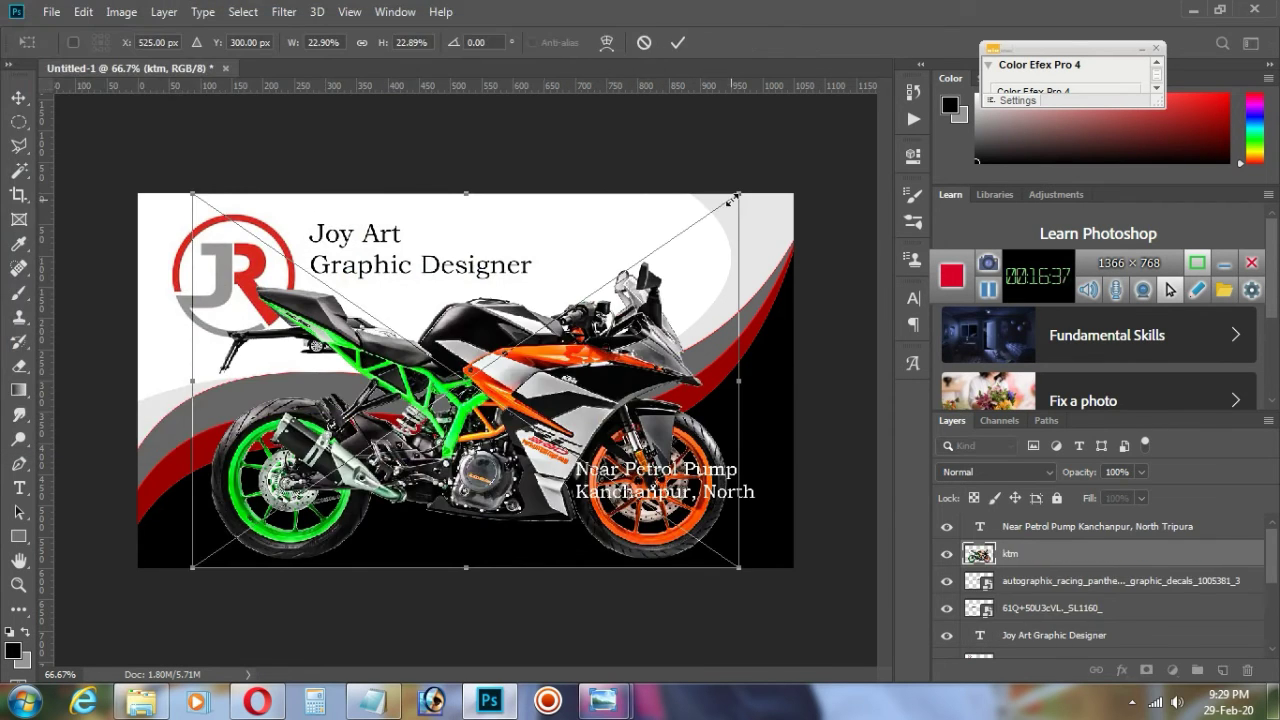
mouse_move(554, 320)
left_mouse_down()
mouse_move(286, 506)
mouse_move(262, 538)
mouse_move(584, 346)
mouse_move(580, 305)
mouse_move(560, 338)
left_mouse_up()
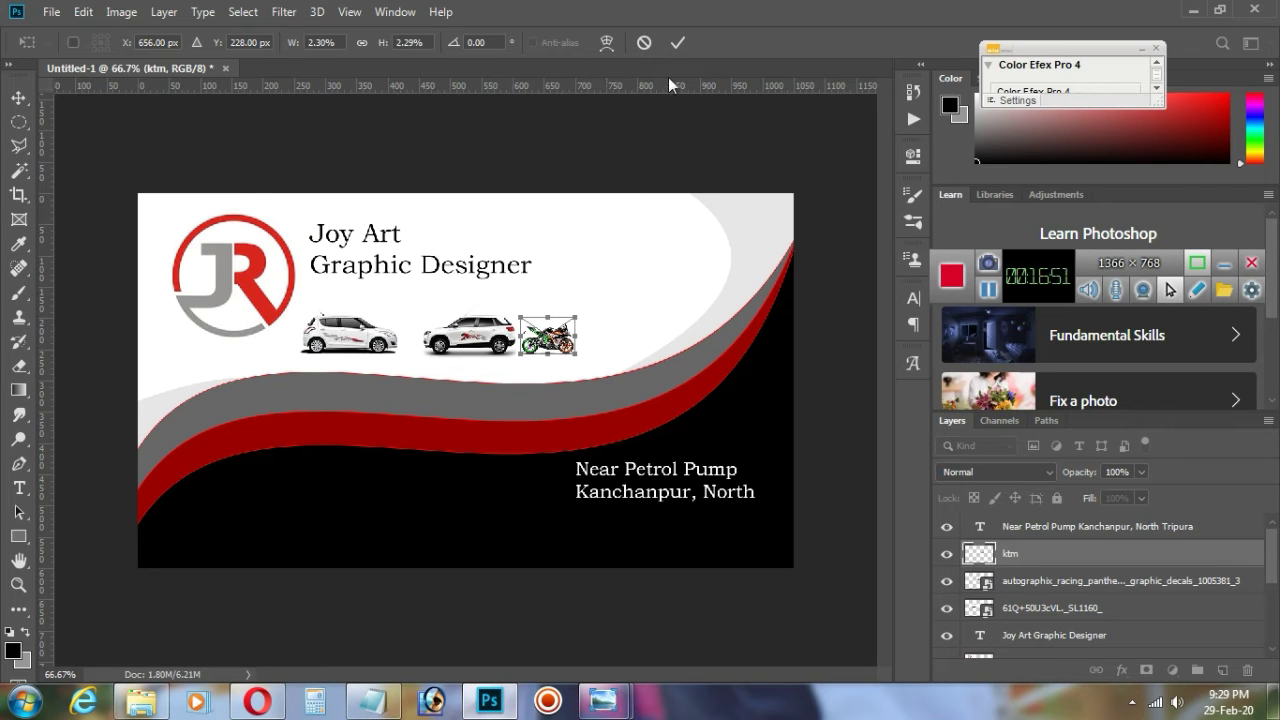
left_click(677, 42)
Step: Place the r15 motorcycle image as an embedded object and scale it to about 6.4% without rotation
left_click(52, 12)
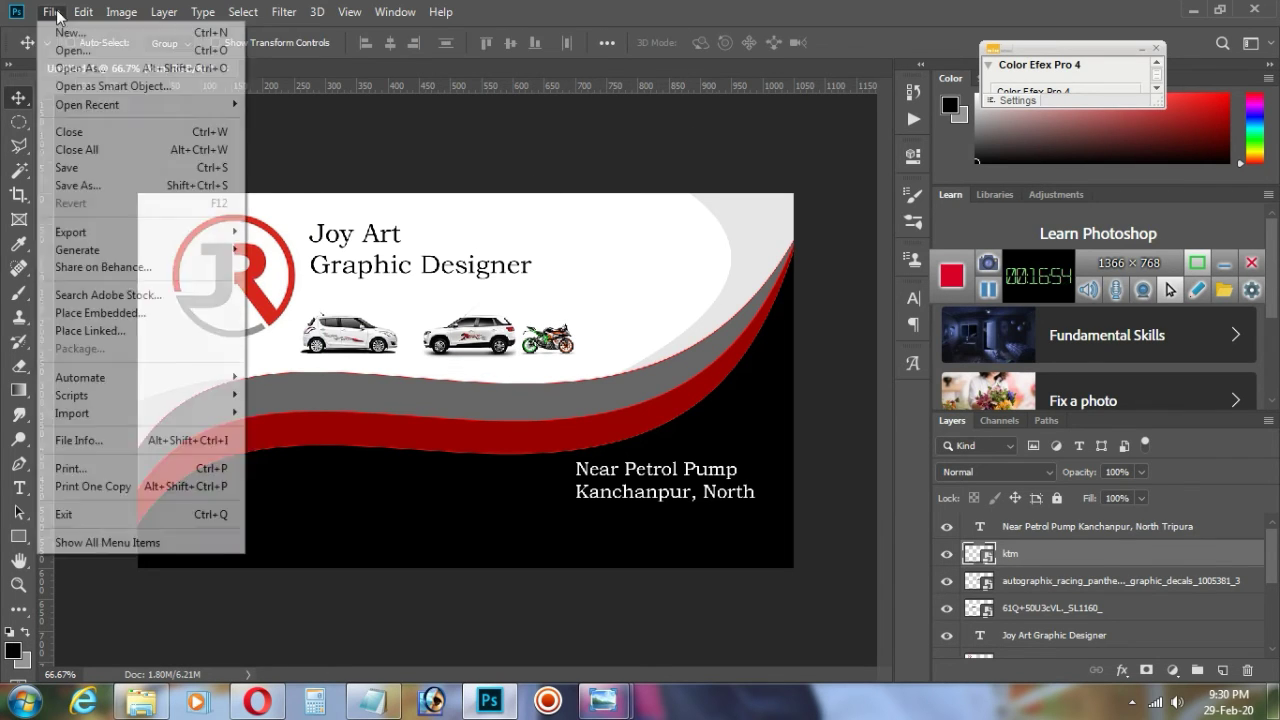
left_click(150, 313)
left_click(443, 277)
left_click(491, 417)
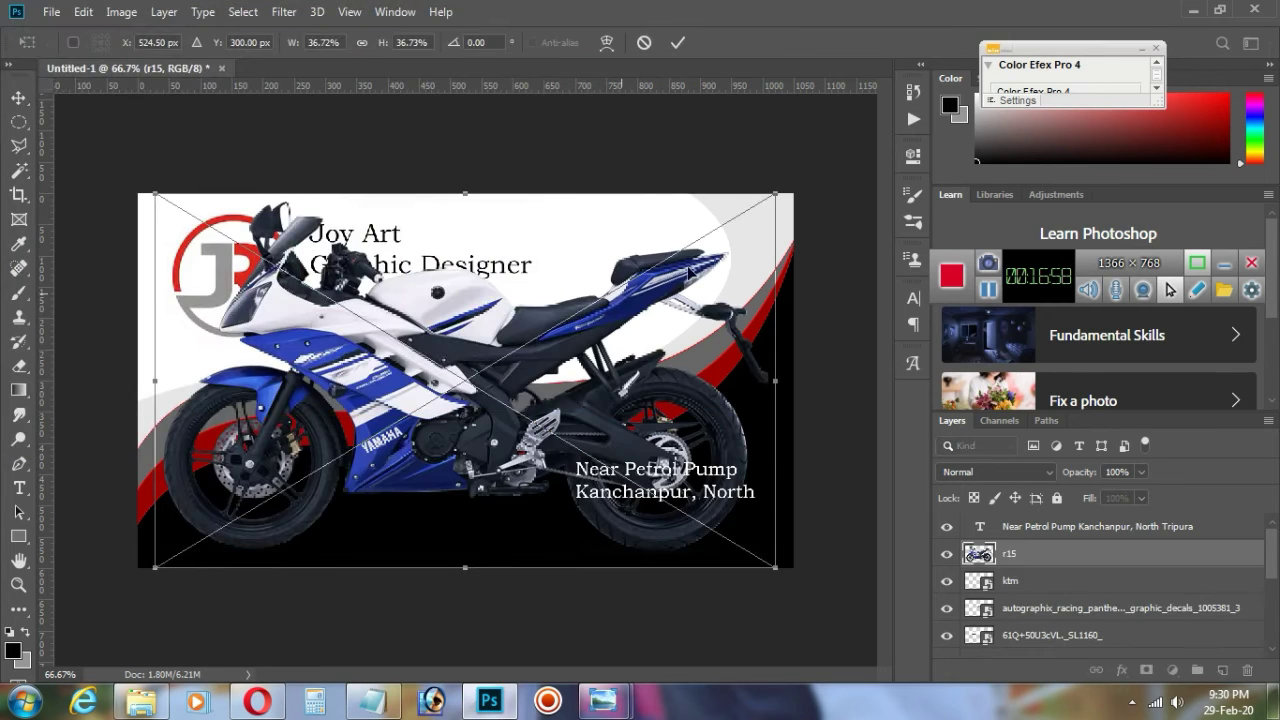
left_click_drag(775, 194, 243, 483)
left_click_drag(335, 512, 332, 501)
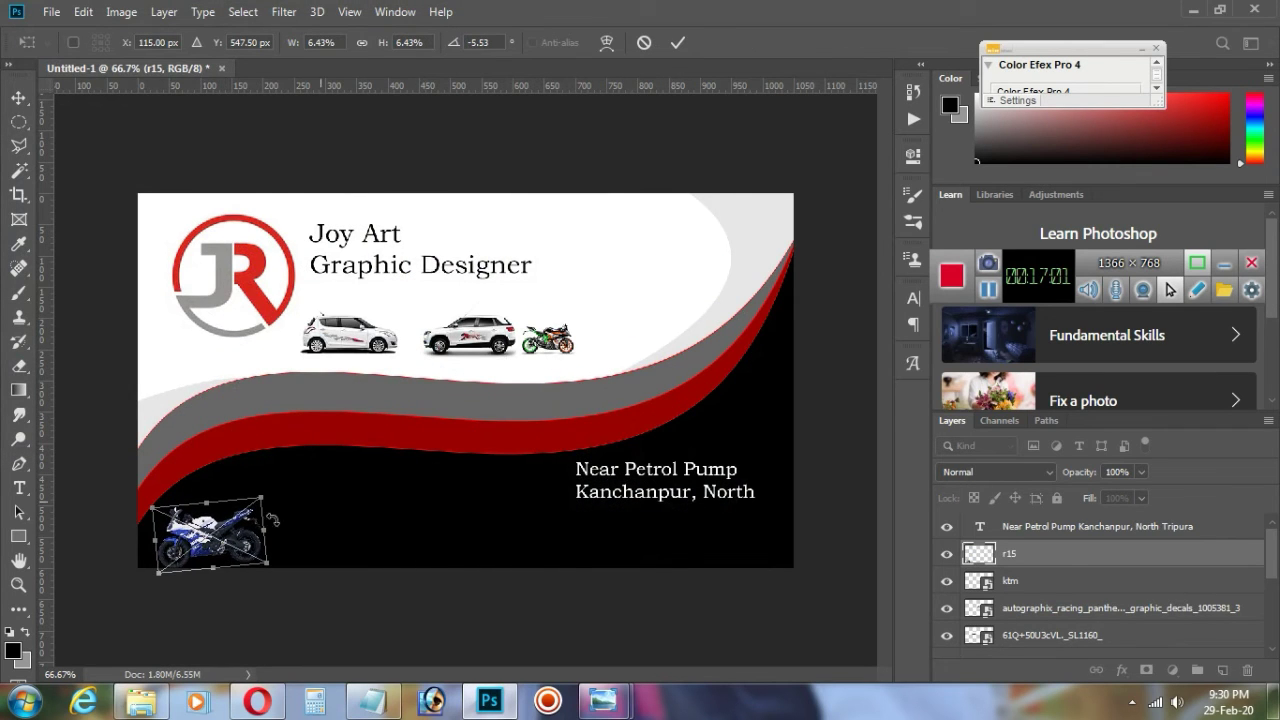
key("ctrl+z")
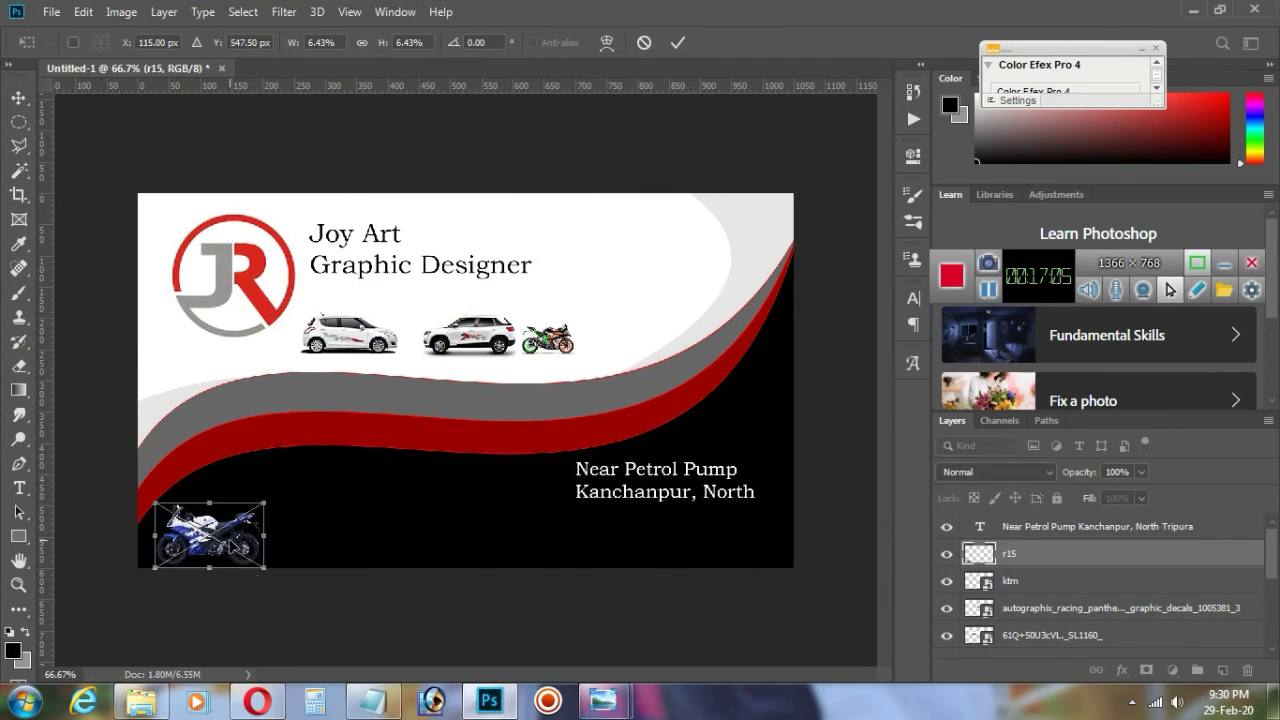
Step: Move the r15 motorcycle beside the ktm one, reduce it to about 3.4%, align it with the vehicle row and commit
left_click_drag(232, 545, 635, 321)
key("Up")
key("Up")
key("Up")
key("Right")
key("Right")
key("Right")
key("Right")
key("Right")
key("Right")
key("Right")
key("Right")
key("Right")
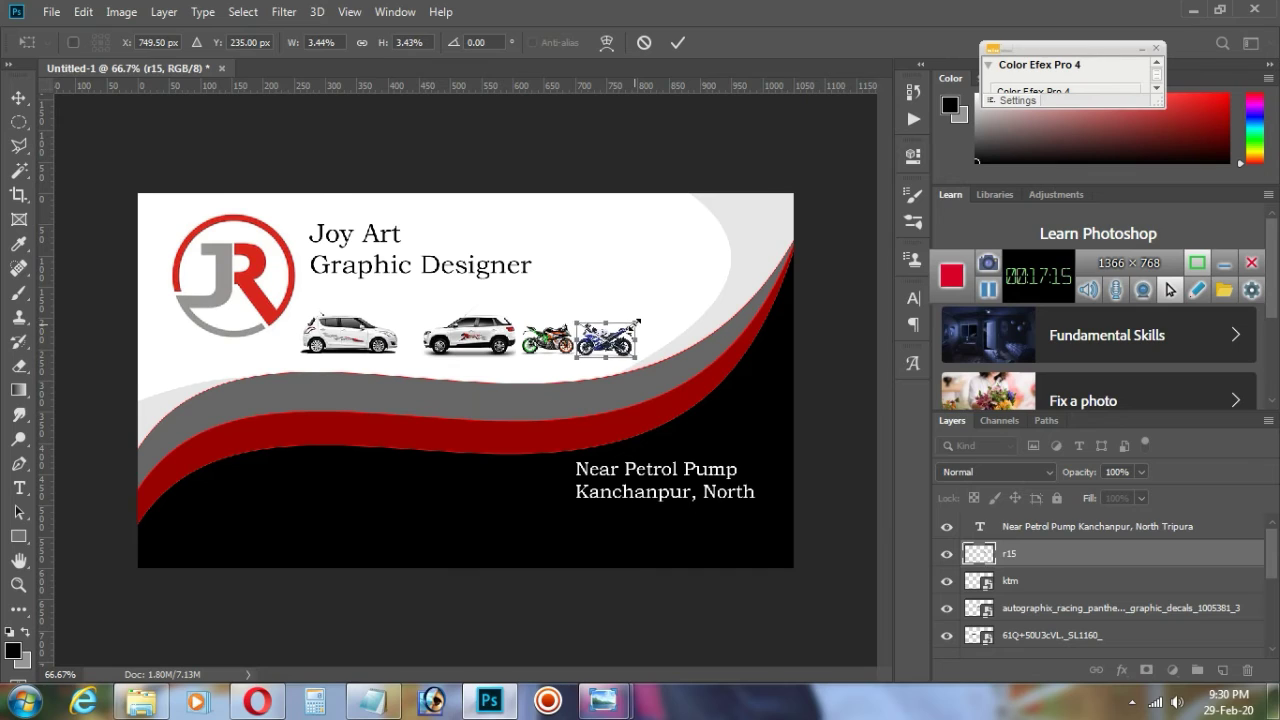
key("Up")
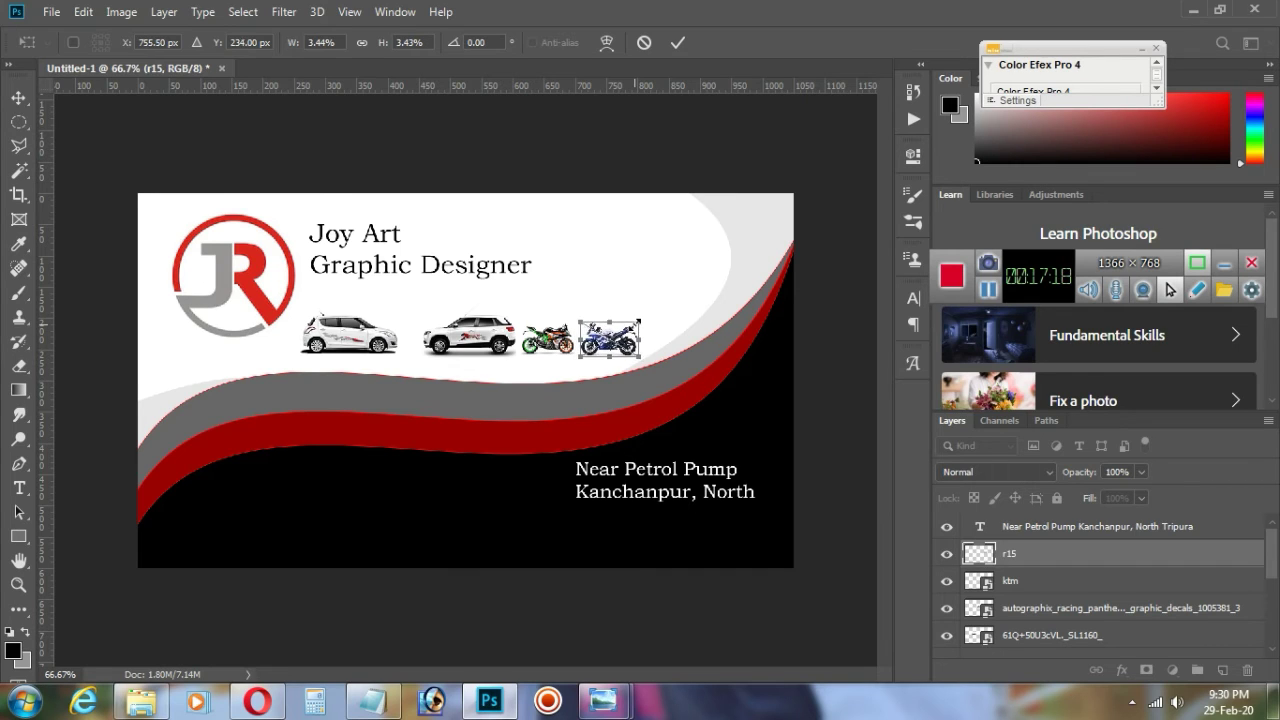
key("Return")
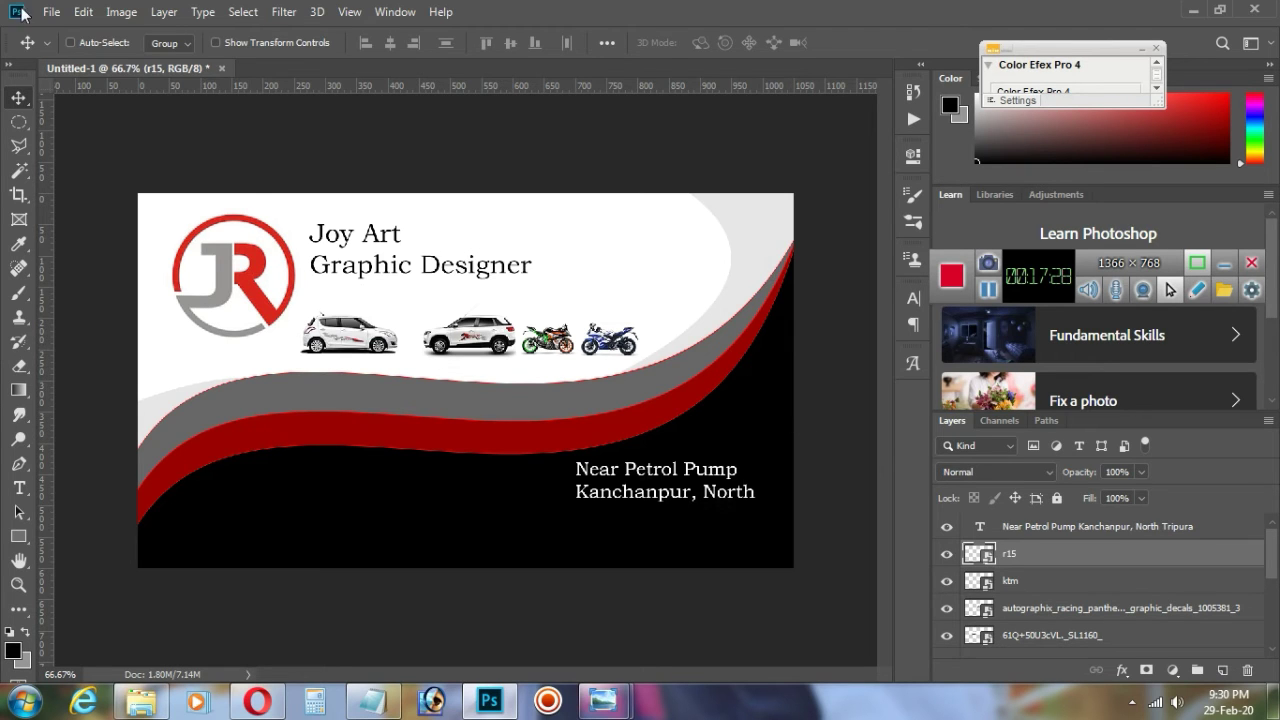
Step: Place the Call icon as an embedded object, scaled to about 4.2%, just below the start of the address text
left_click(50, 12)
left_click(100, 328)
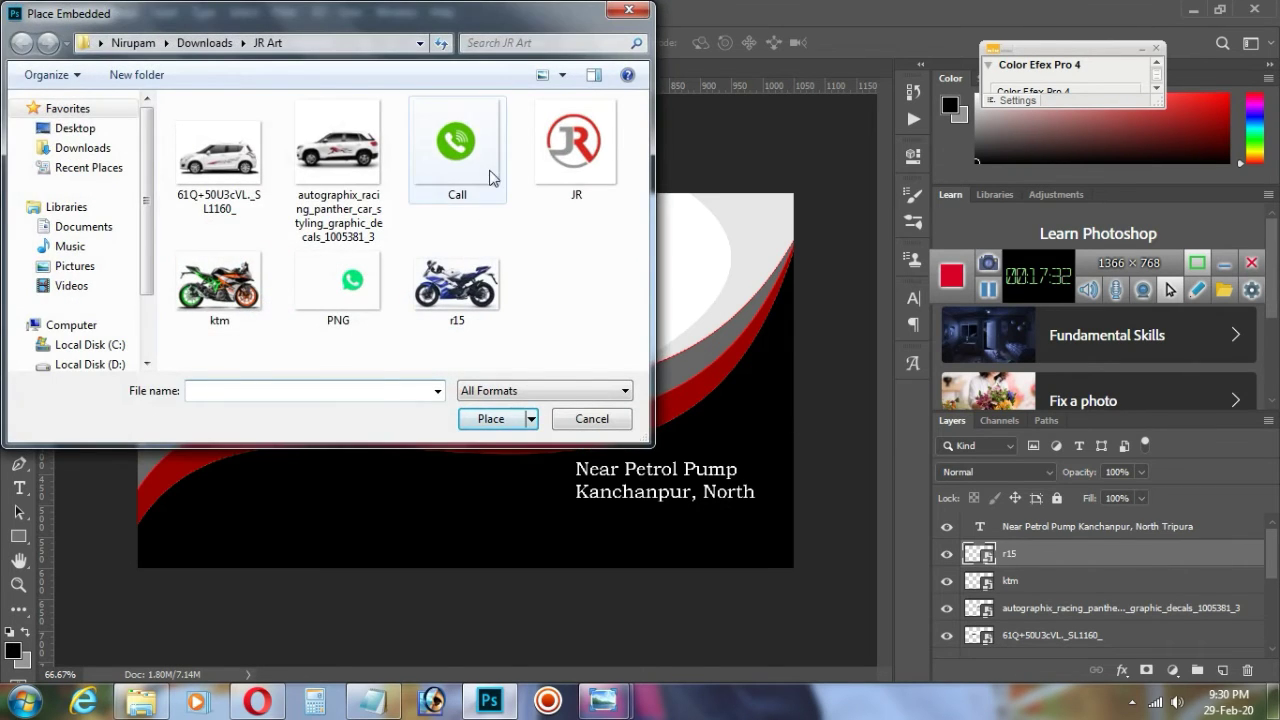
double_click(491, 178)
left_click_drag(657, 194, 601, 499)
key("Right")
key("Right")
key("Right")
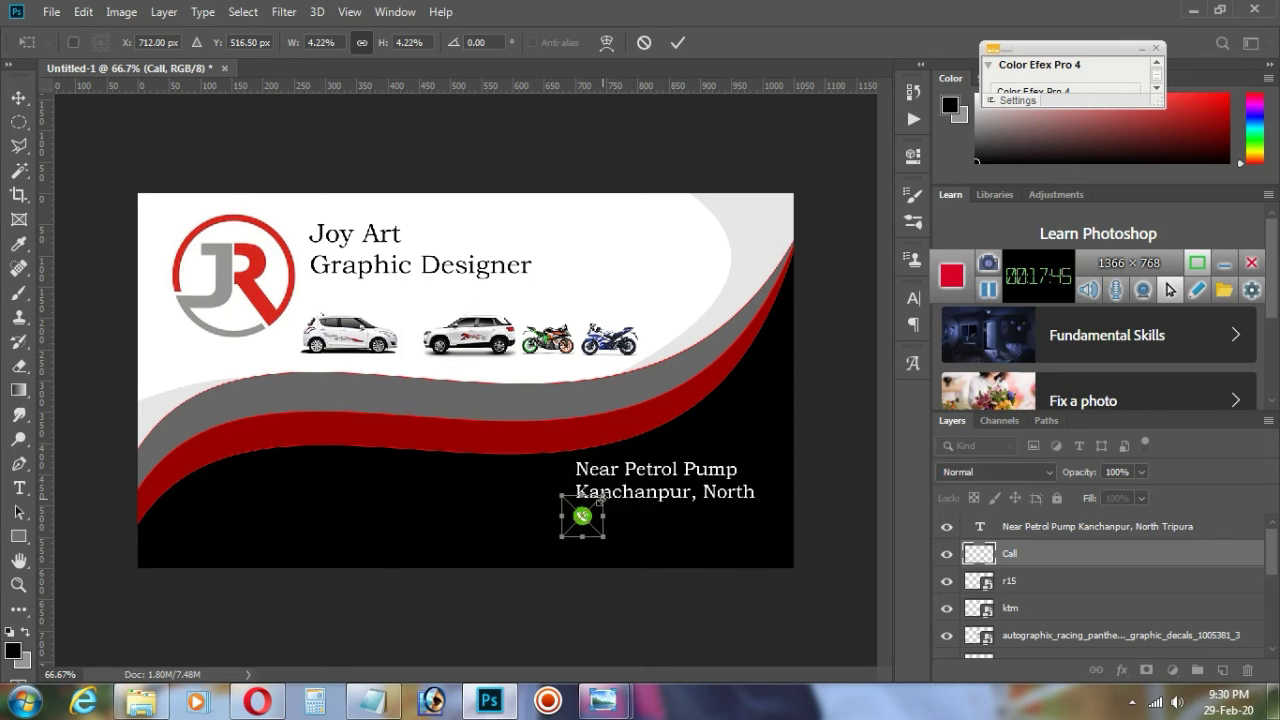
key("Down")
left_click(677, 43)
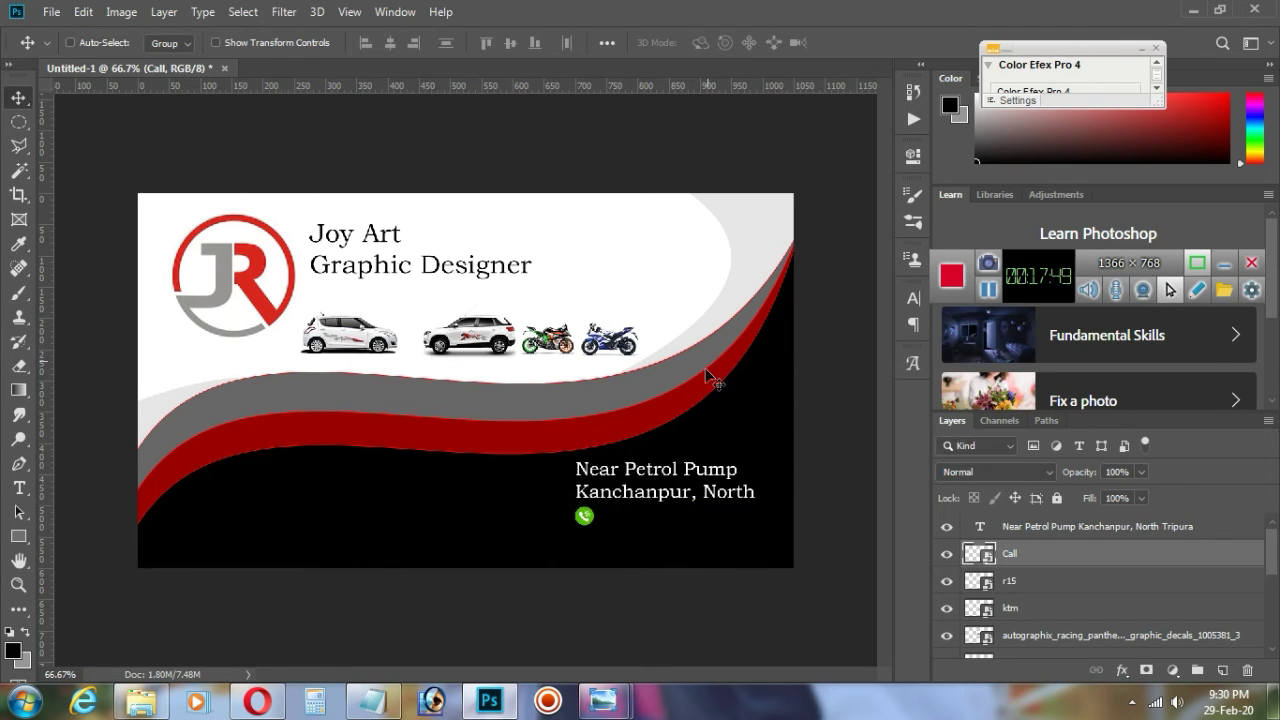
Step: Draw a text box about 191 x 37 px beside the call icon and copy the call phone number from Notepad into it
left_click(19, 489)
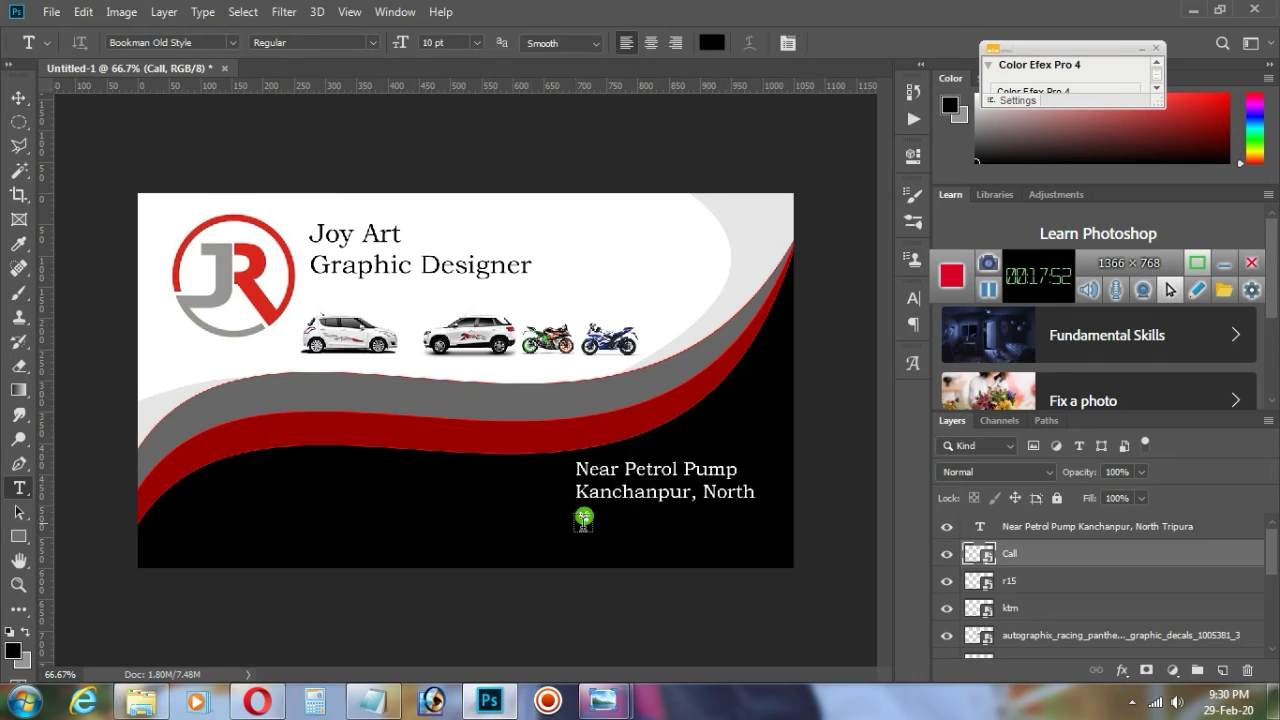
left_click_drag(610, 516, 728, 538)
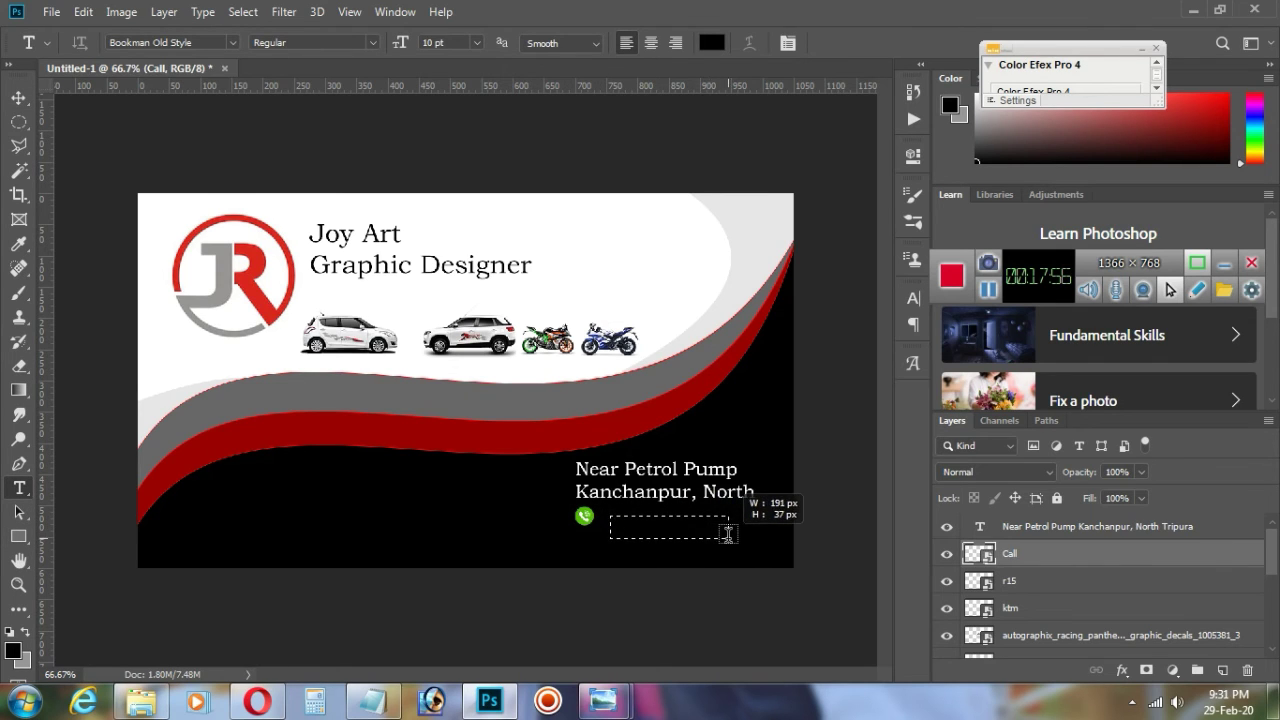
left_click(372, 700)
left_click_drag(268, 355, 338, 355)
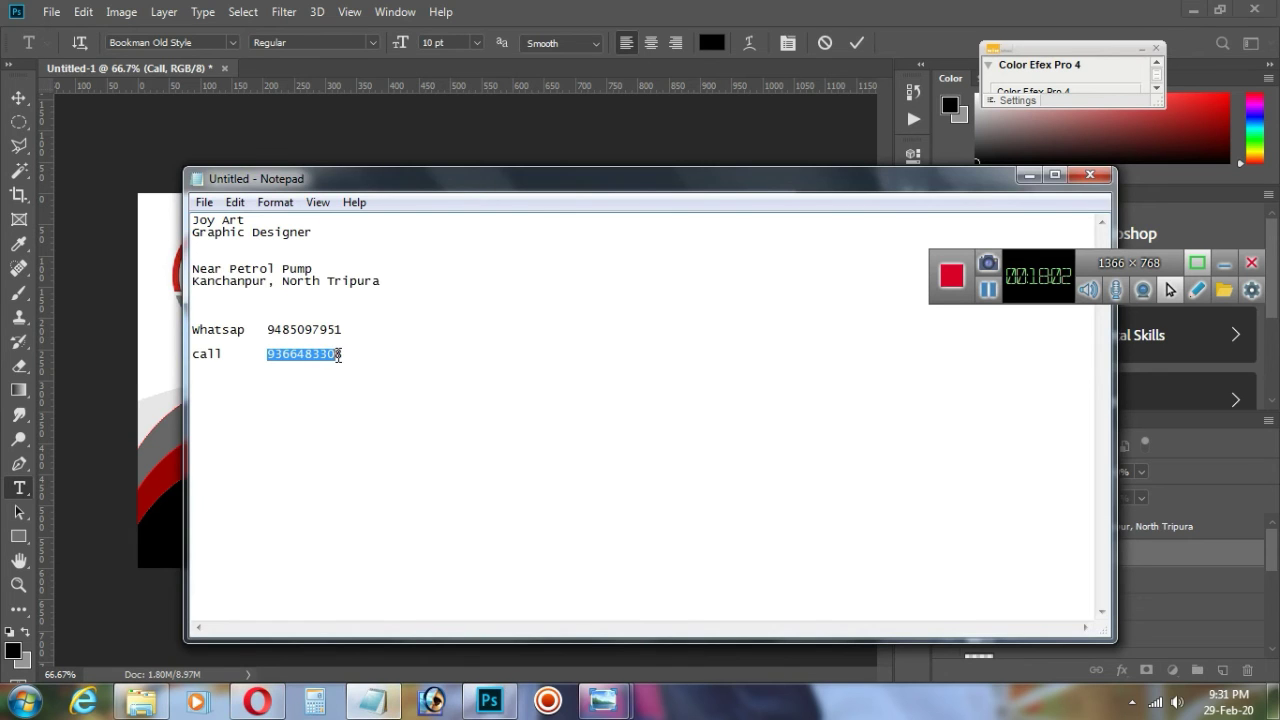
left_click(1029, 176)
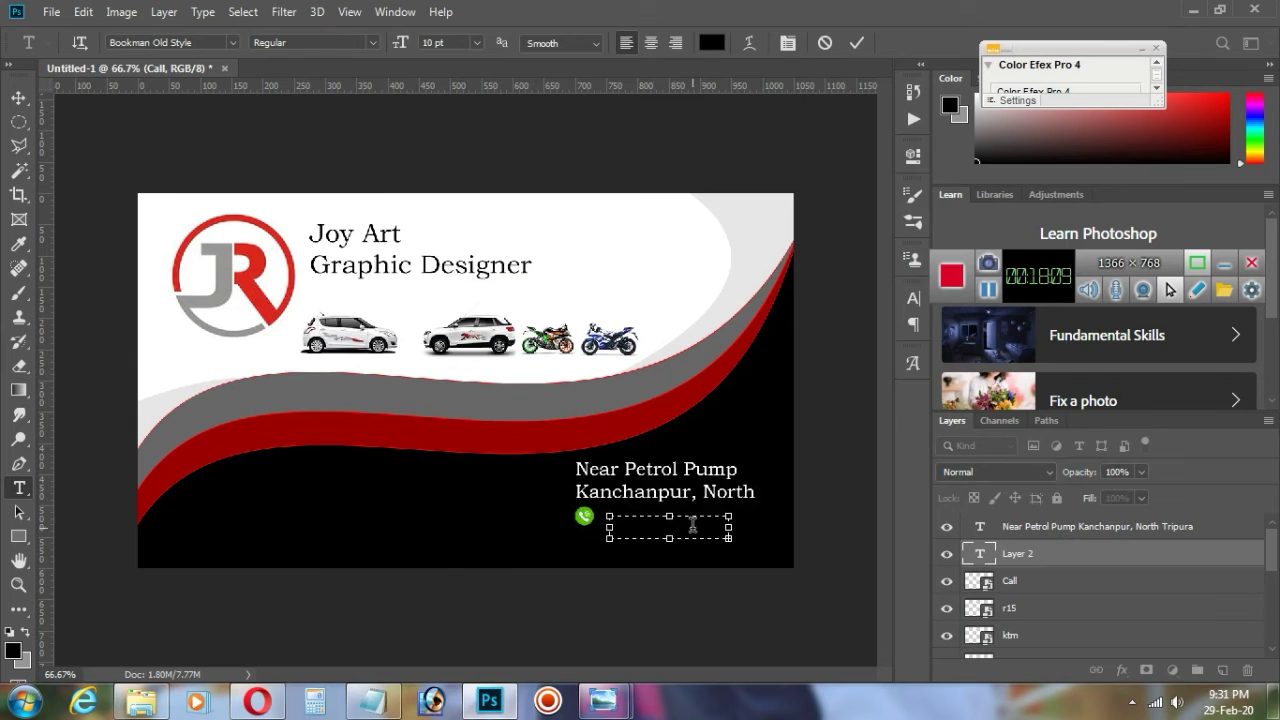
key("ctrl+v")
Step: Set the phone number text colour to white (ffffff) and commit the text
key("ctrl+a")
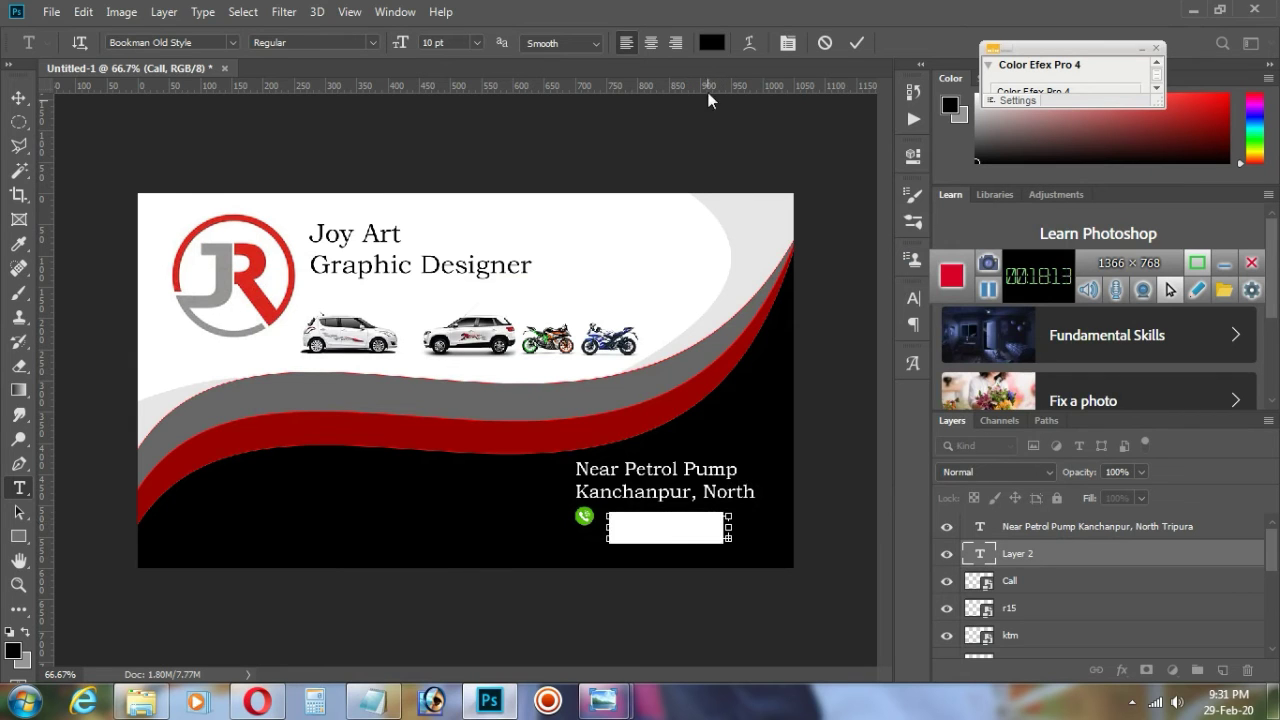
left_click(711, 42)
left_click(279, 357)
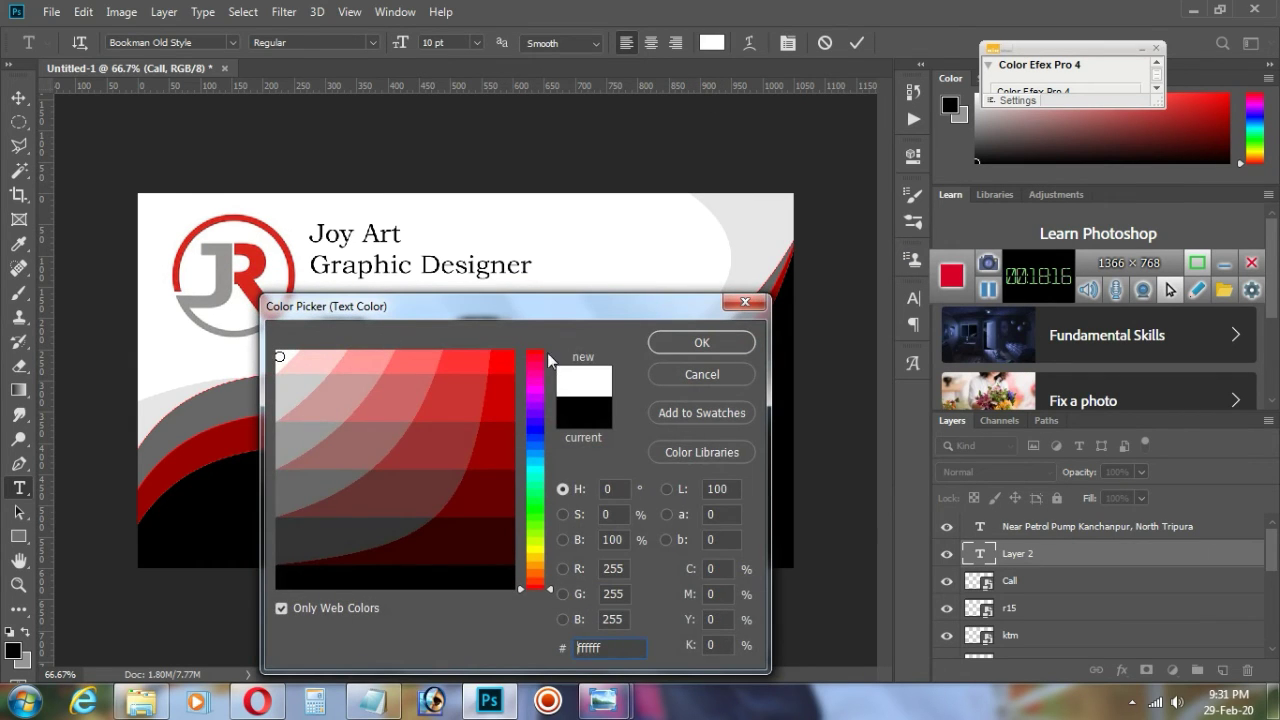
left_click(702, 342)
left_click(701, 533)
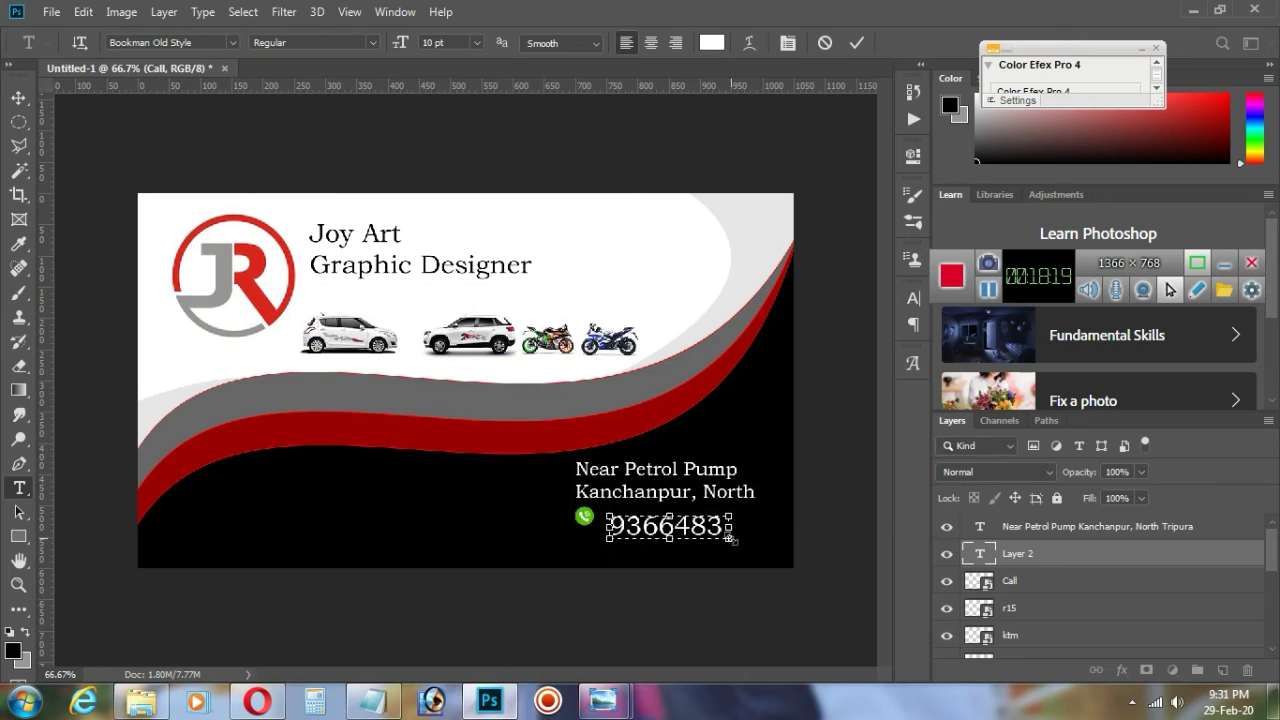
left_click(855, 45)
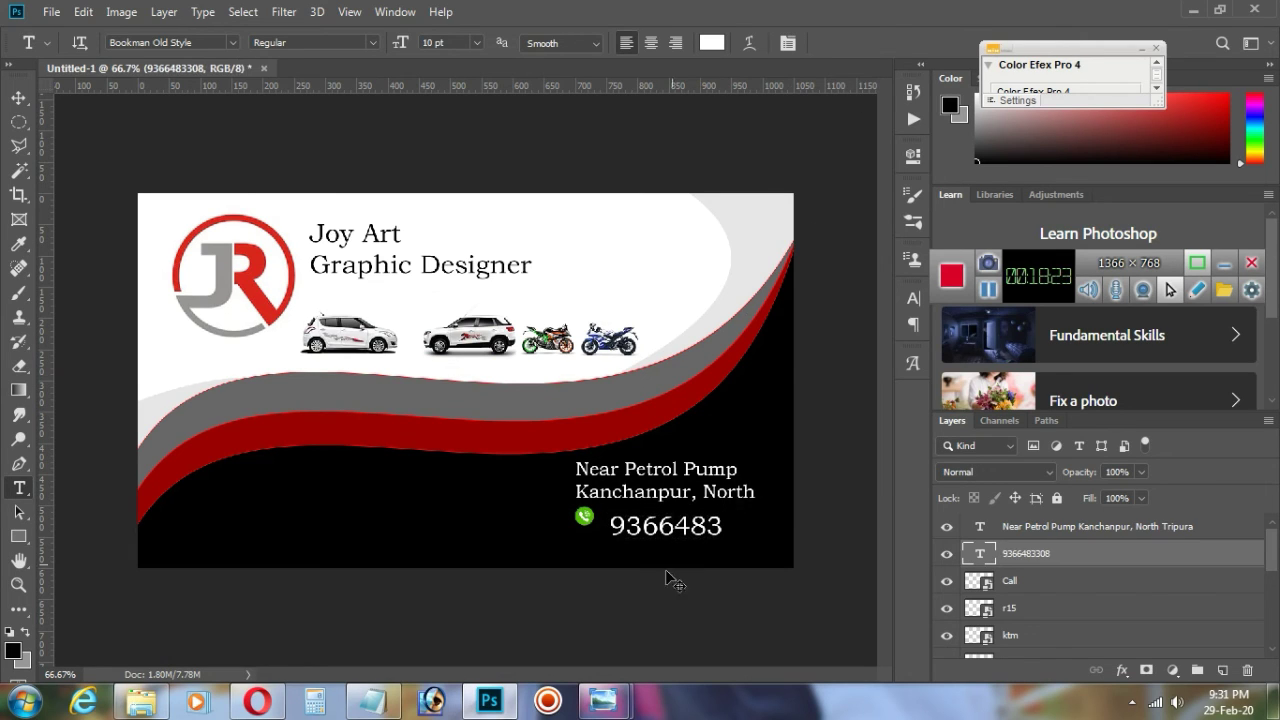
Step: Enlarge the call number text to about 299%, check the number against Notepad and commit the transform
key("ctrl+t")
left_click_drag(730, 527, 760, 526)
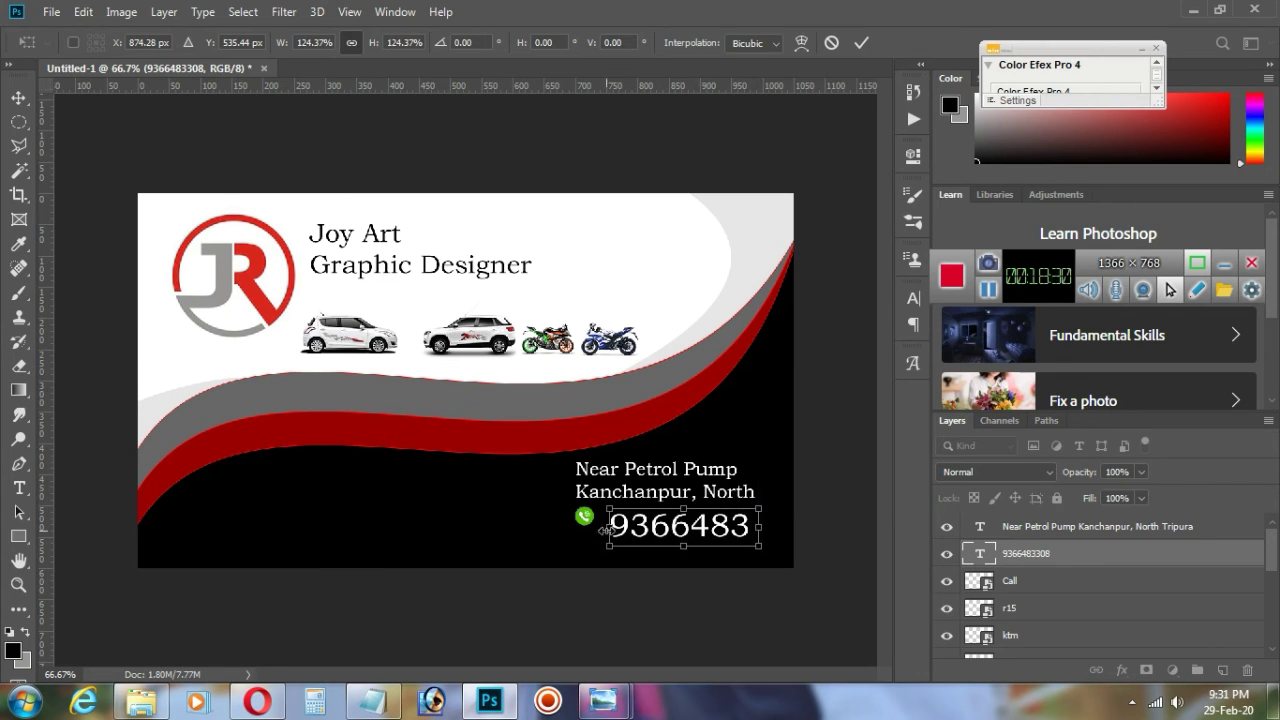
left_click_drag(605, 530, 411, 527)
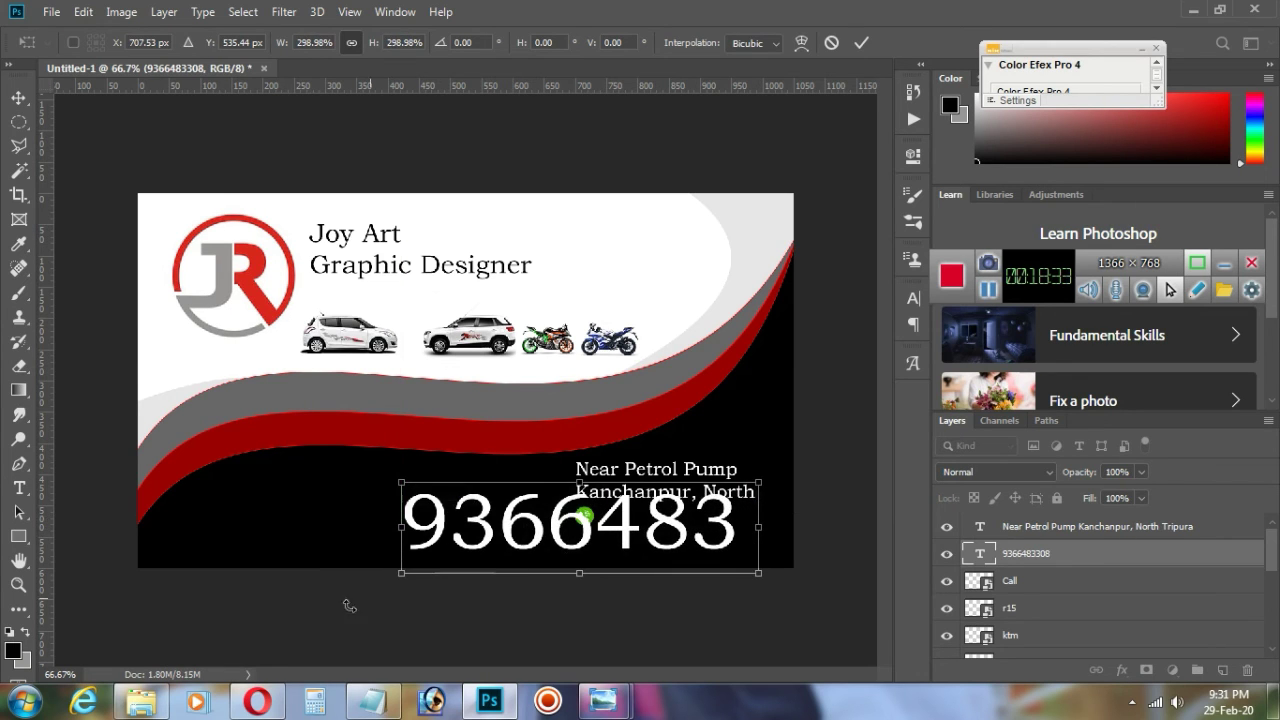
left_click(372, 702)
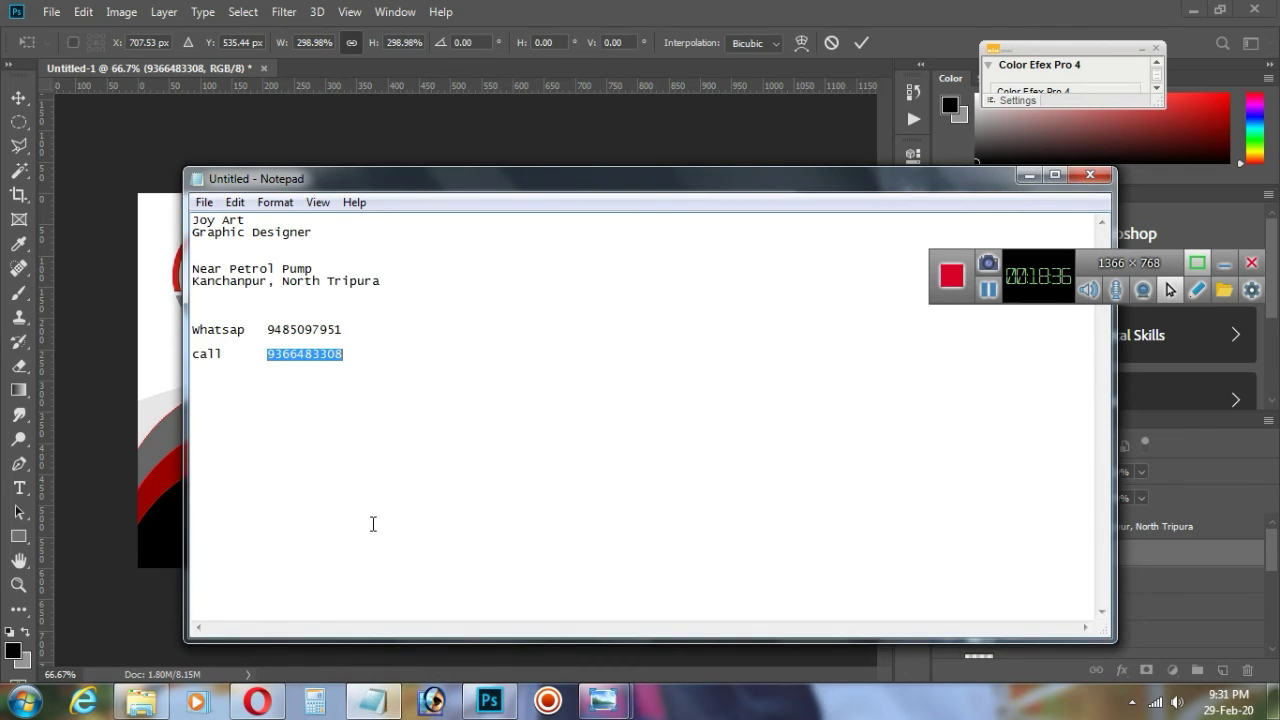
left_click(1029, 175)
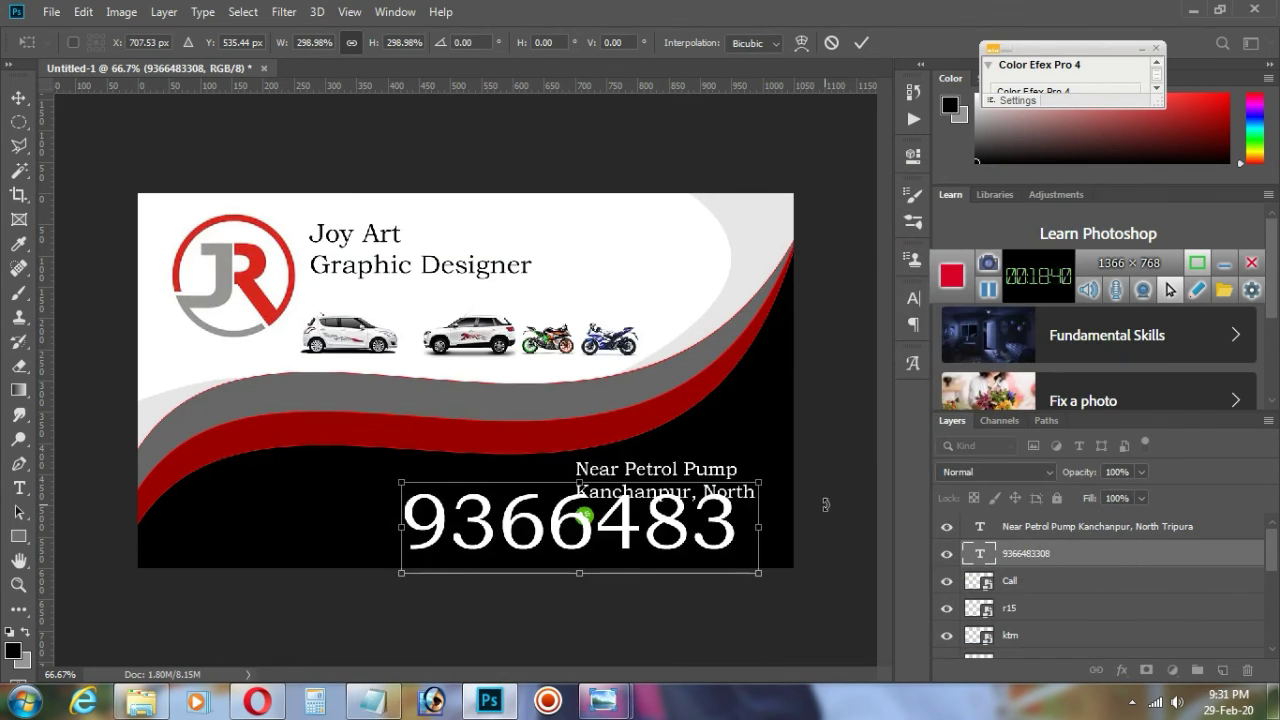
left_click(861, 43)
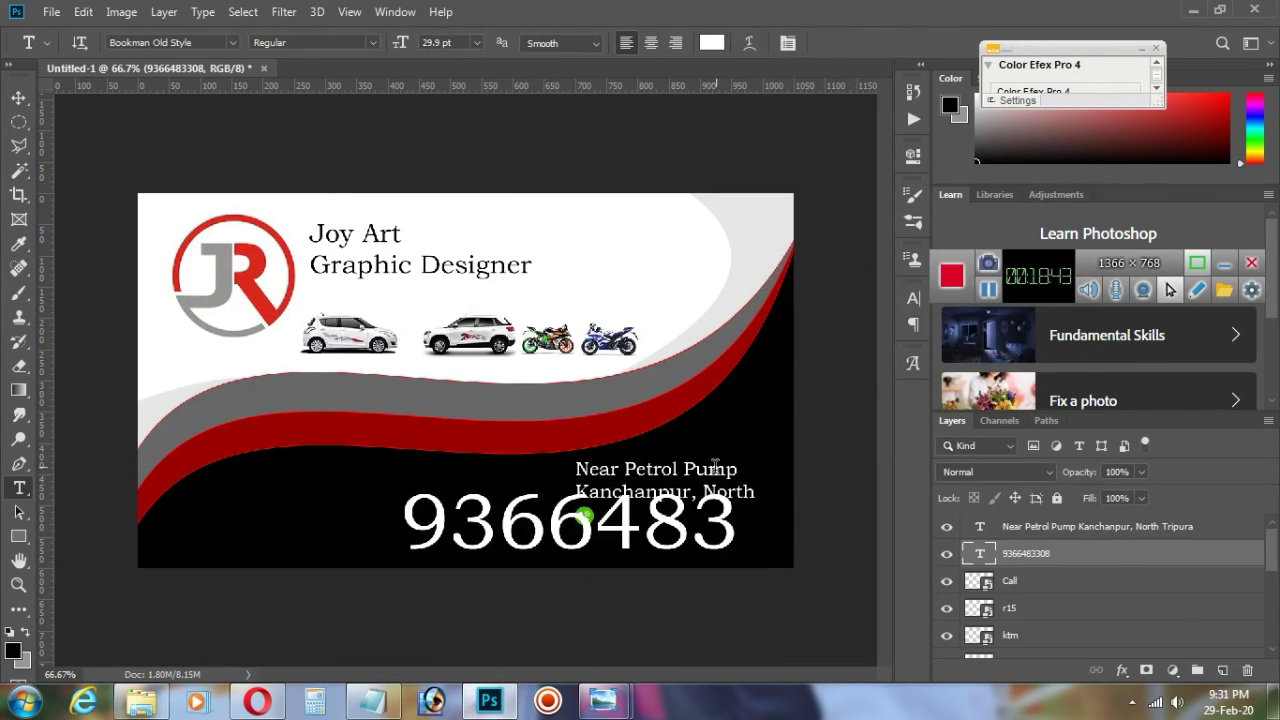
Step: Widen the call number's text box on both sides to fit all the digits, and commit the text
left_click(715, 528)
left_click_drag(757, 530, 861, 528)
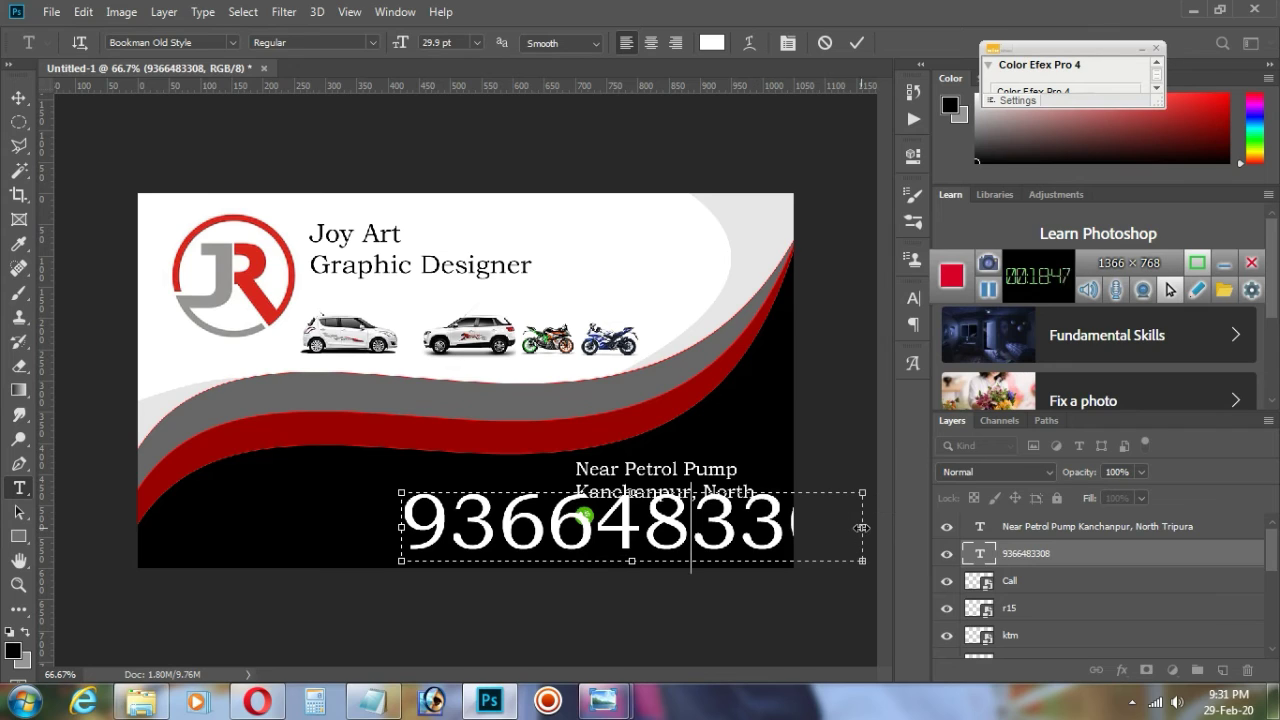
left_click_drag(401, 527, 298, 527)
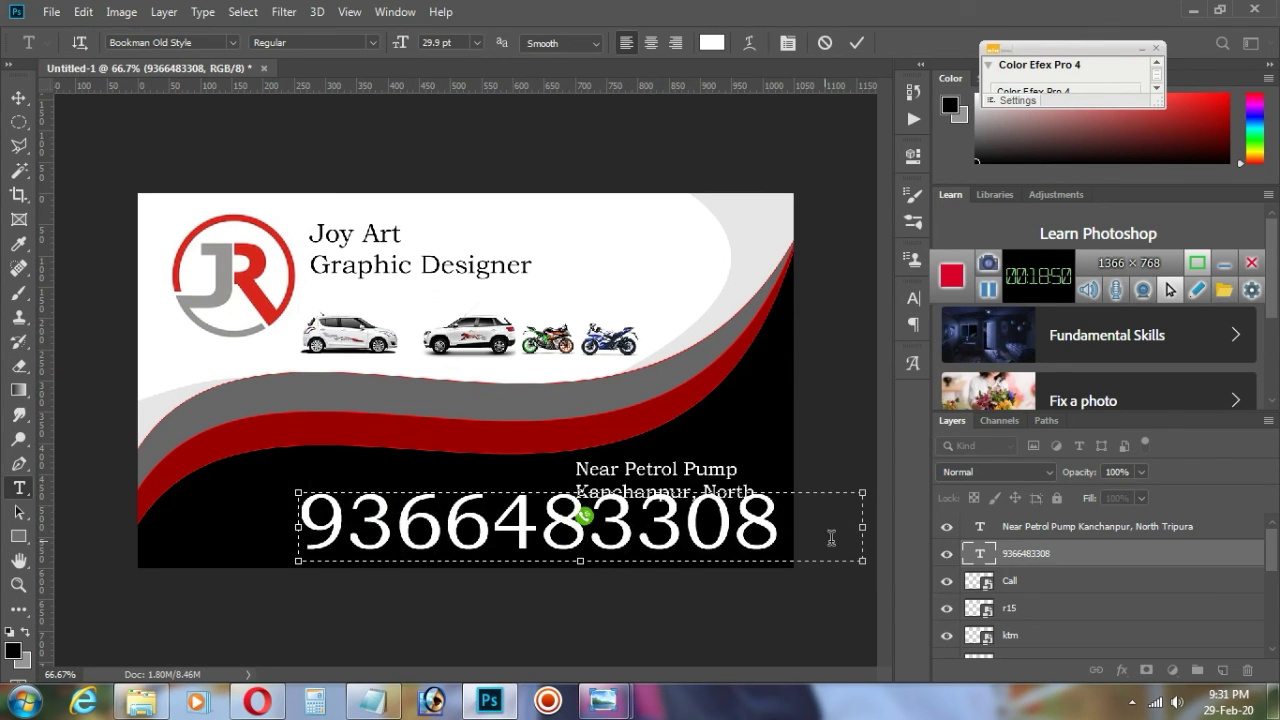
left_click_drag(862, 528, 793, 530)
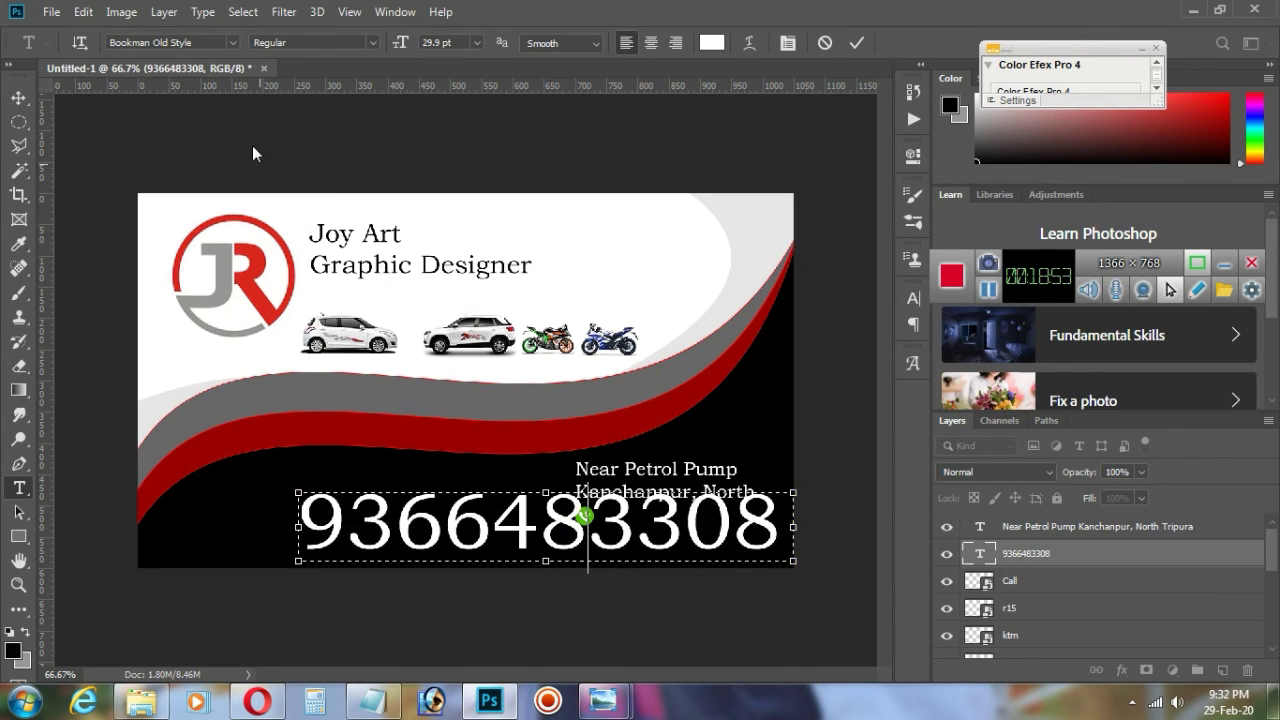
left_click(856, 43)
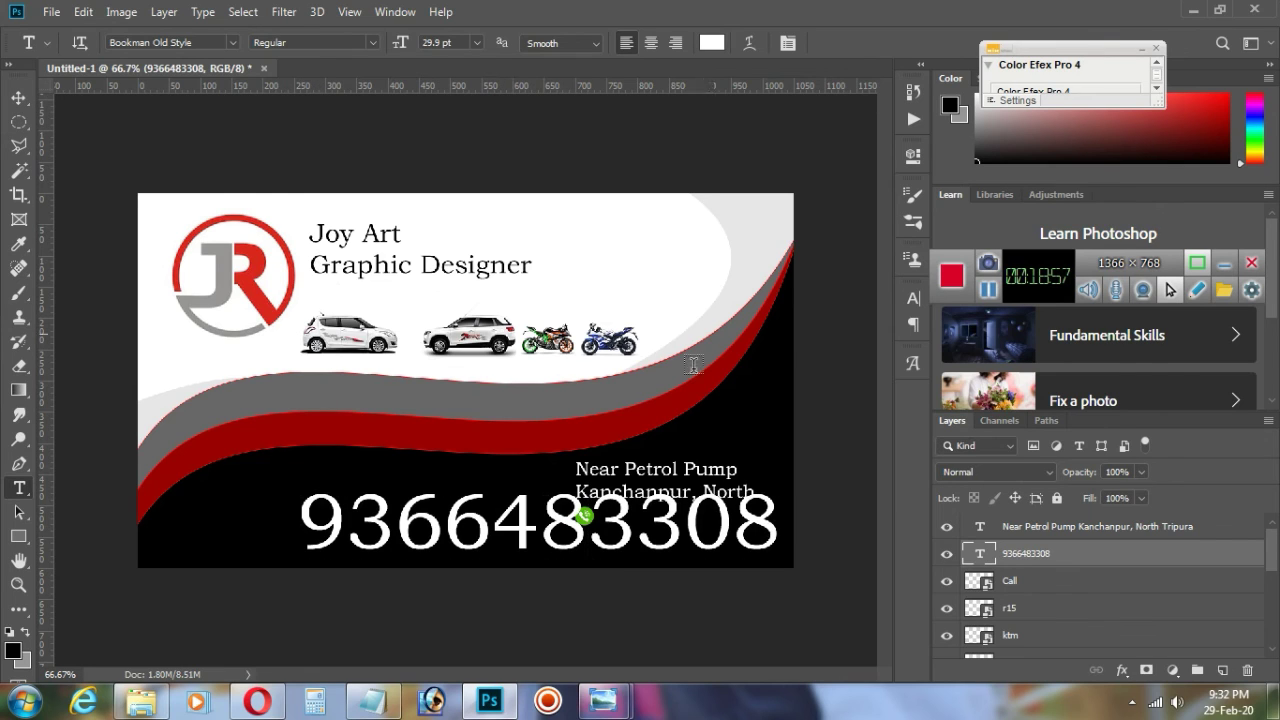
Step: Scale the call number down to about 6.71 pt, place it directly beside the call icon and commit
key("ctrl+t")
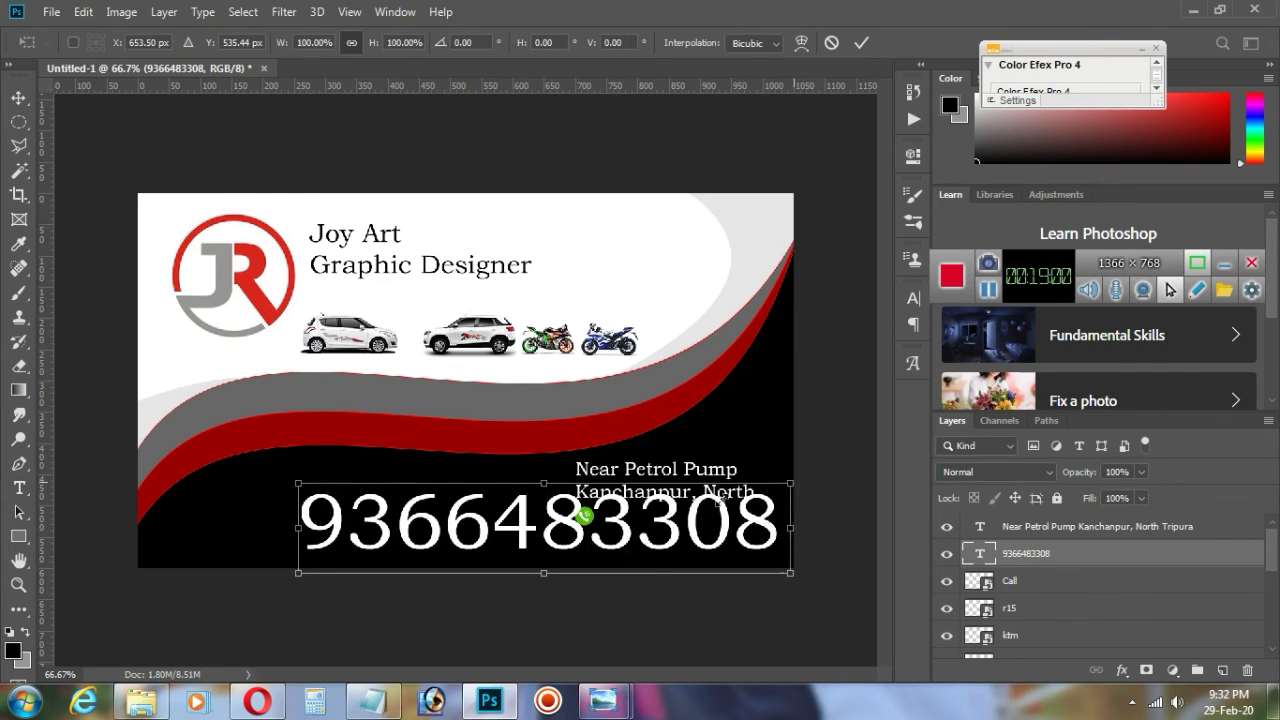
left_click_drag(779, 563, 690, 522)
left_click(858, 44)
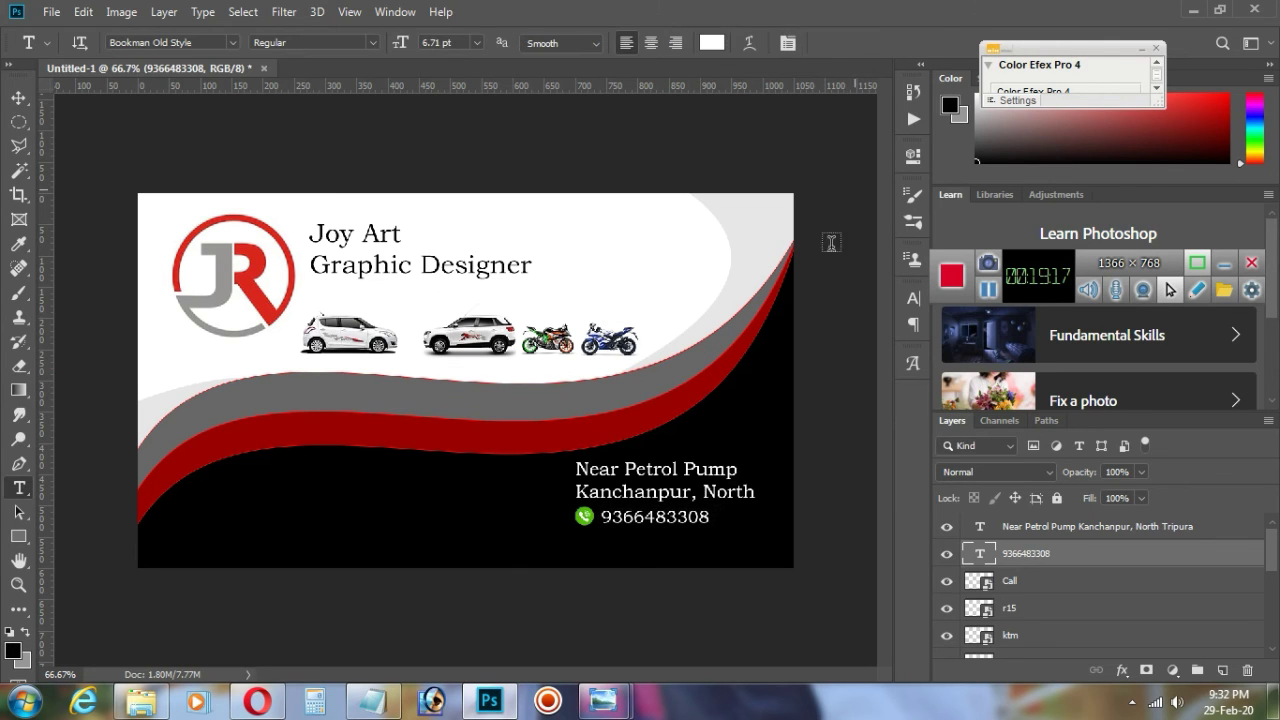
Step: Place the WhatsApp icon file PNG as a linked object and flip it horizontally
left_click(50, 12)
left_click(90, 254)
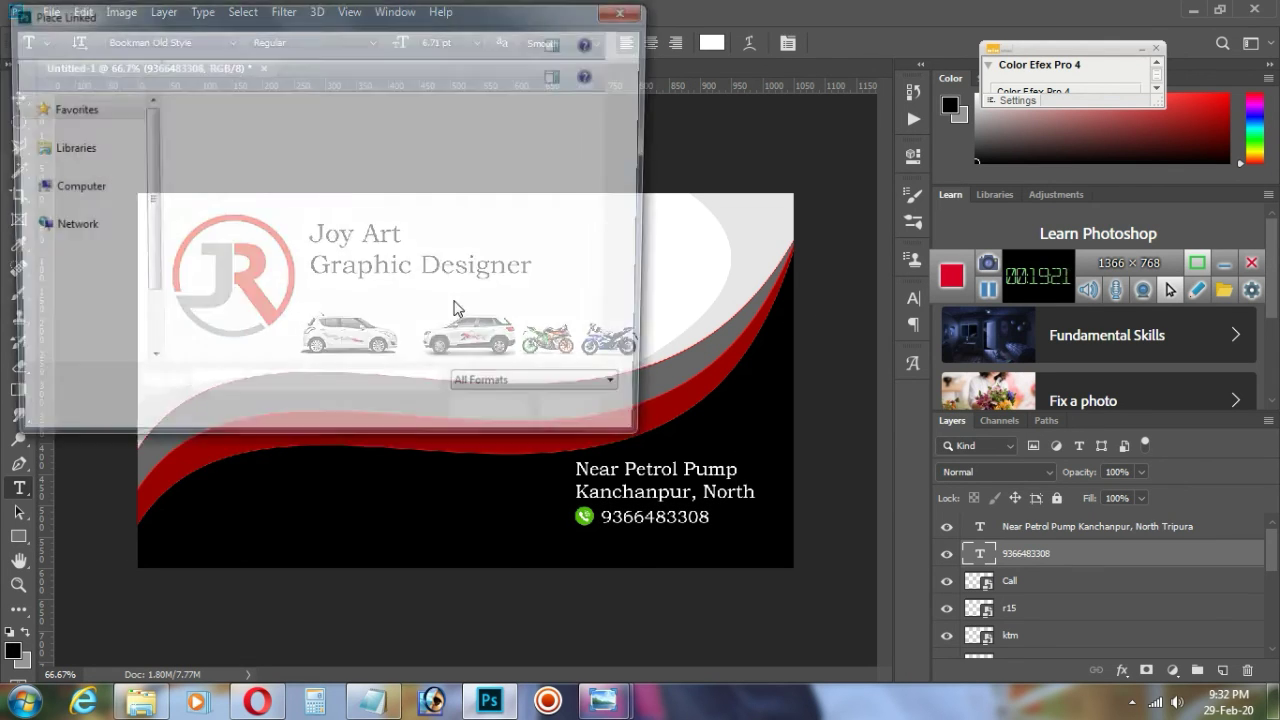
double_click(363, 287)
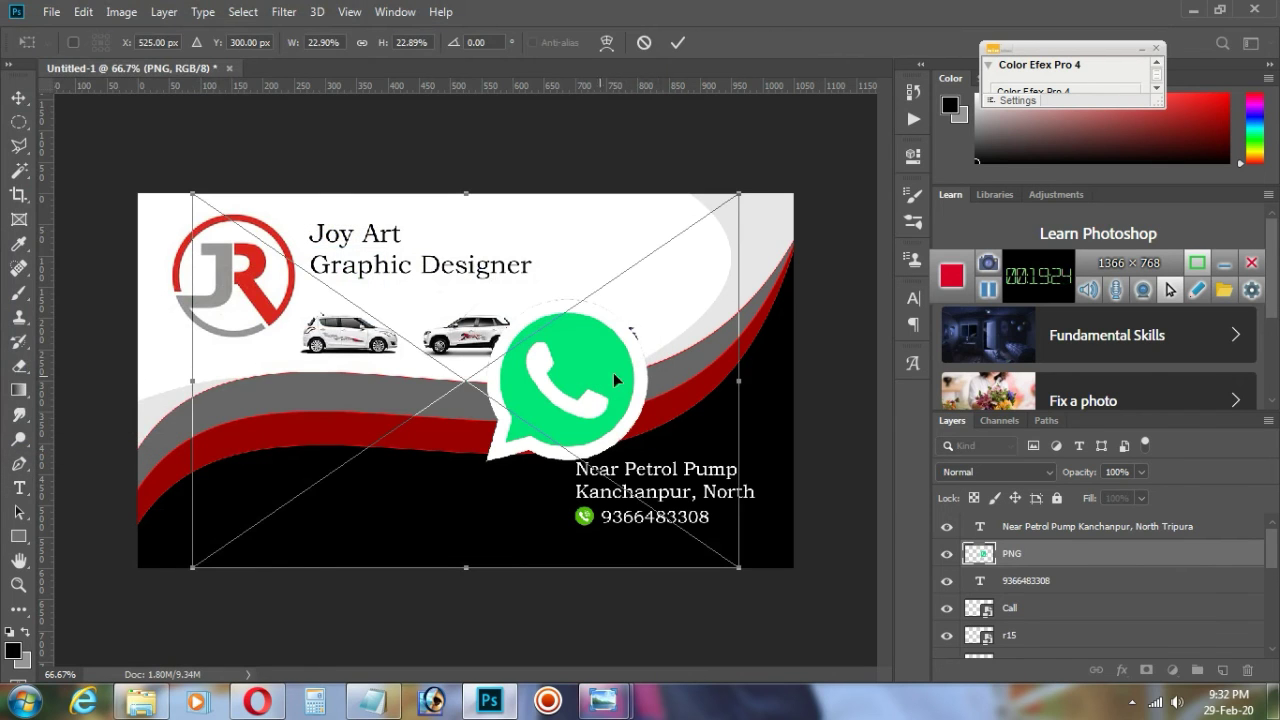
right_click(608, 320)
left_click(650, 531)
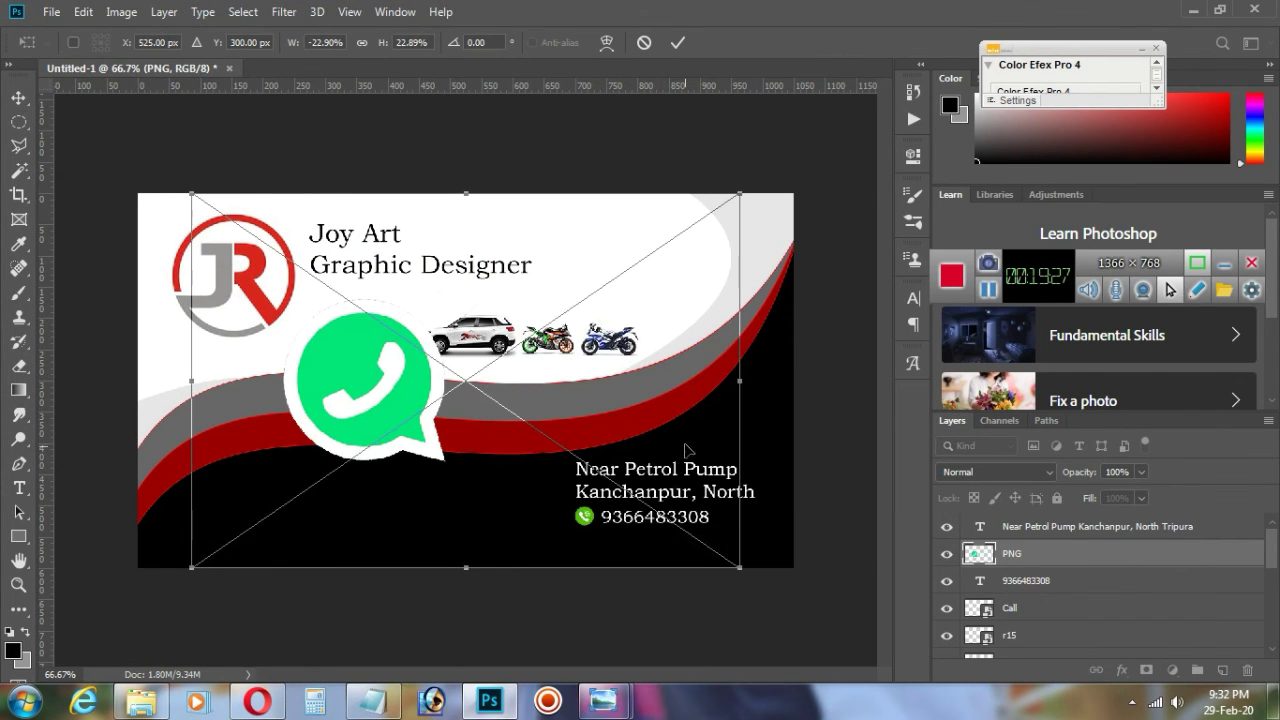
Step: Scale the WhatsApp icon to about 2.75%, commit it and align it directly below the call icon
left_click_drag(738, 194, 632, 576)
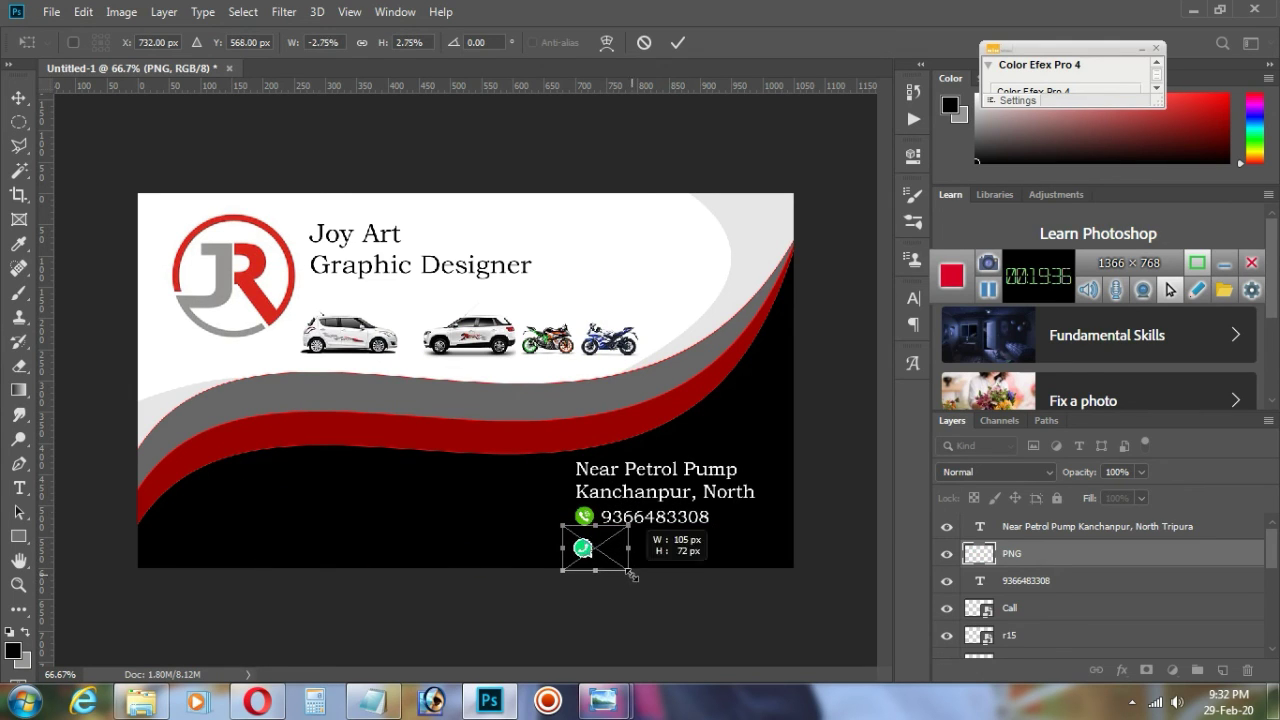
left_click(680, 44)
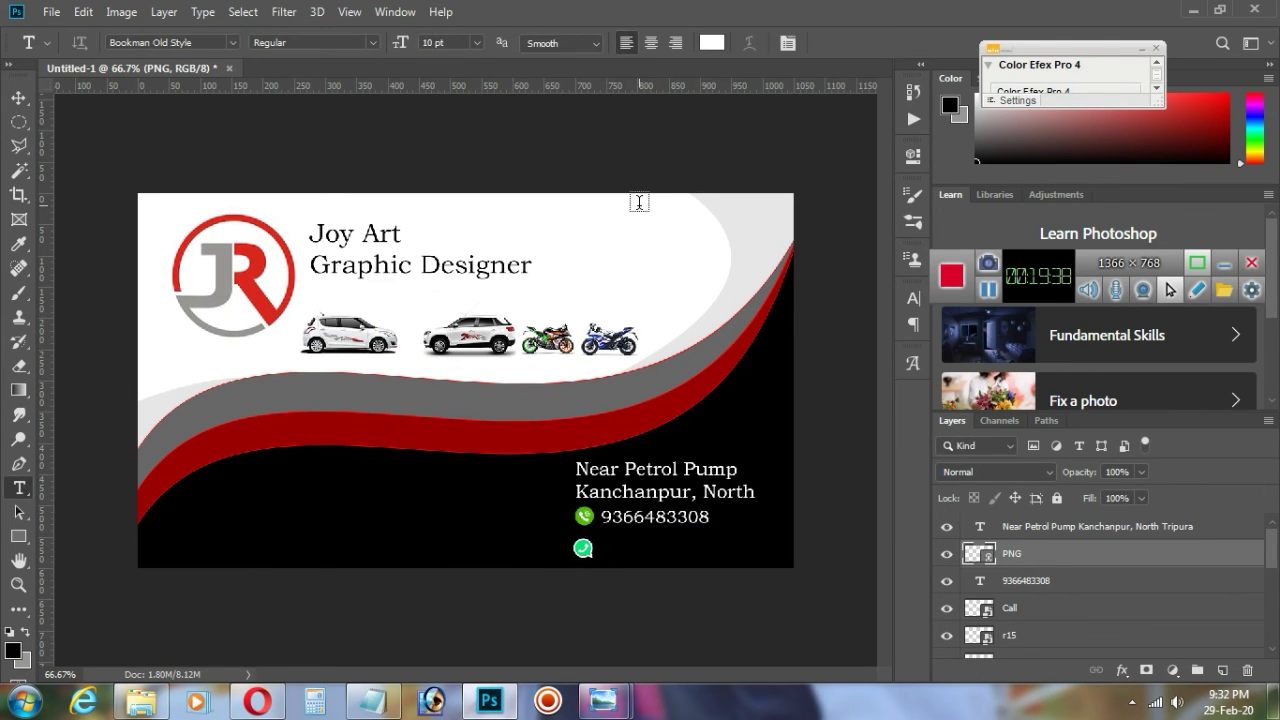
left_click(19, 100)
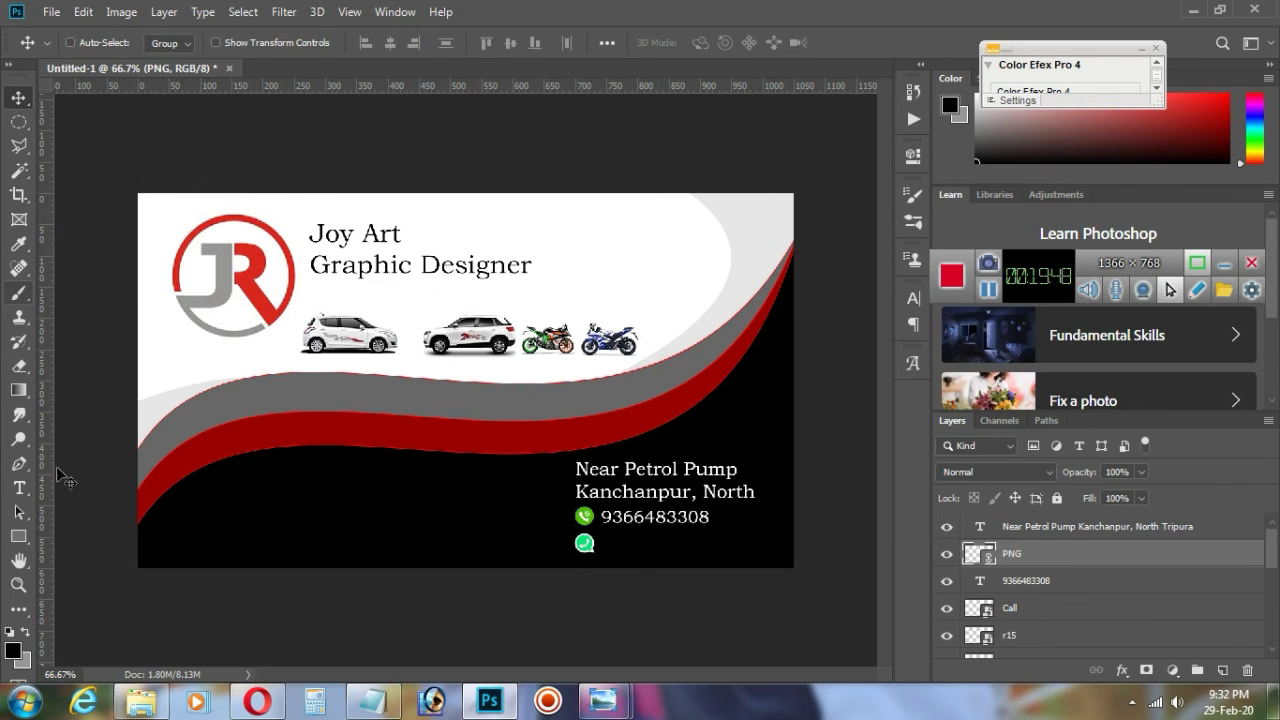
Step: Add a 10 pt text line on the WhatsApp icon's row with the WhatsApp number copied from Notepad, and commit it
left_click(19, 488)
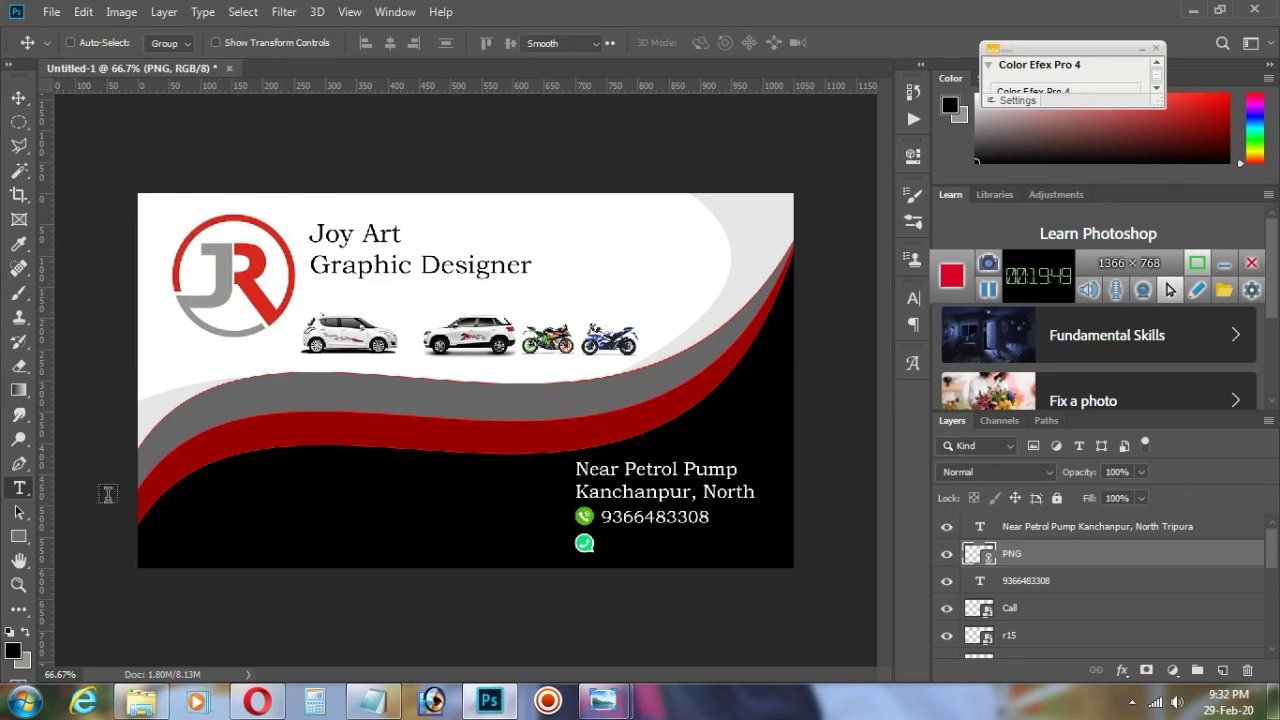
left_click(690, 548)
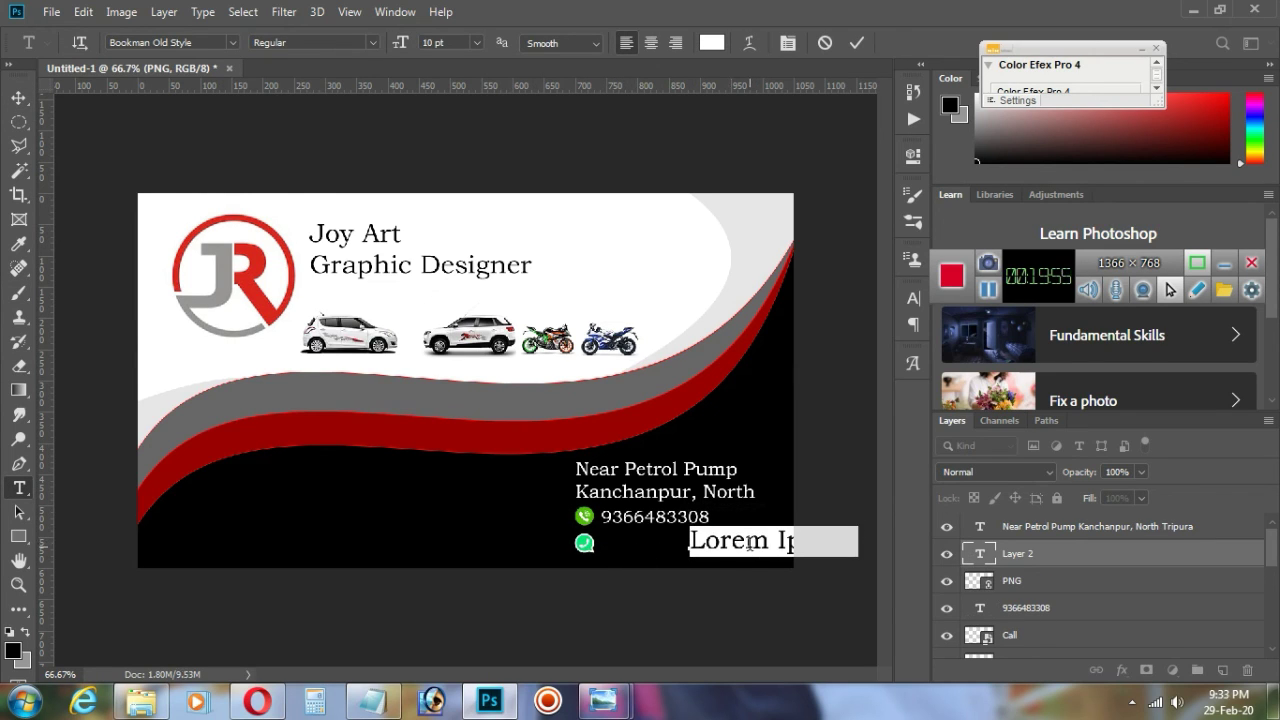
key("BackSpace")
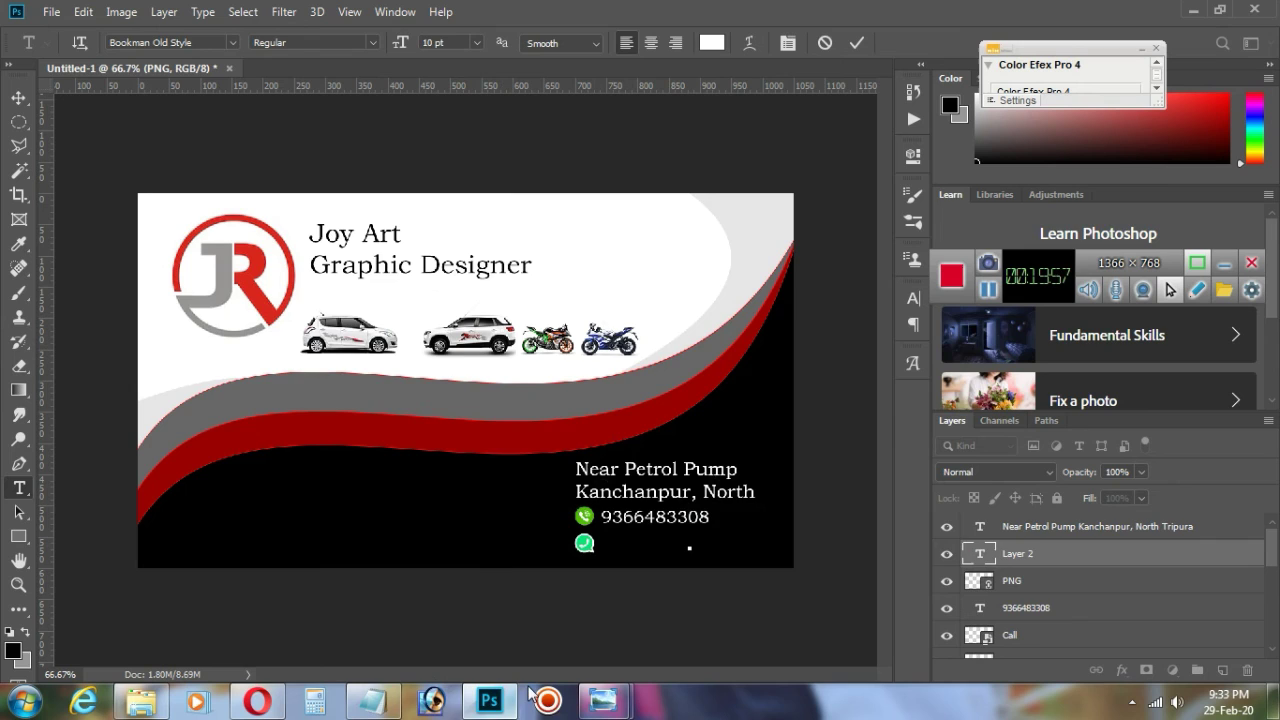
left_click(372, 700)
left_click_drag(267, 327, 341, 328)
key("ctrl+c")
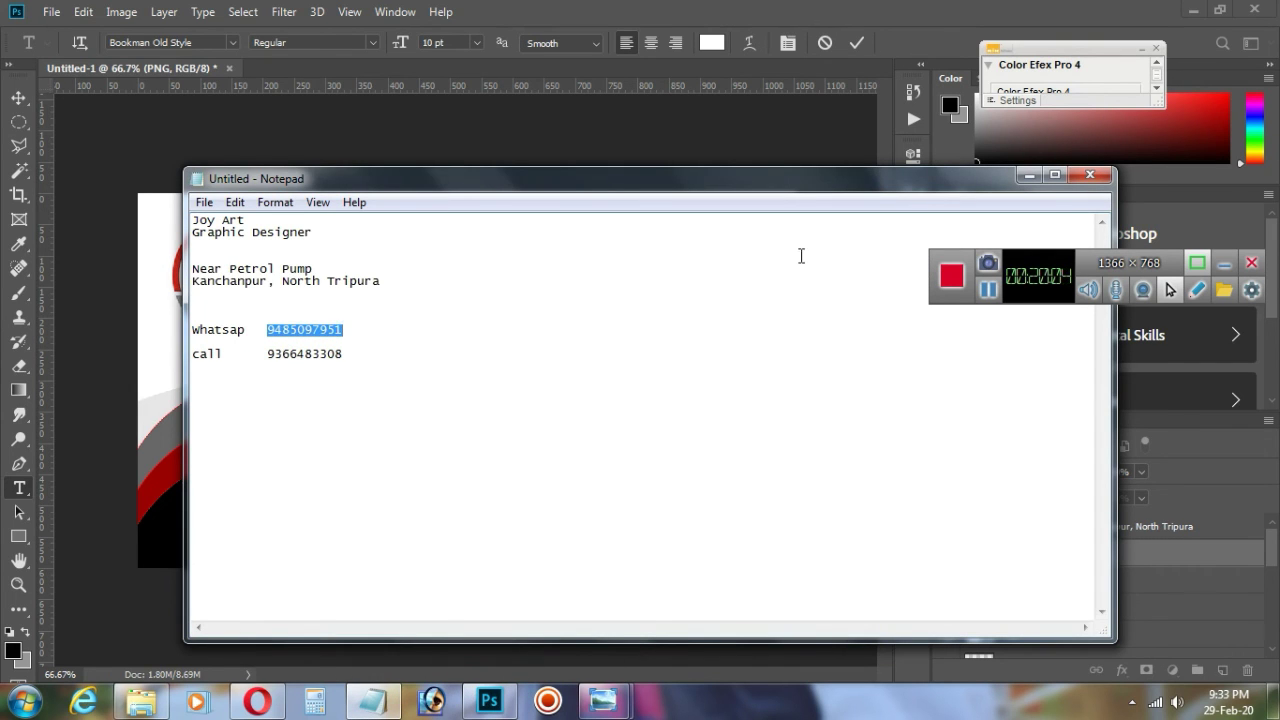
left_click(1029, 175)
left_click(690, 540)
key("ctrl+v")
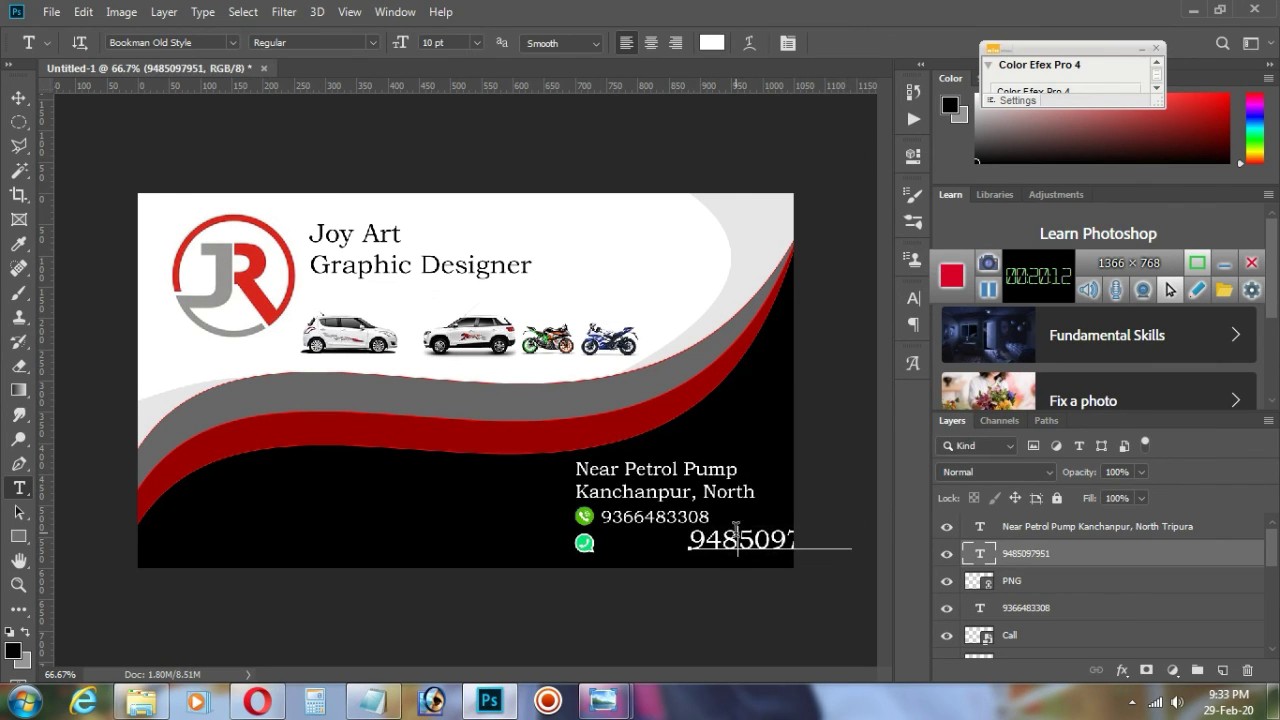
left_click(856, 43)
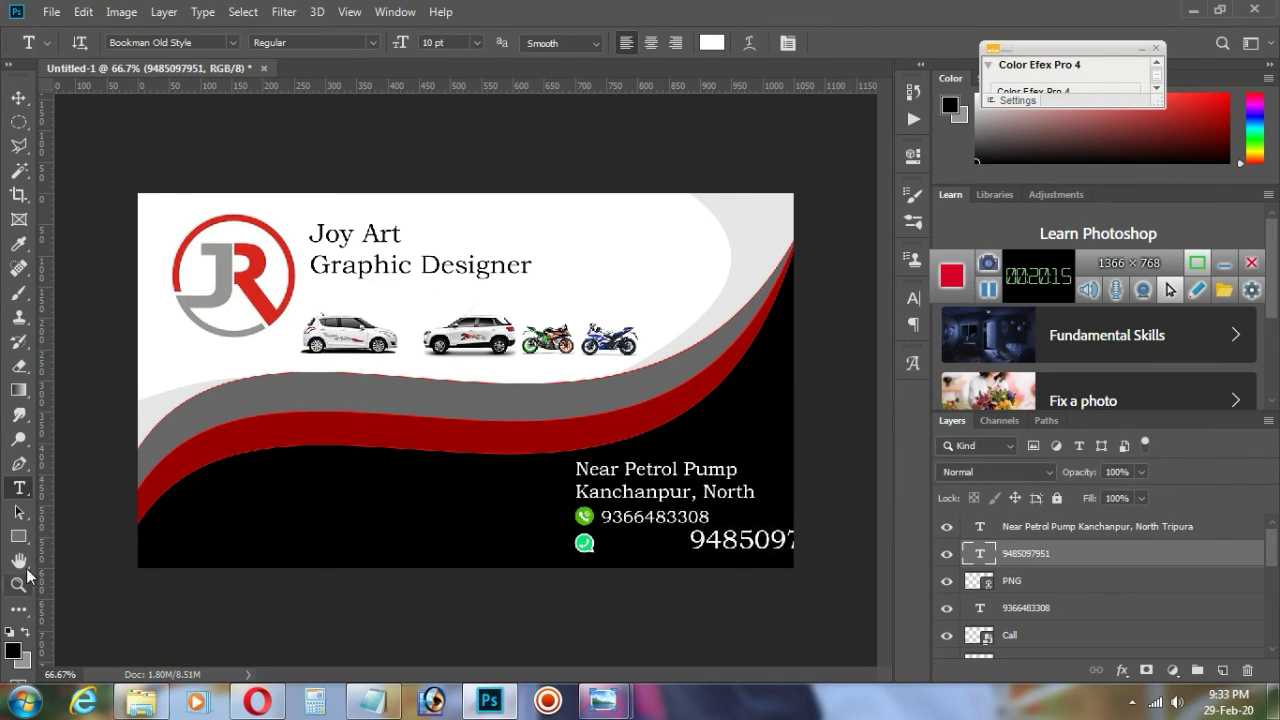
left_click(713, 545)
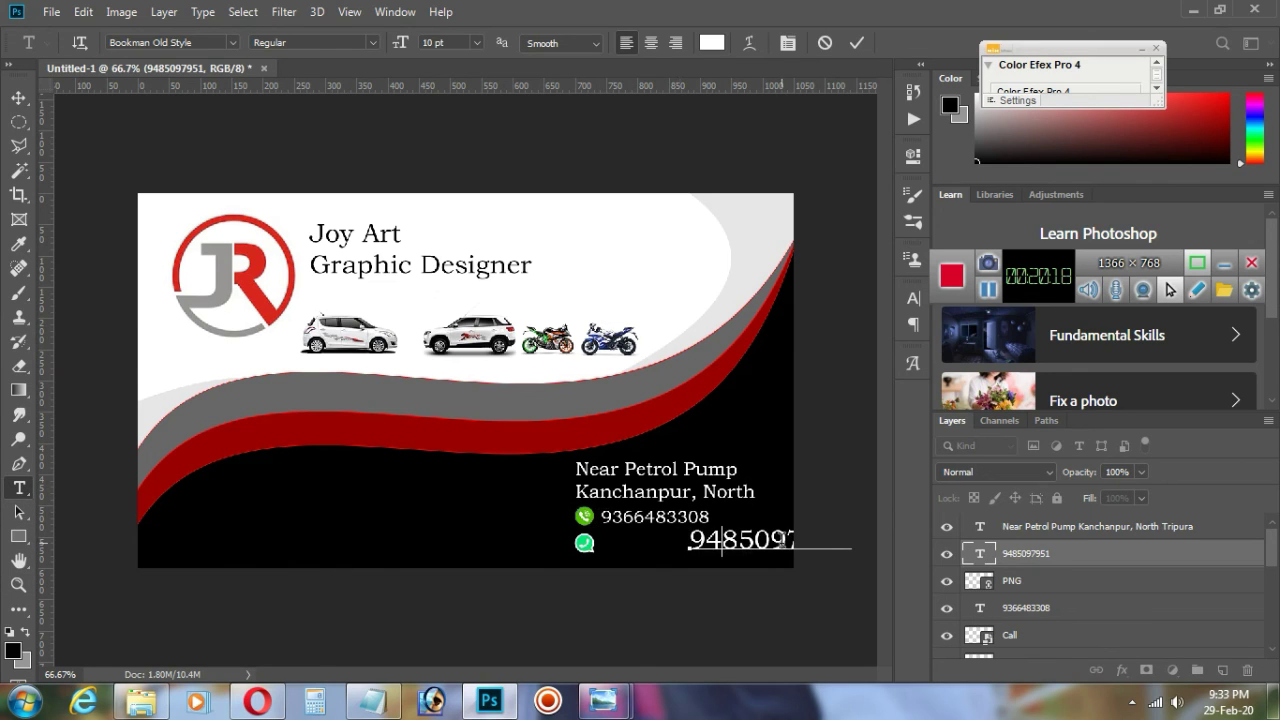
left_click(856, 43)
Step: Move the WhatsApp number beside its icon, scale it to about 67.7% and align it under the call number
left_click(18, 97)
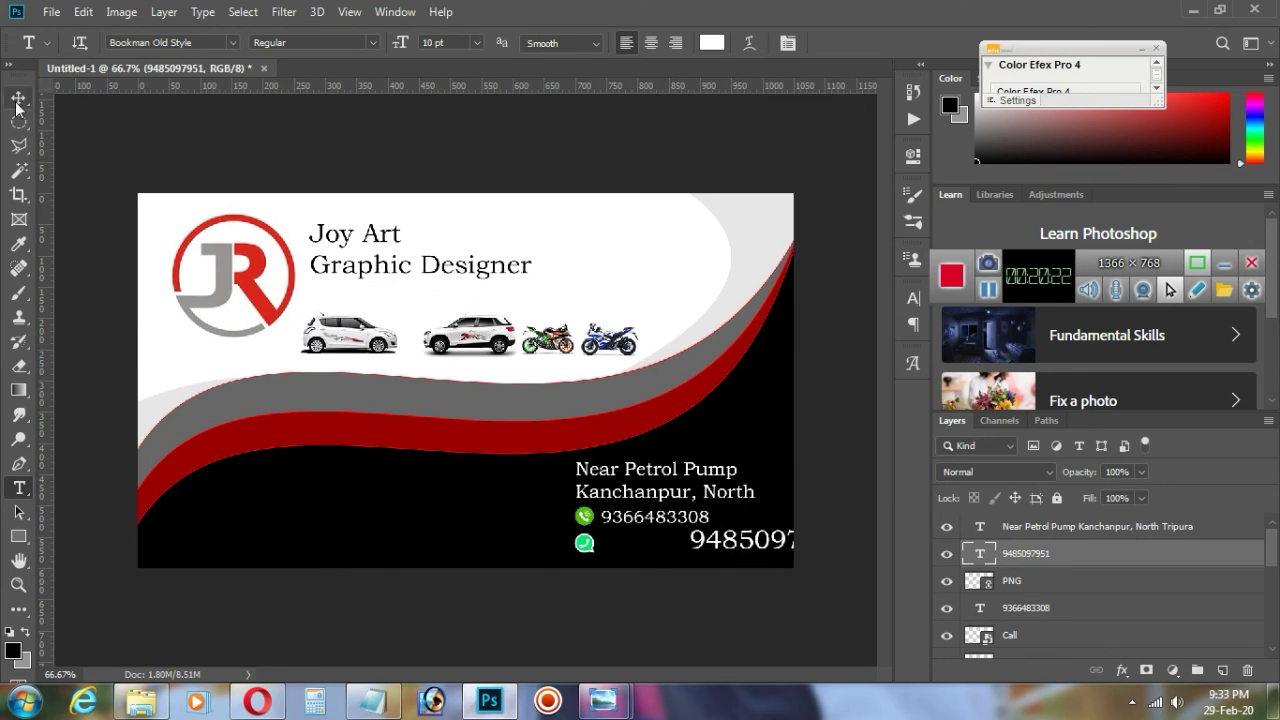
left_click_drag(721, 516, 685, 546)
key("ctrl+t")
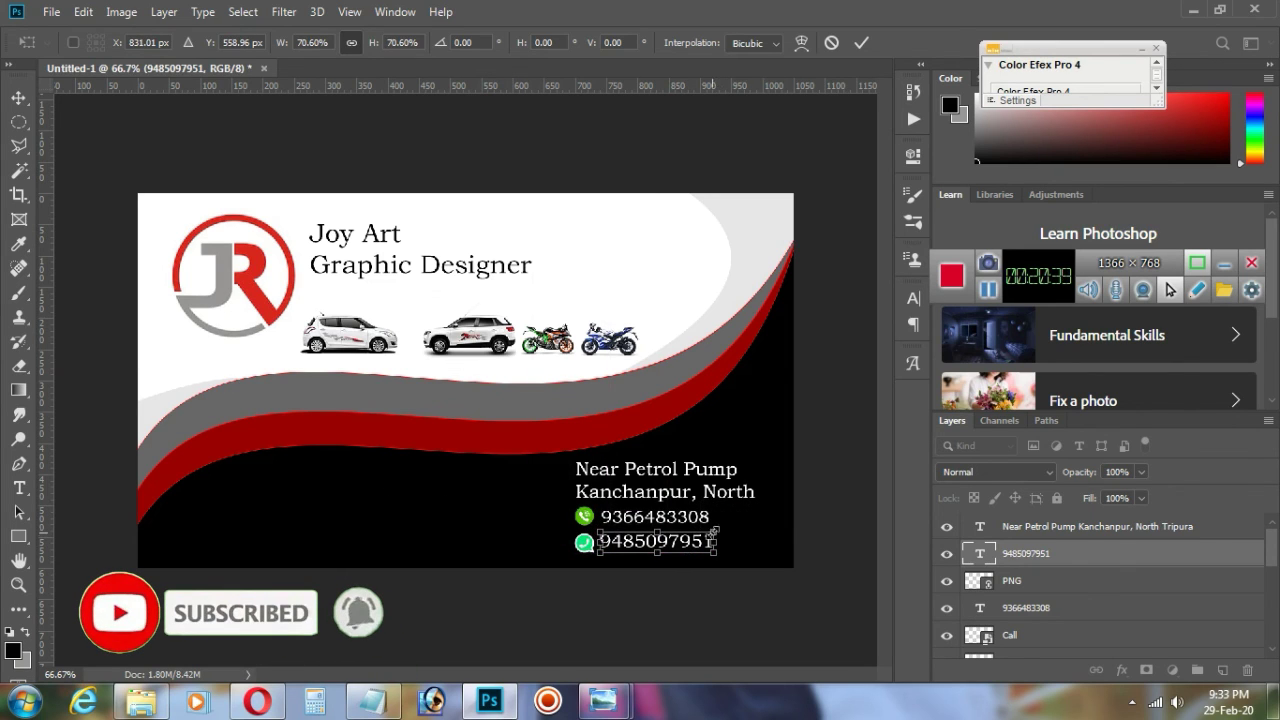
left_click_drag(712, 535, 707, 537)
key("Right")
key("Right")
key("Right")
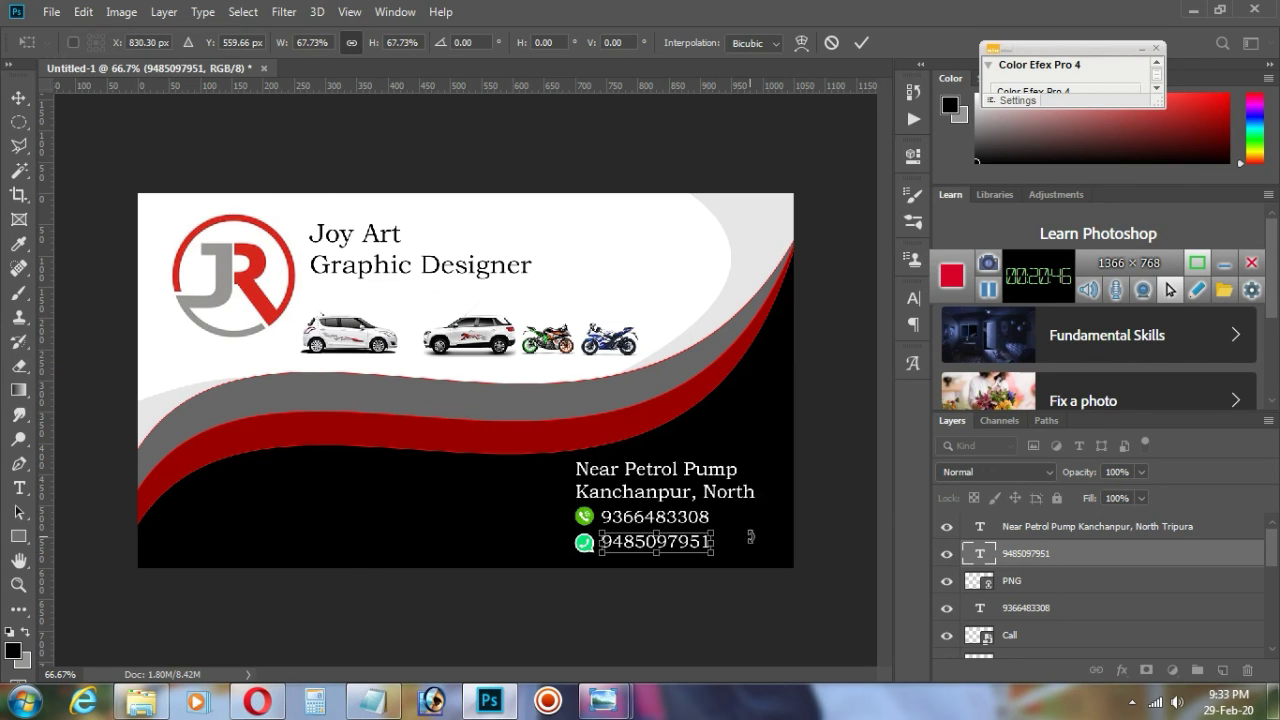
Step: Try nudging the WhatsApp number about 4.5 px lower, and return it to its previous height
key("Down")
key("Down")
key("Down")
key("Down")
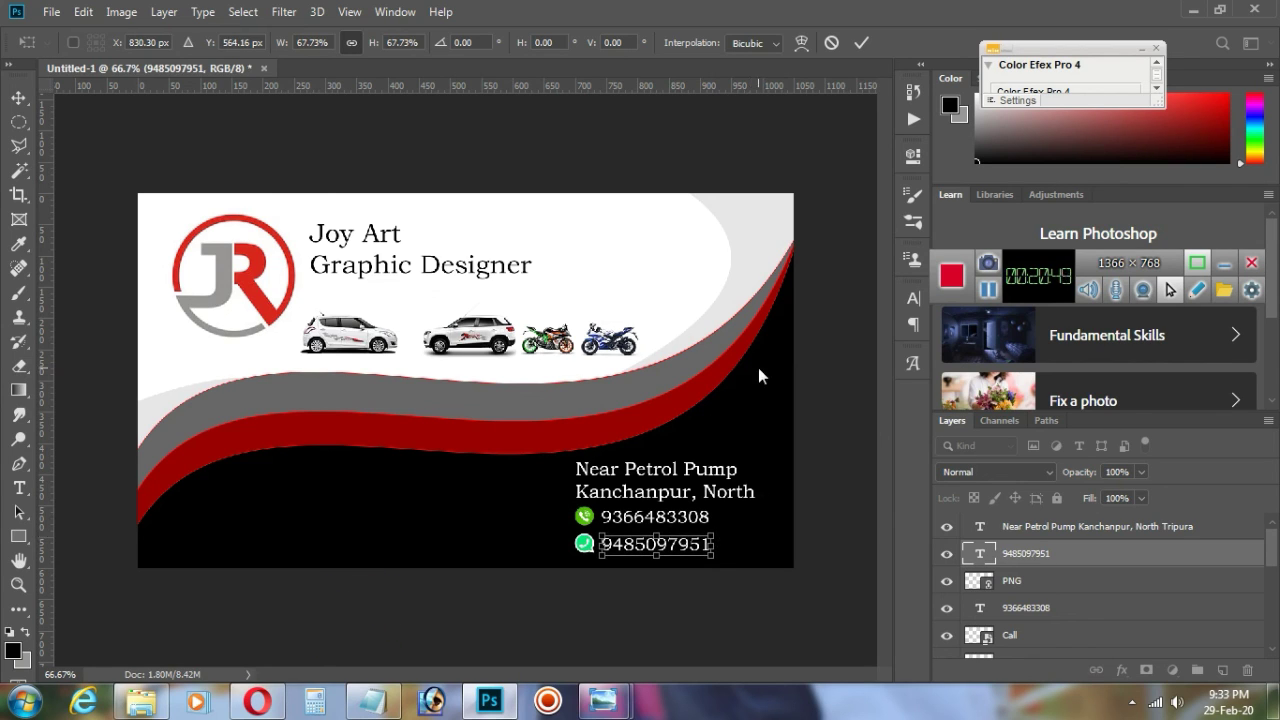
key("Up")
key("Up")
key("Up")
key("Up")
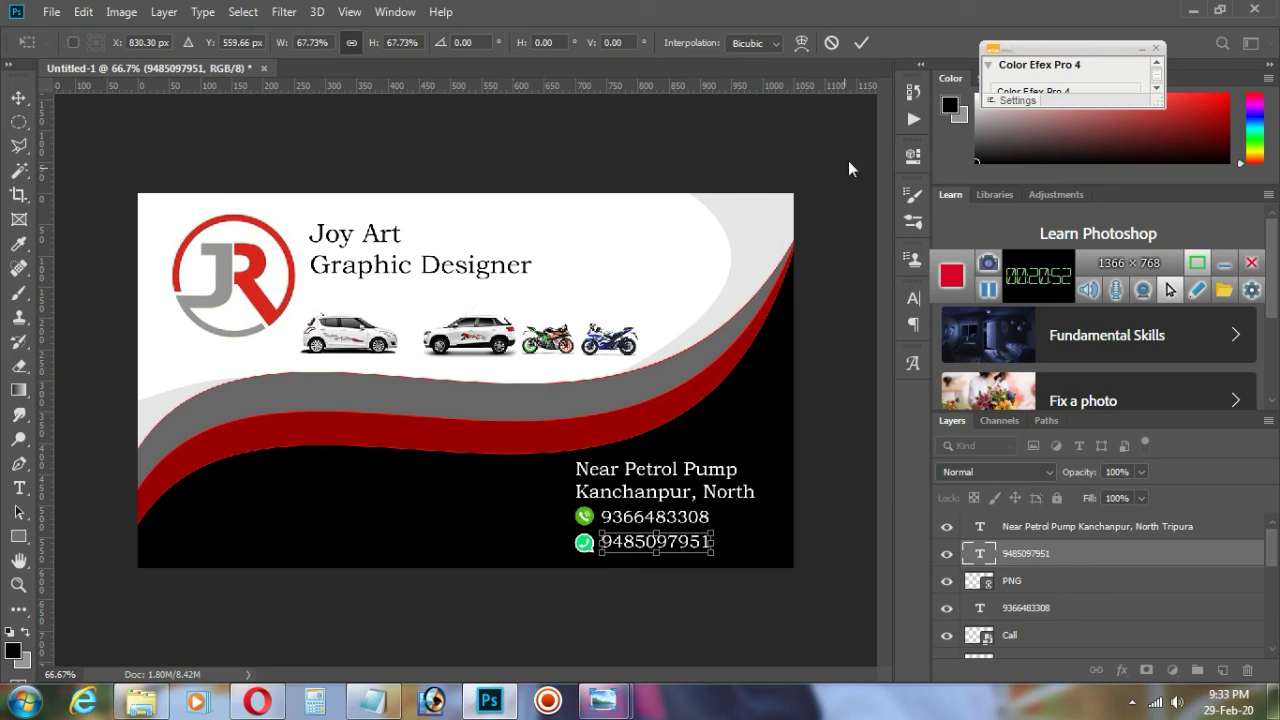